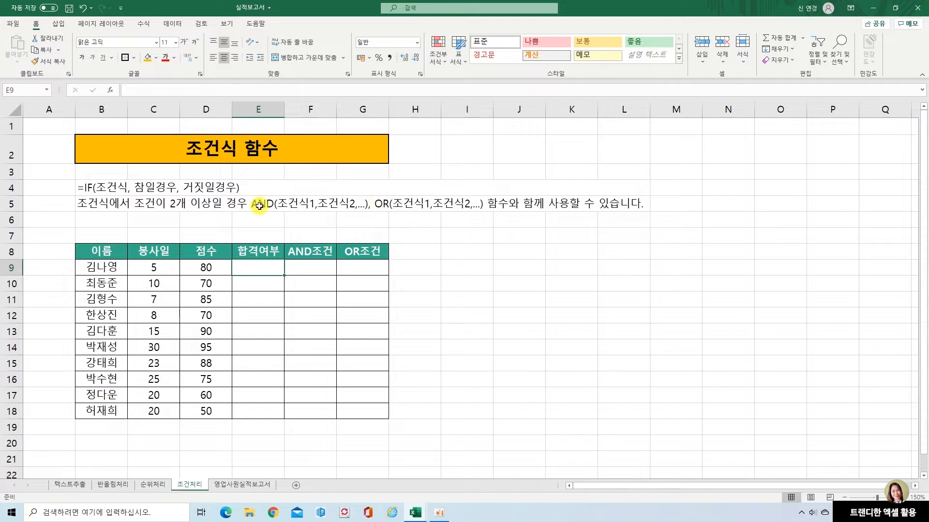
Step: Examine the IF syntax and the AND/OR usage notes in rows 4 and 5 above the table
left_click(101, 189)
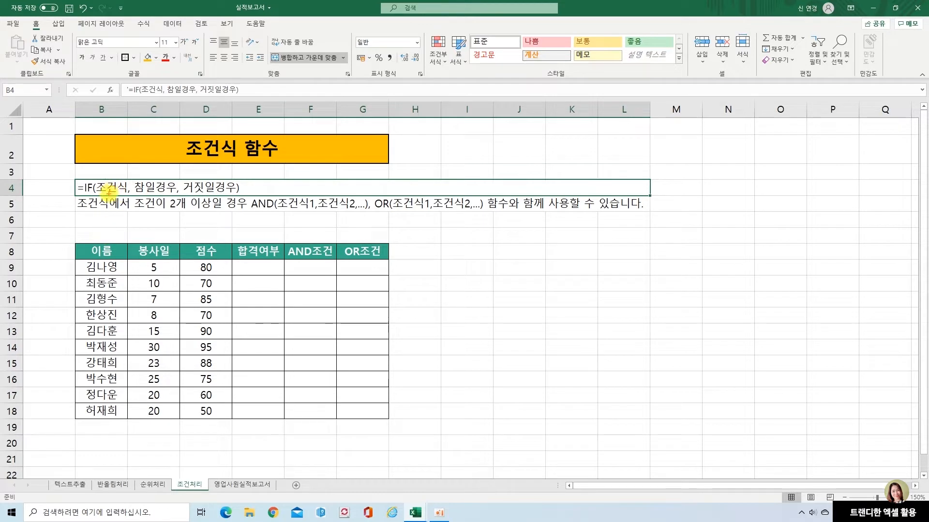
left_click_drag(94, 193, 127, 193)
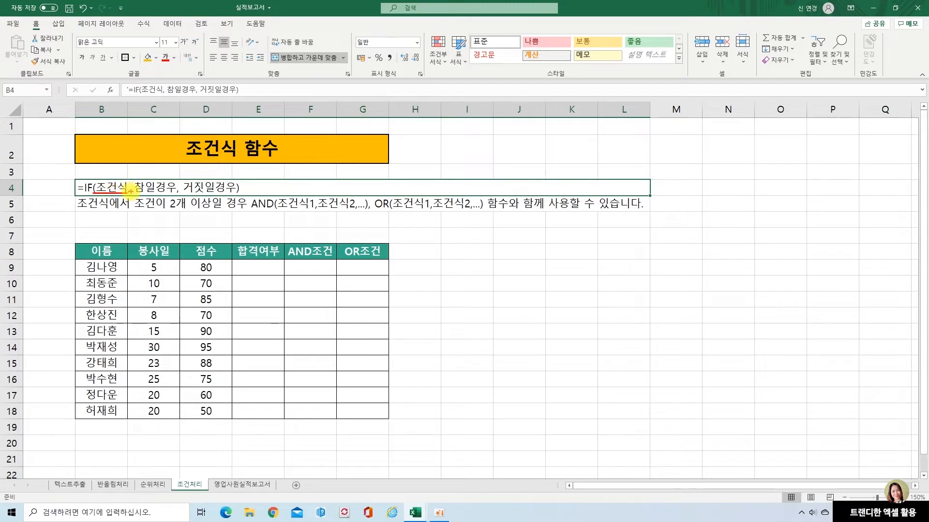
left_click_drag(135, 193, 175, 193)
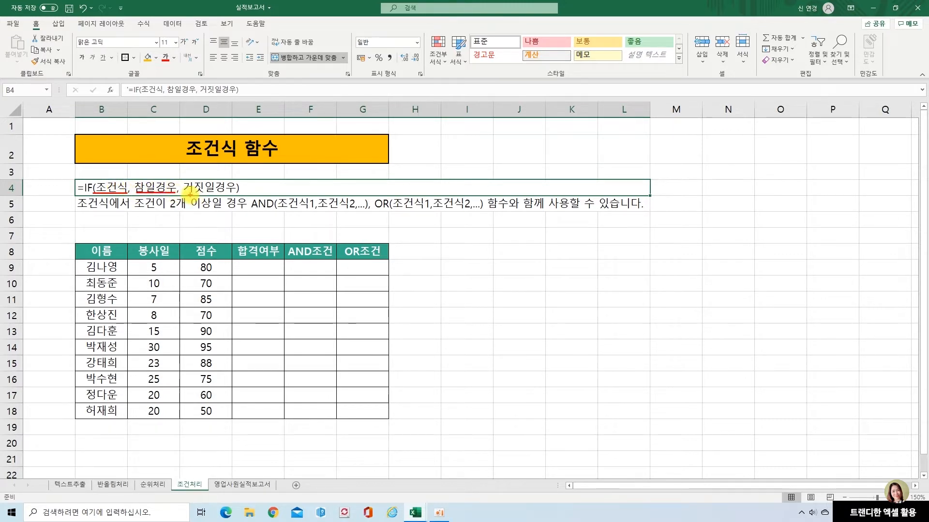
left_click_drag(184, 193, 237, 192)
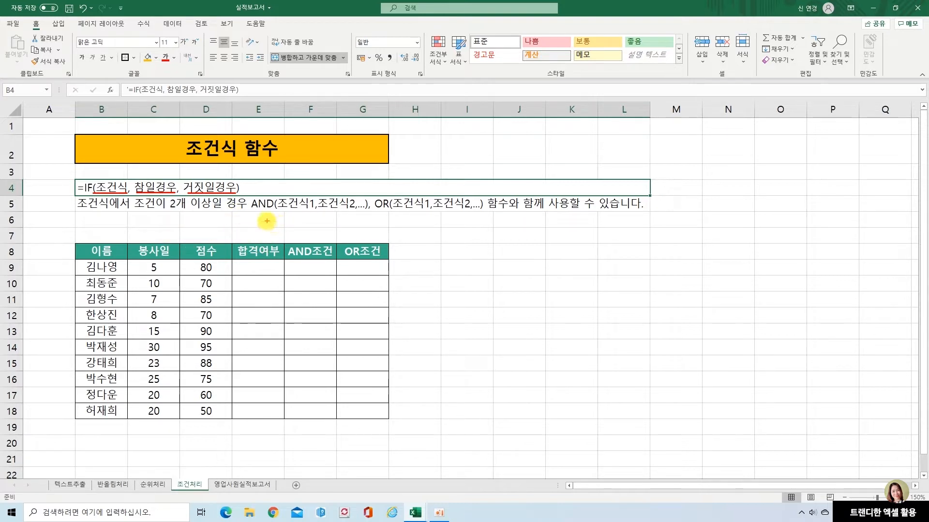
left_click_drag(246, 198, 275, 215)
left_click_drag(369, 196, 395, 218)
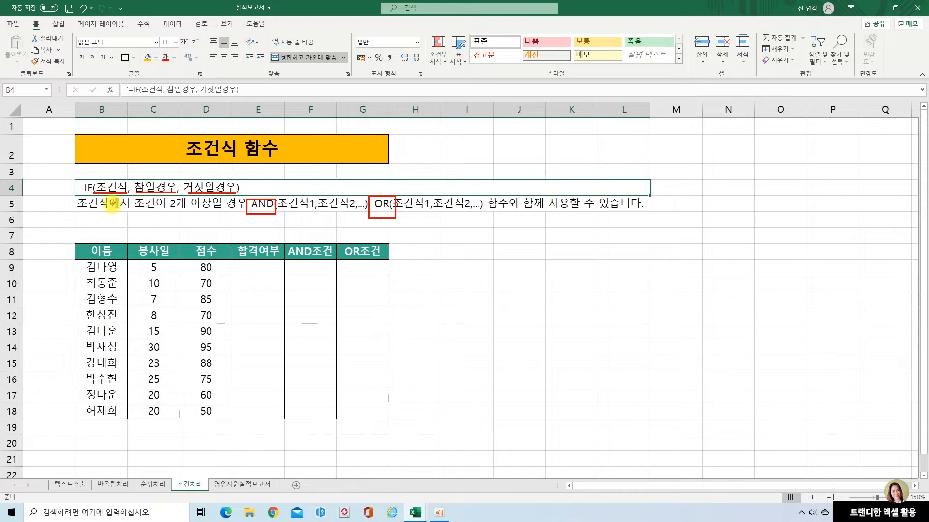
left_click_drag(106, 173, 112, 175)
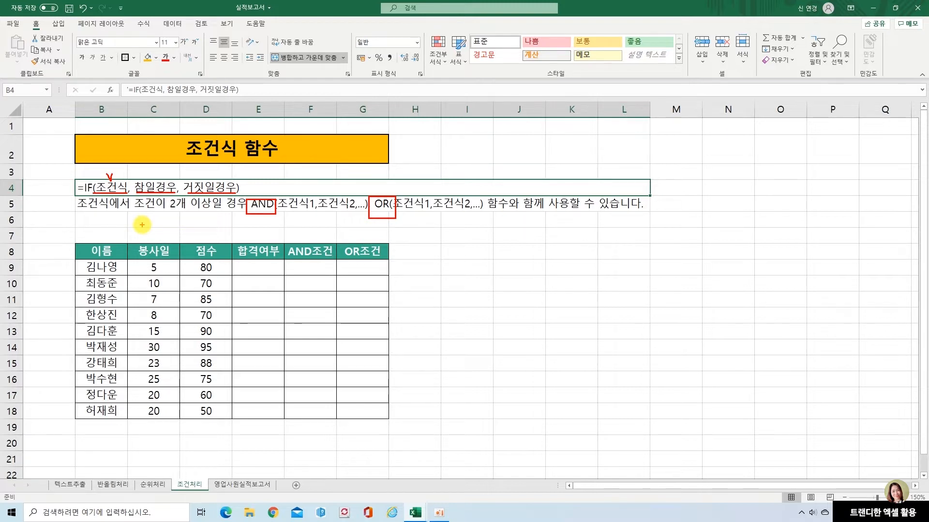
mouse_move(151, 174)
left_mouse_down()
mouse_move(154, 183)
mouse_move(158, 172)
left_mouse_up()
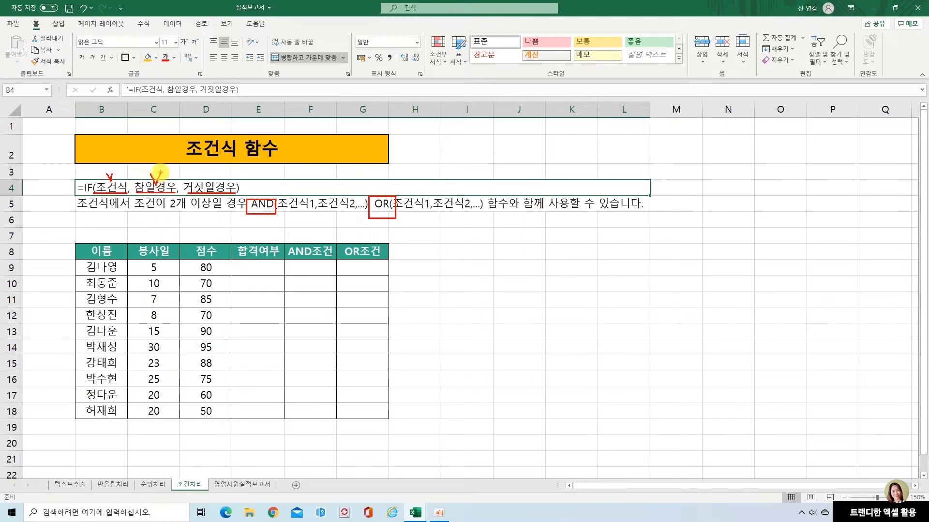
left_click_drag(198, 176, 203, 178)
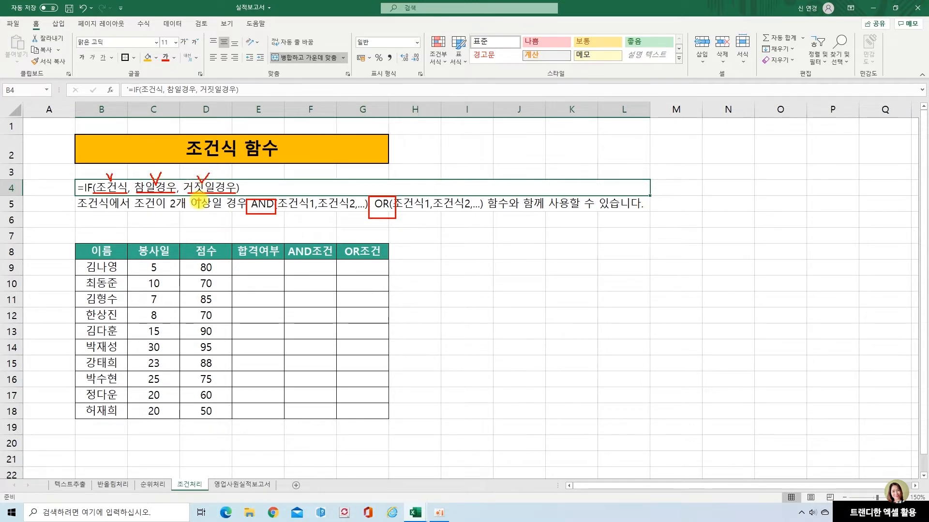
key("Escape")
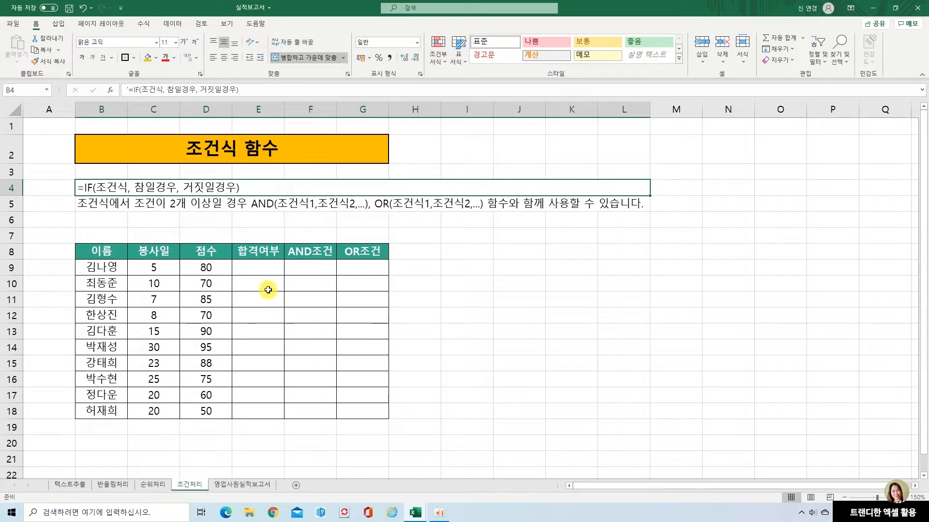
Step: Start an IF function in E9 using the function arguments dialog, with D9>=70 as the logical test
left_click(259, 269)
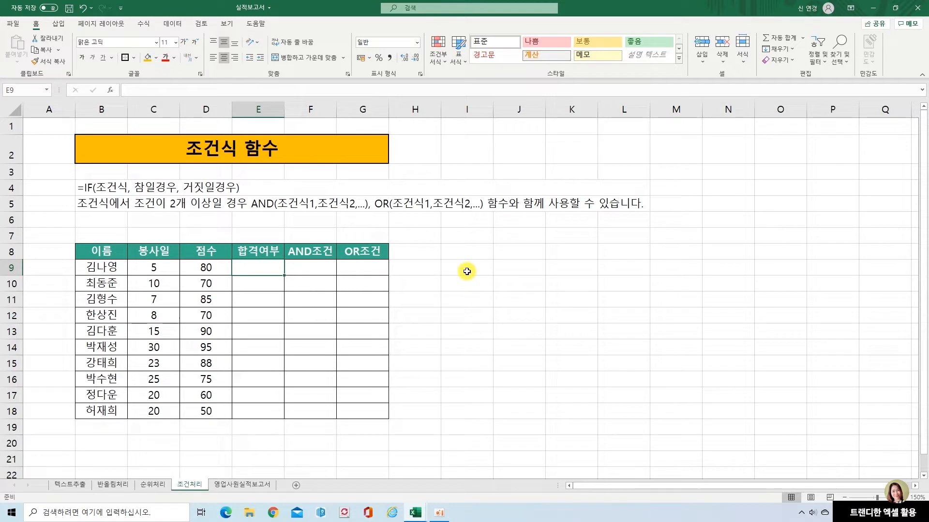
type("=")
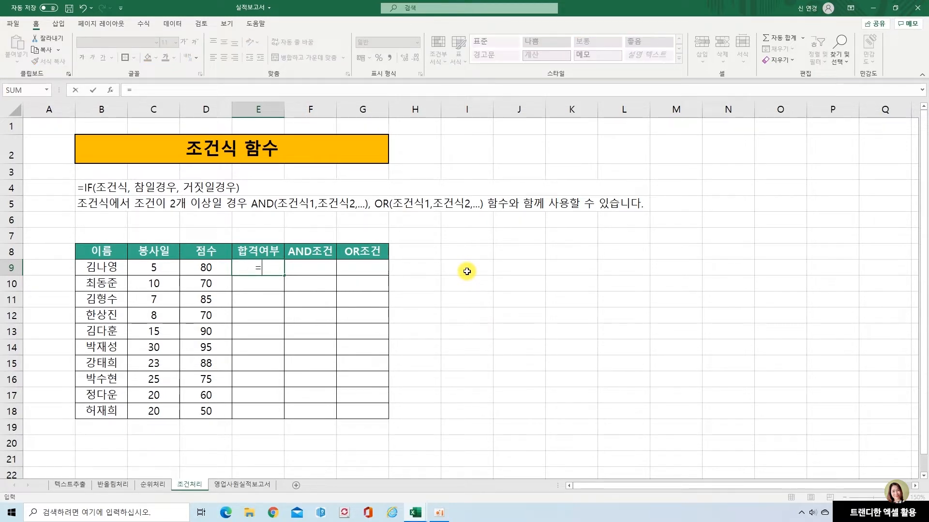
type("IF")
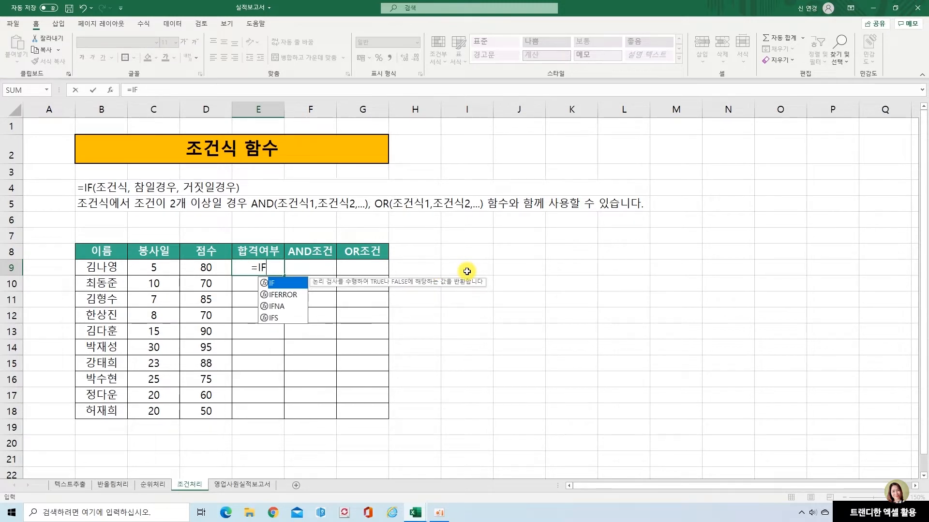
type("(")
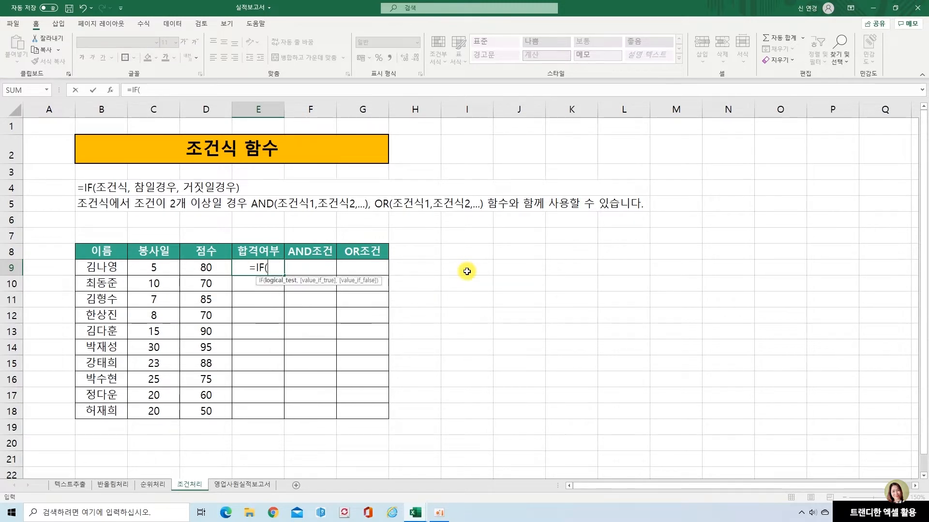
left_click(111, 90)
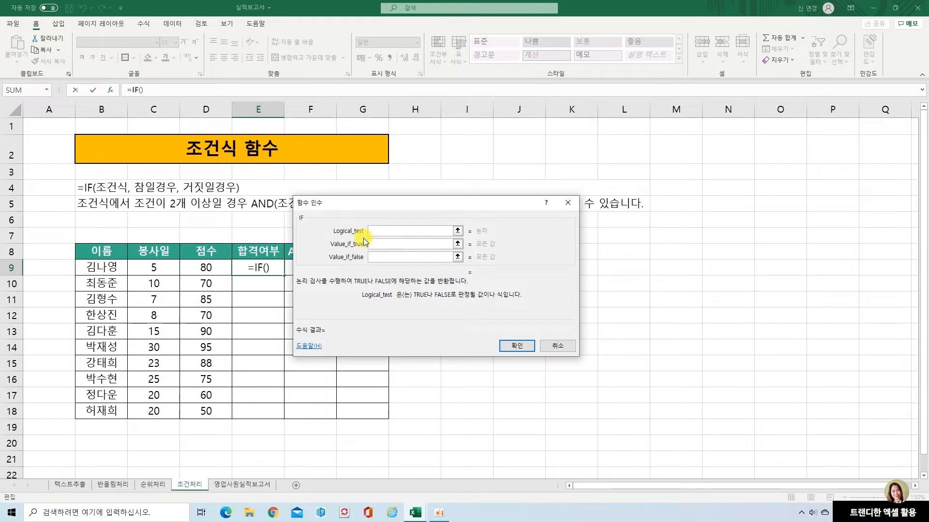
left_click(207, 269)
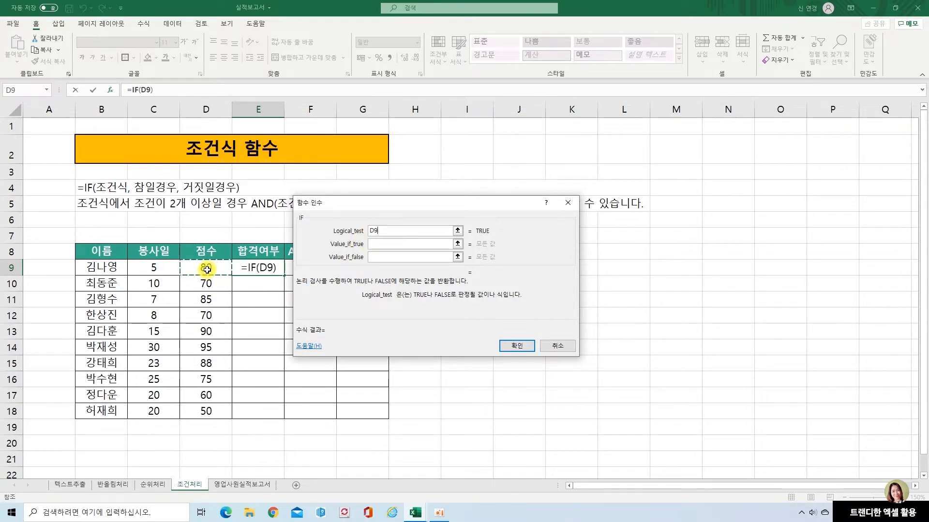
type(">=")
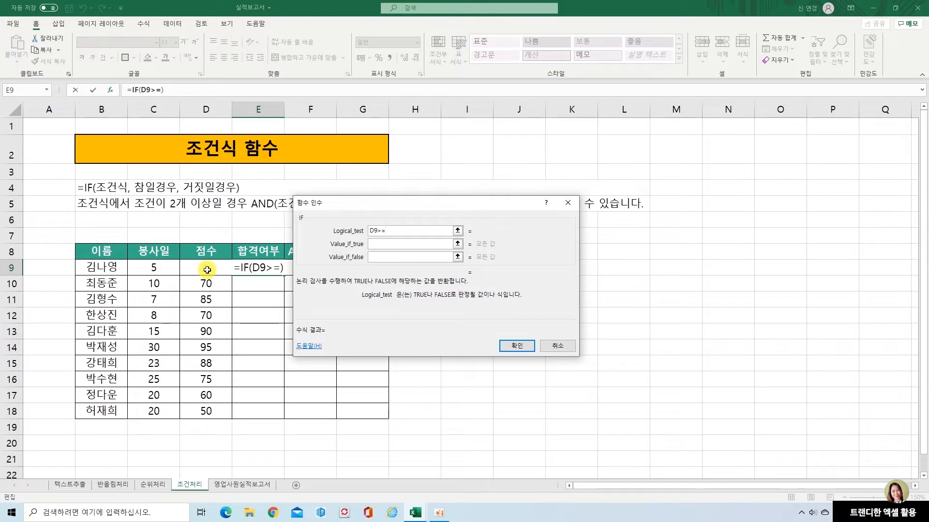
type("70")
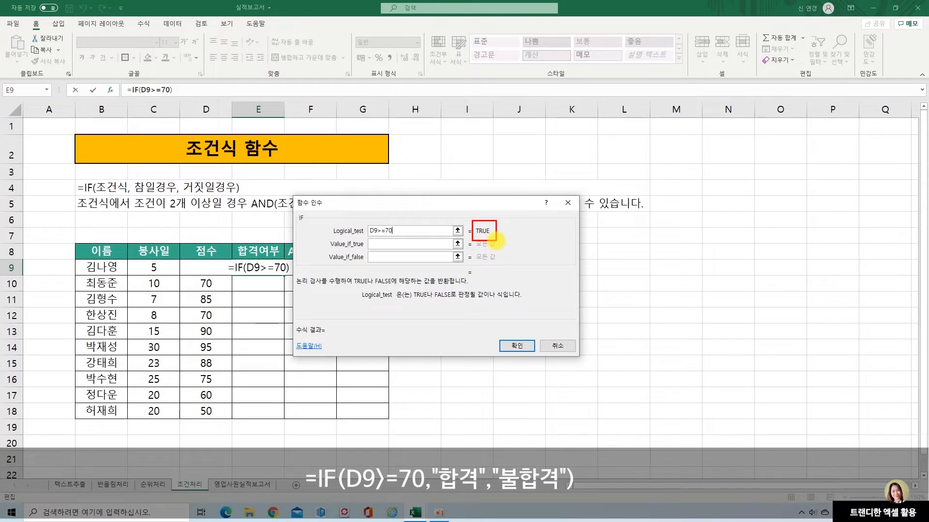
Step: Make the IF function return 합격 when true and 불합격 when false, and fill the formula down to E18
left_click(384, 245)
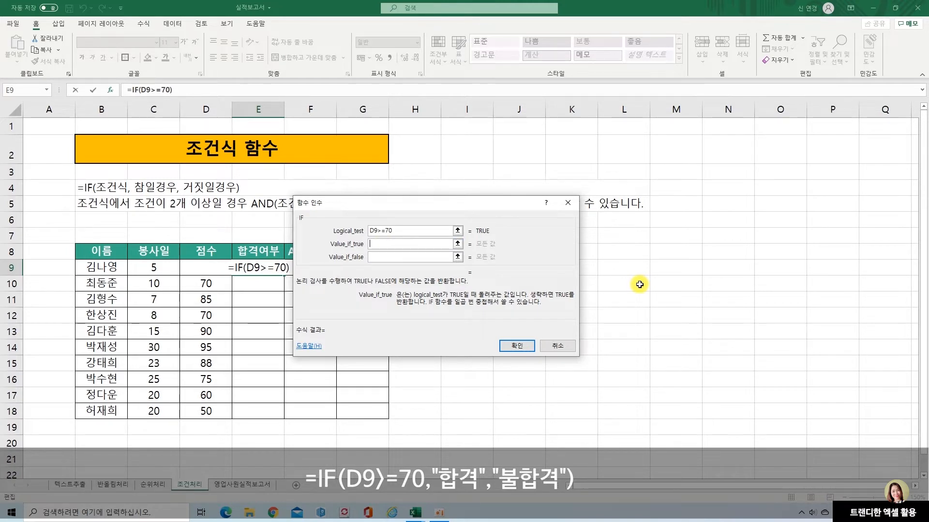
type("합격")
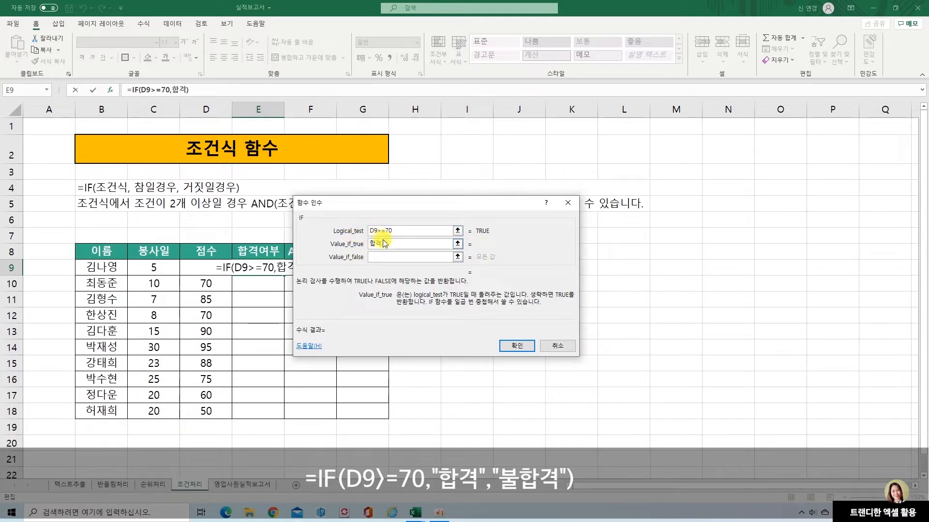
left_click(379, 257)
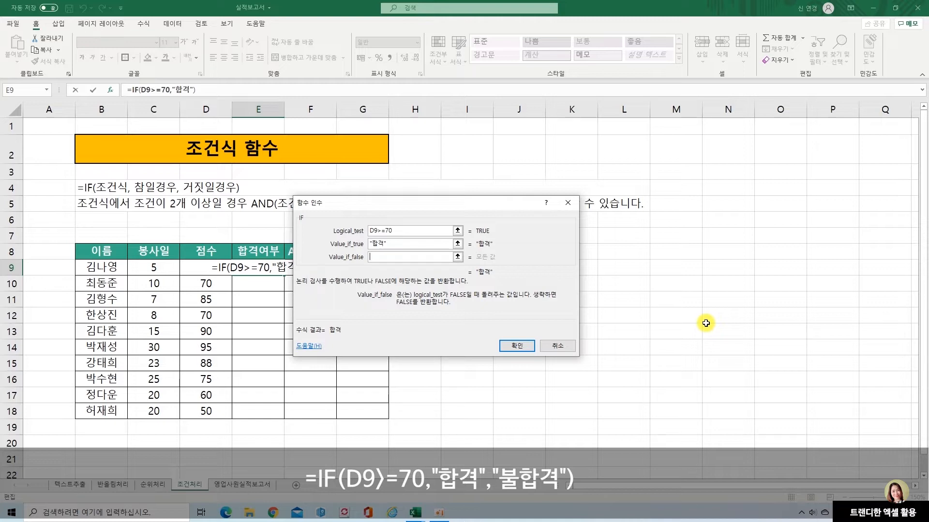
type("불합격")
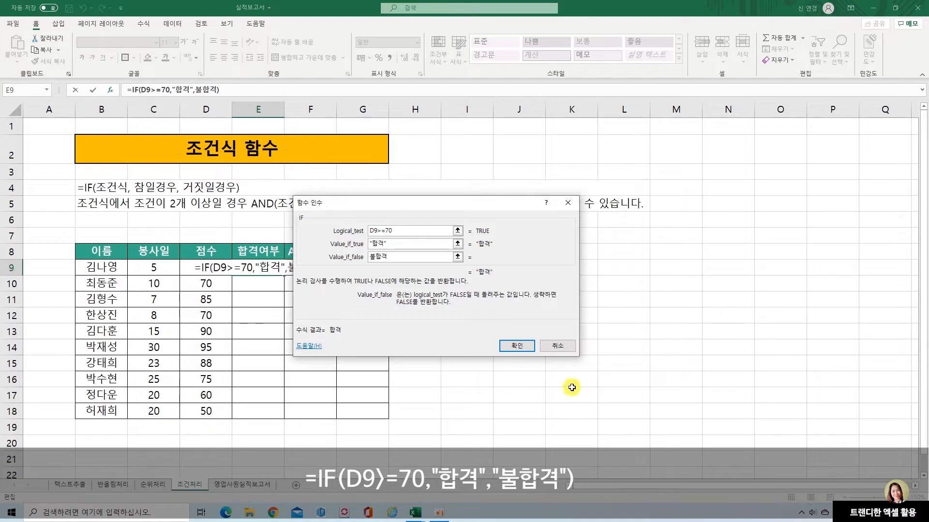
left_click(528, 347)
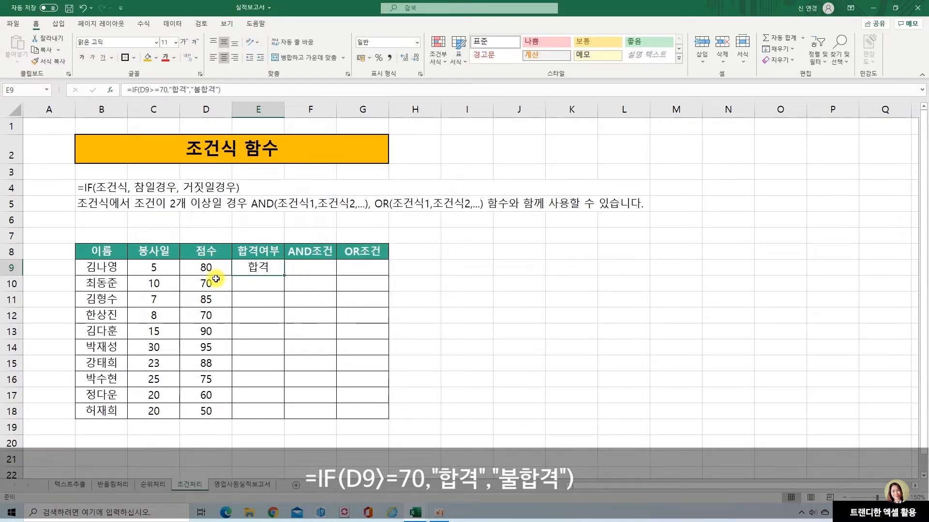
left_click_drag(284, 275, 277, 416)
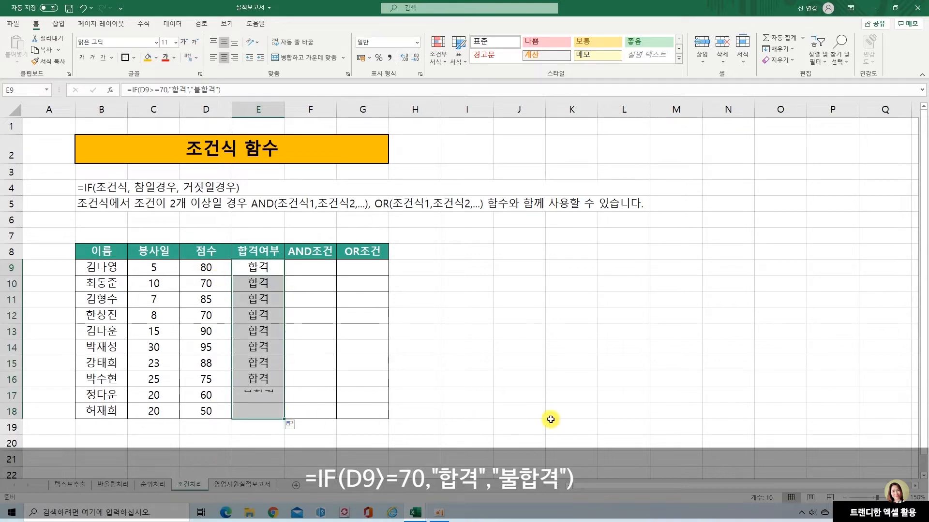
Step: Test the pass/fail formula by setting the score in D13 to 60, and undo that change
left_click(211, 396)
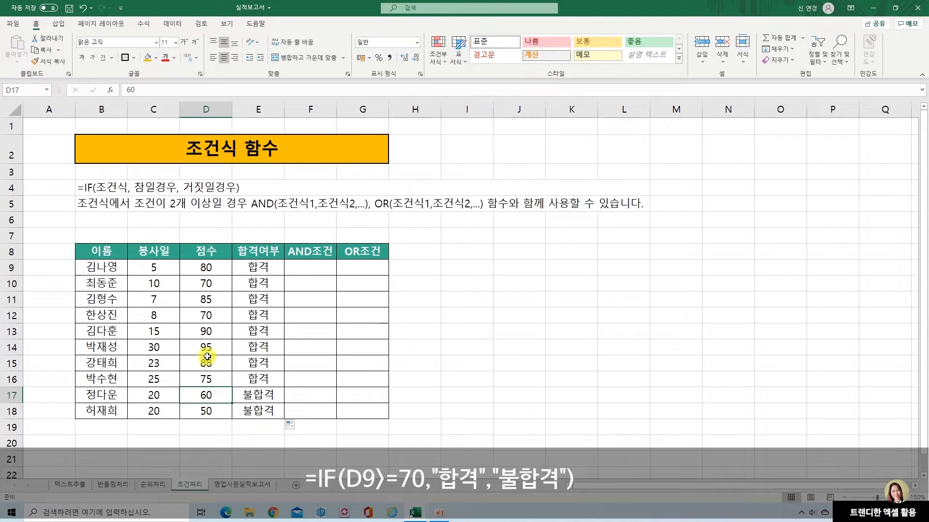
left_click(205, 333)
type("60")
key("Return")
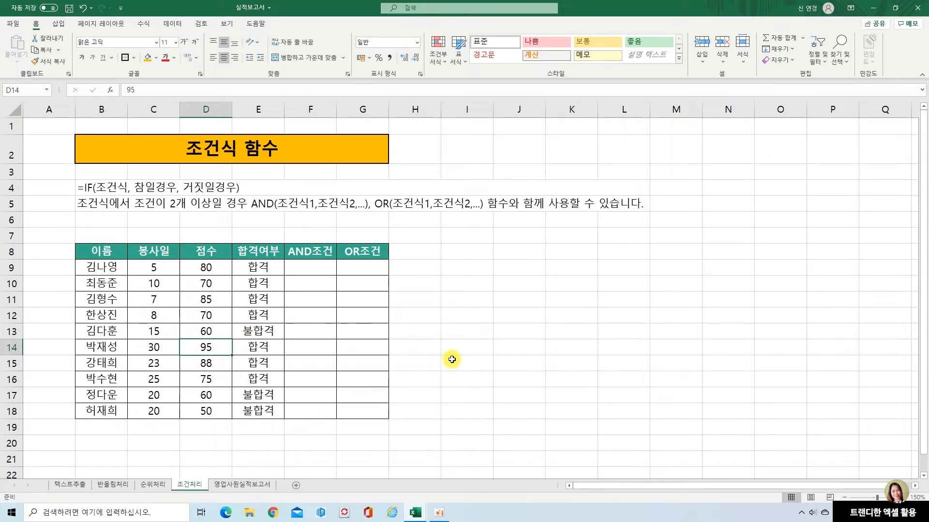
key("ctrl+z")
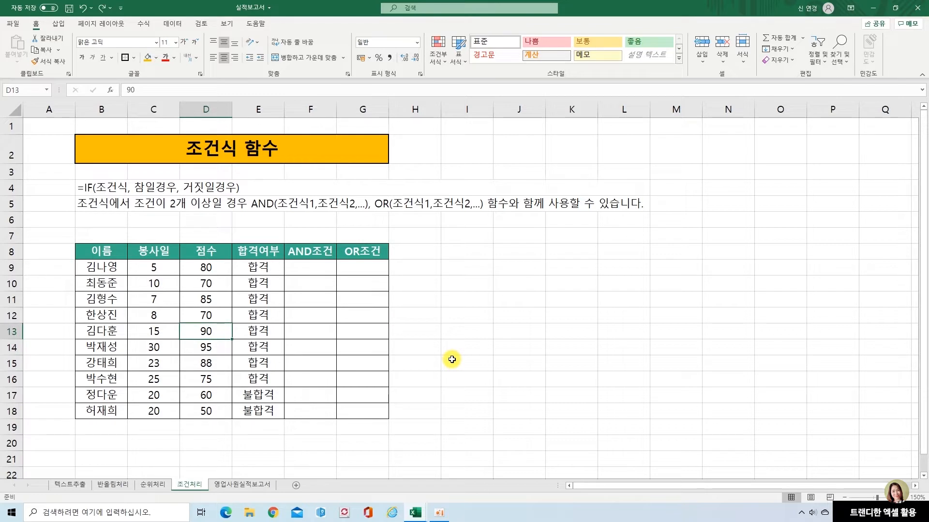
Step: Start an AND function in F9 using the function arguments dialog, with C9>=20 as the first condition
left_click(318, 267)
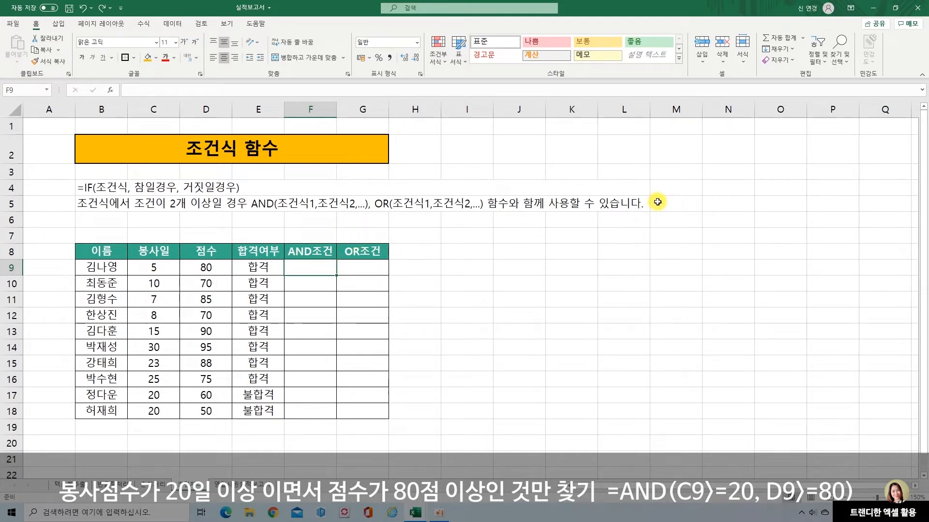
type("=무")
key("BackSpace")
key("BackSpace")
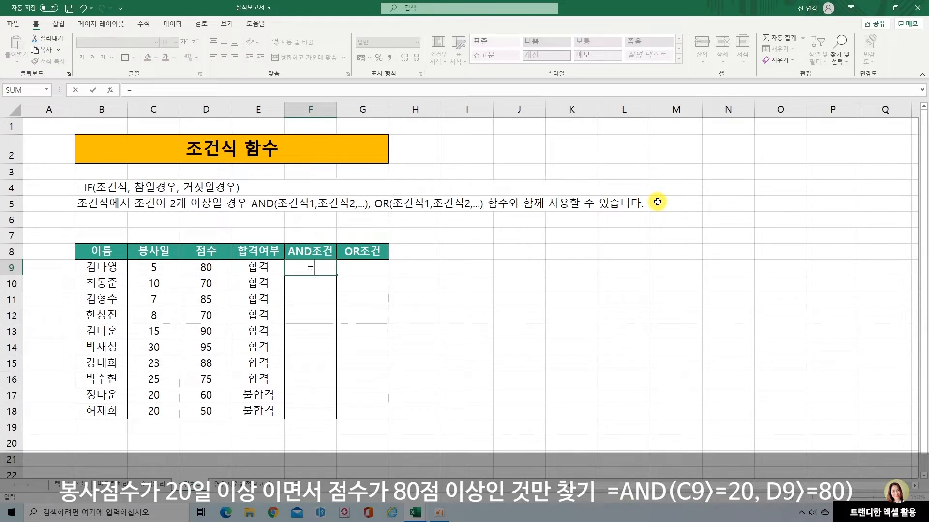
key("Escape")
type("=AND")
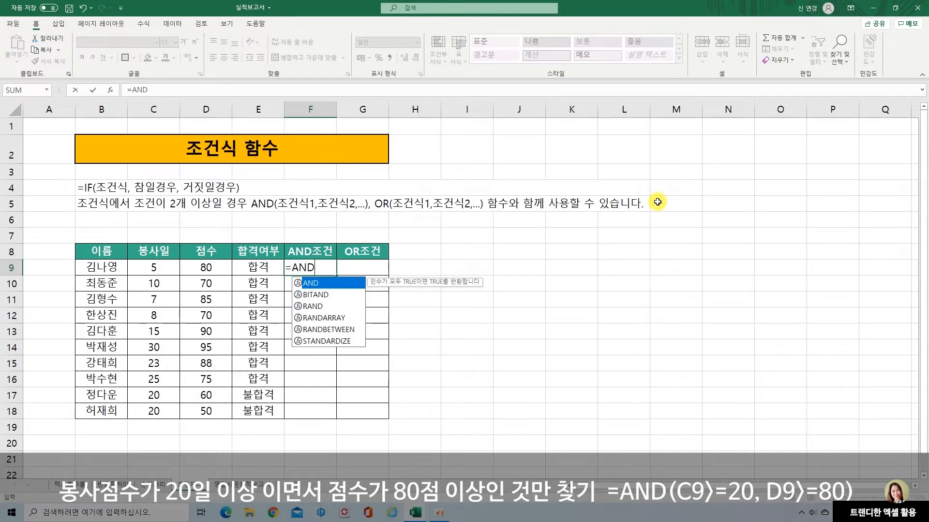
type("(")
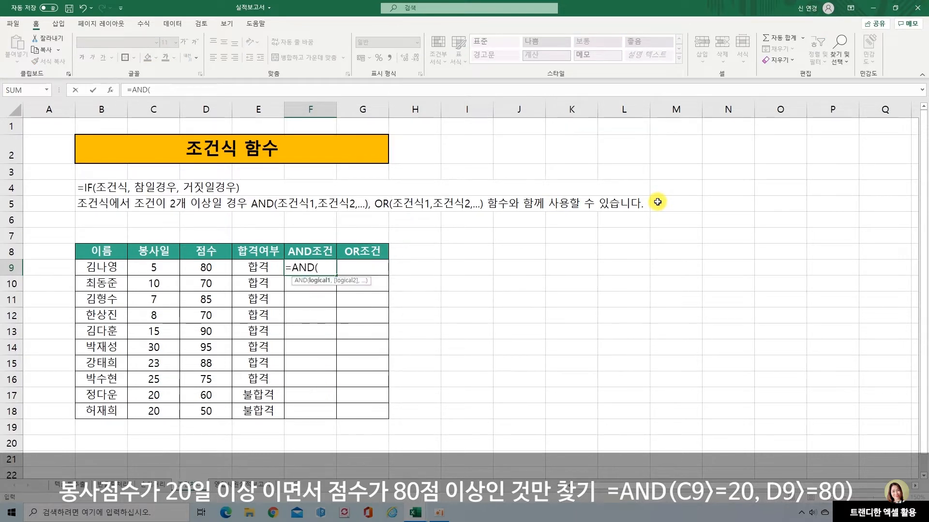
left_click(110, 90)
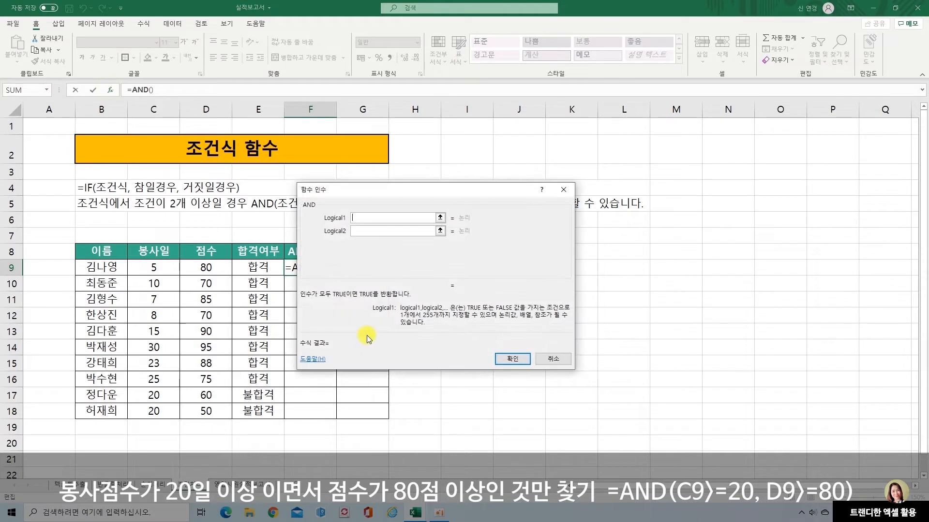
left_click_drag(401, 203, 468, 192)
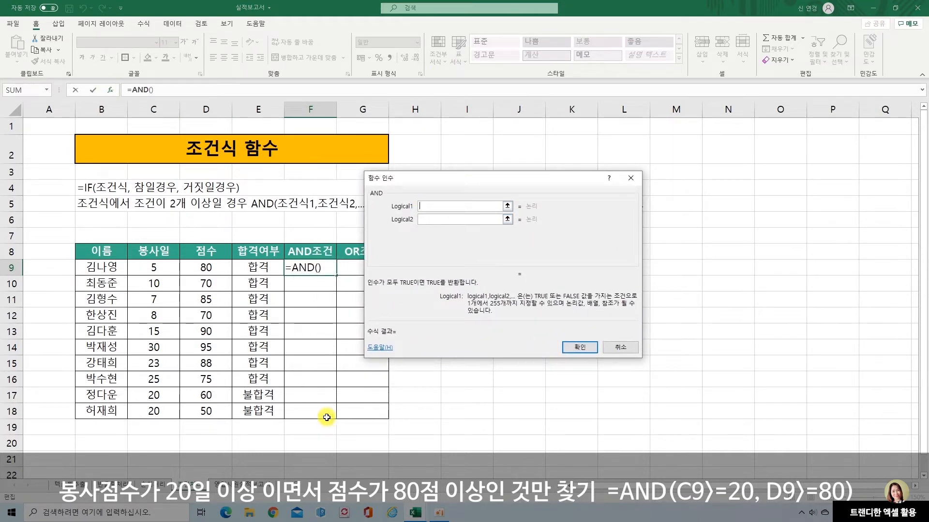
left_click(157, 268)
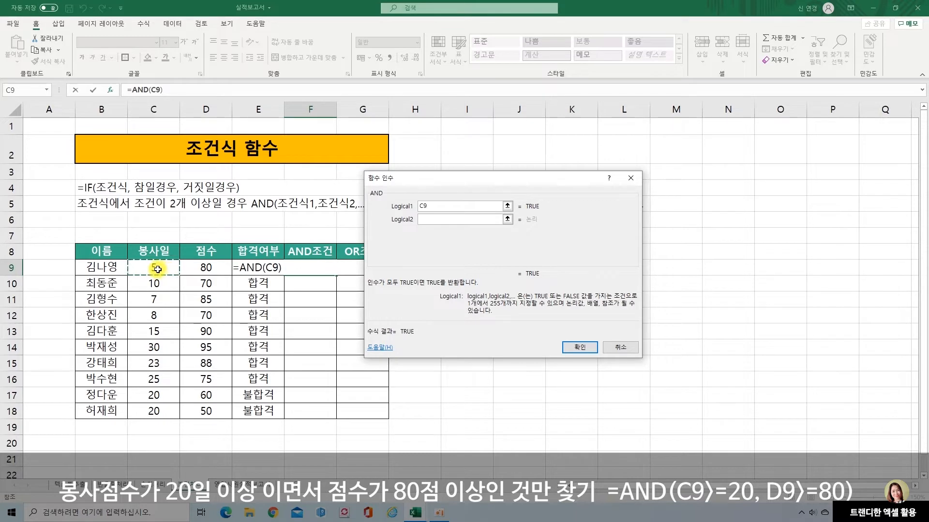
type(">=20")
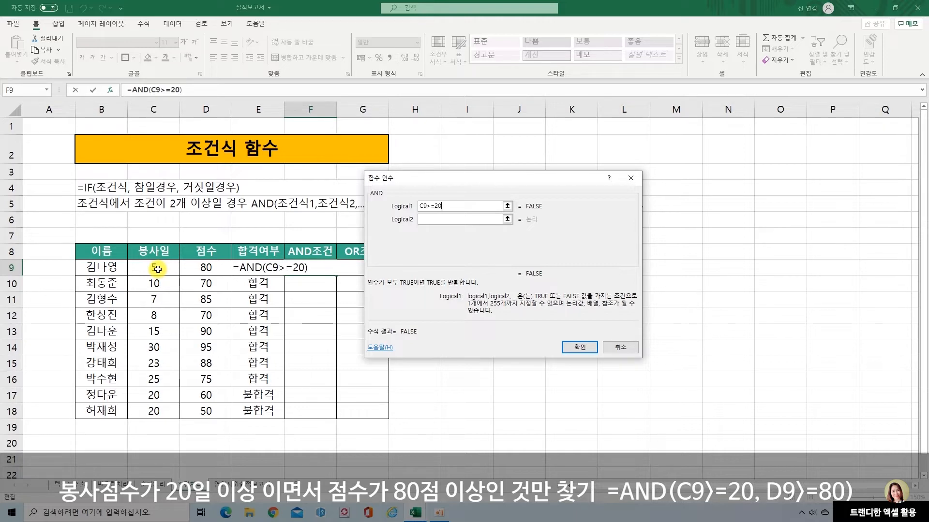
Step: Add D9>=80 as the AND function's second condition, and fill the formula down from F9 to F18
left_click(437, 218)
left_click(211, 268)
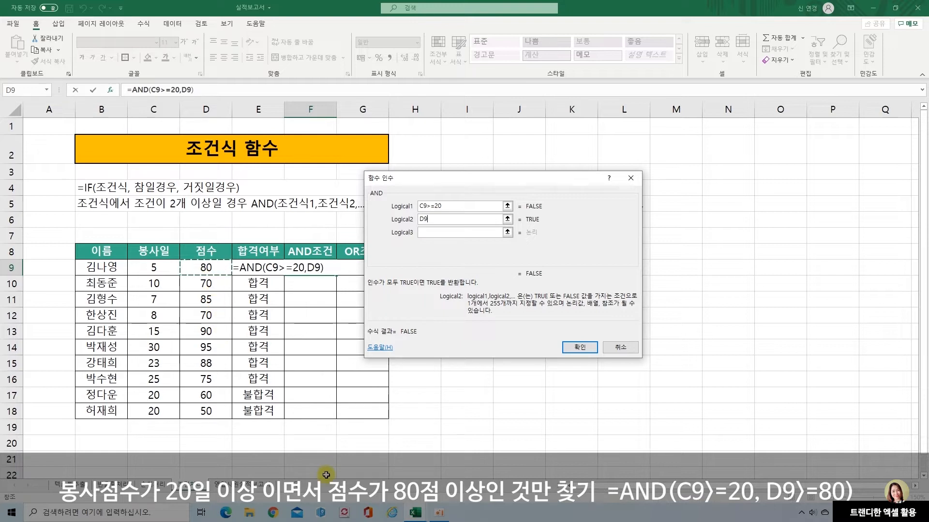
type(">=")
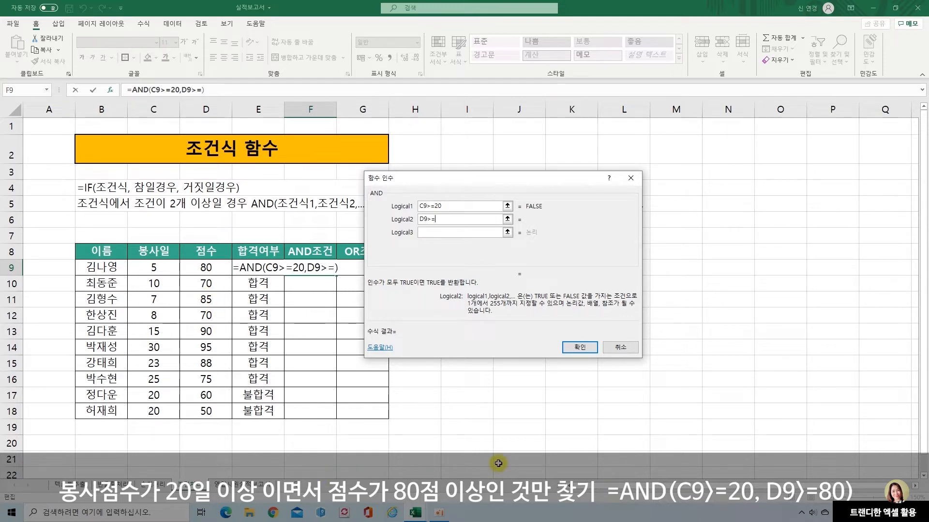
type("80")
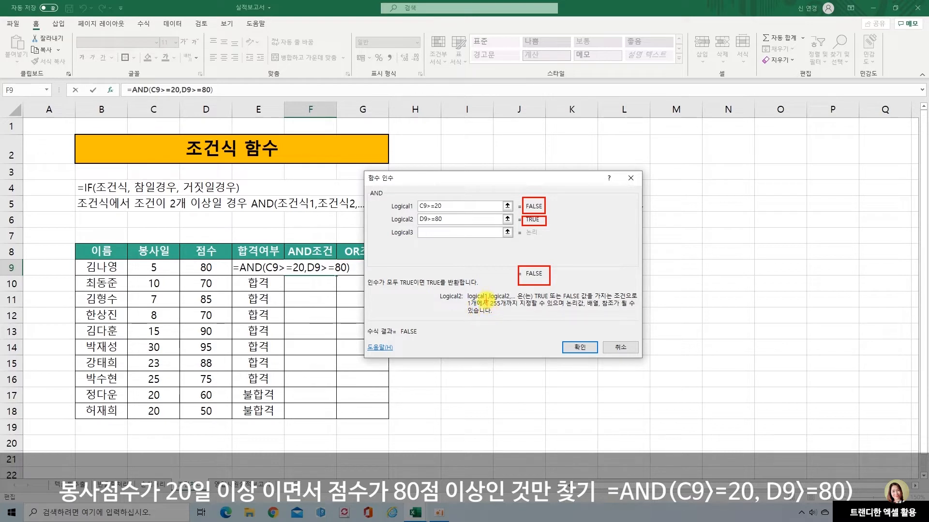
left_click_drag(486, 298, 508, 311)
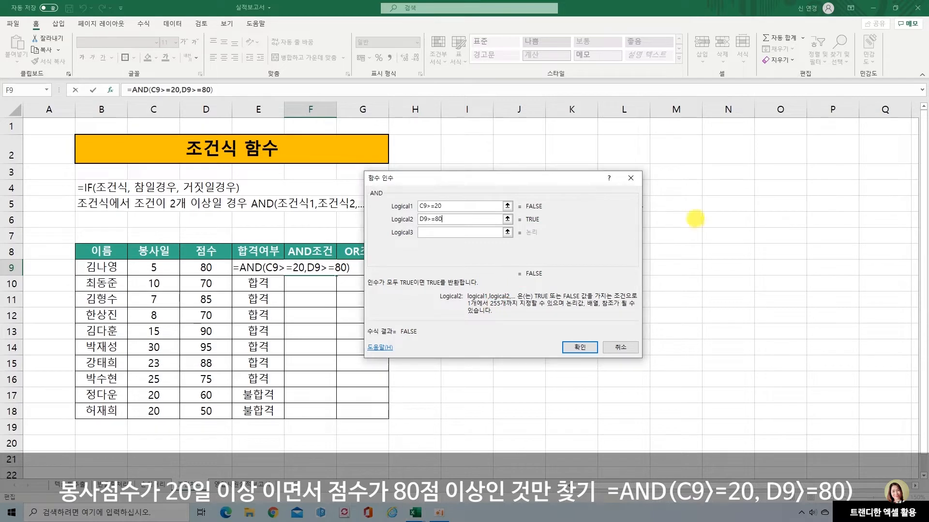
left_click(586, 348)
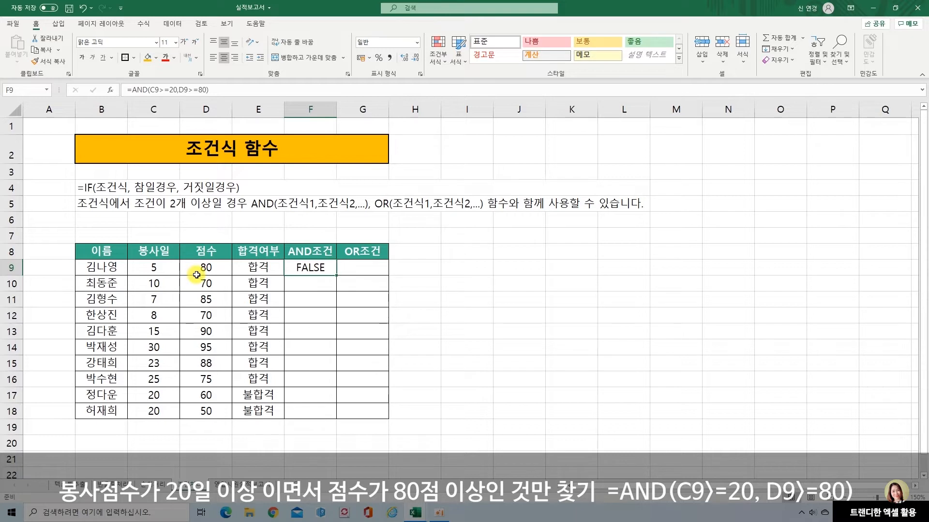
left_click_drag(337, 275, 334, 414)
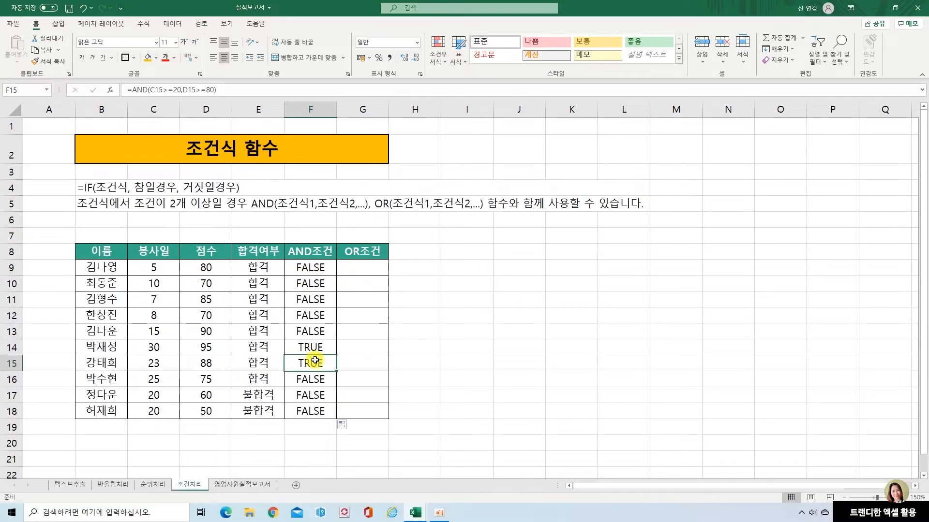
Step: Compare the AND results in F14 and F15 with the volunteer days and scores in the same rows
left_click(315, 364)
left_click(314, 347)
left_click(313, 364)
left_click(313, 347)
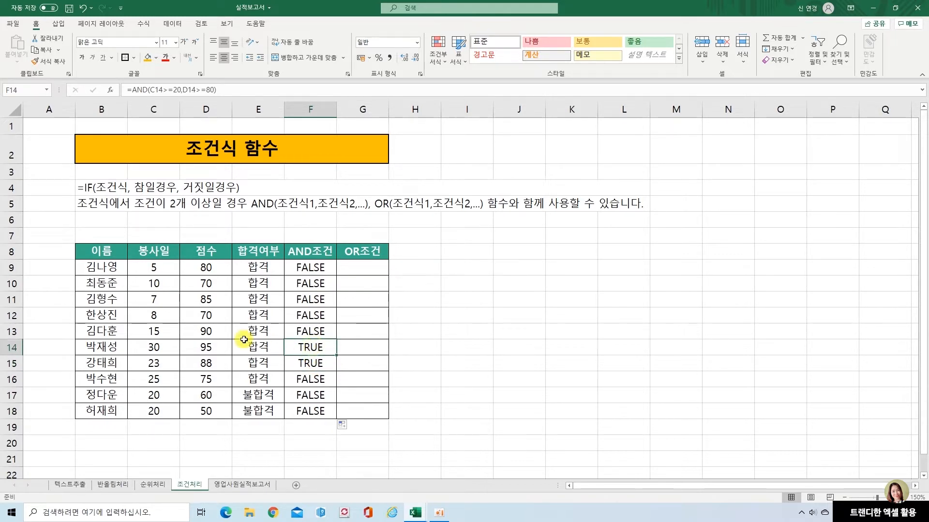
left_click(161, 349)
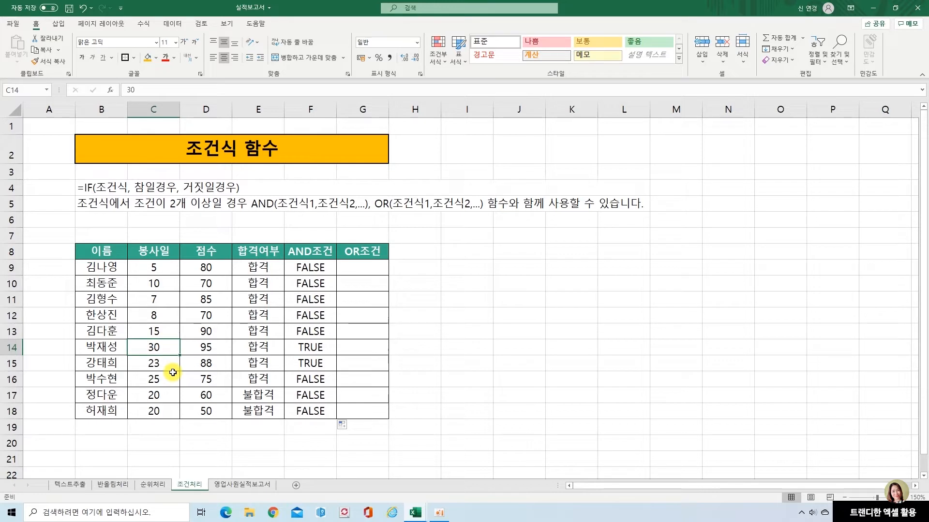
left_click(217, 351)
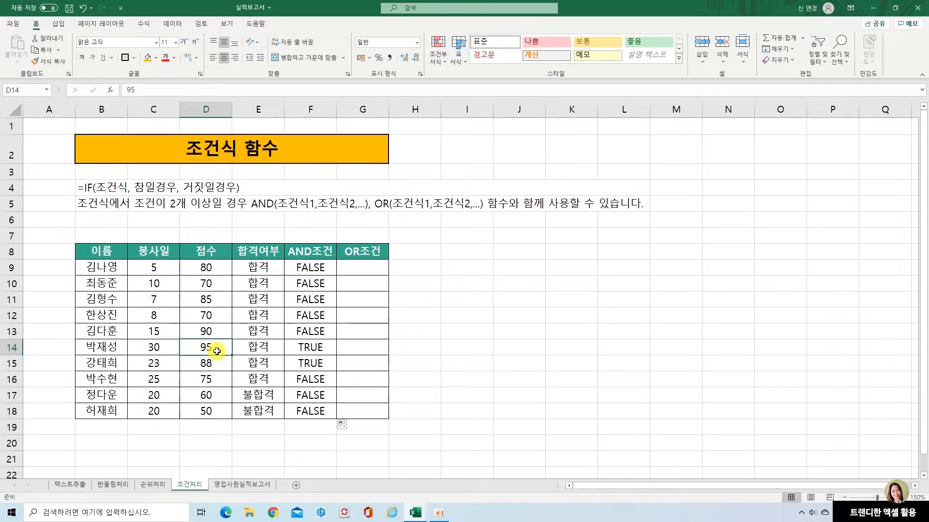
left_click(159, 365)
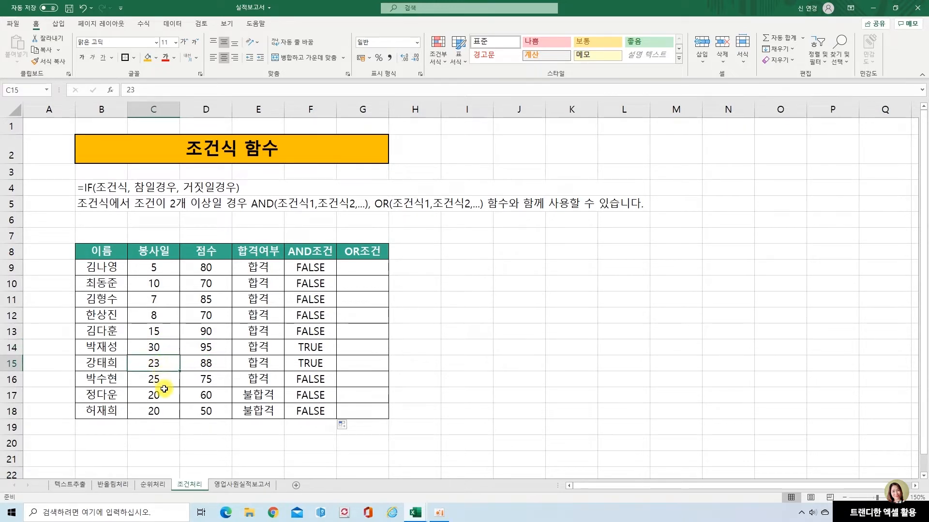
left_click(212, 362)
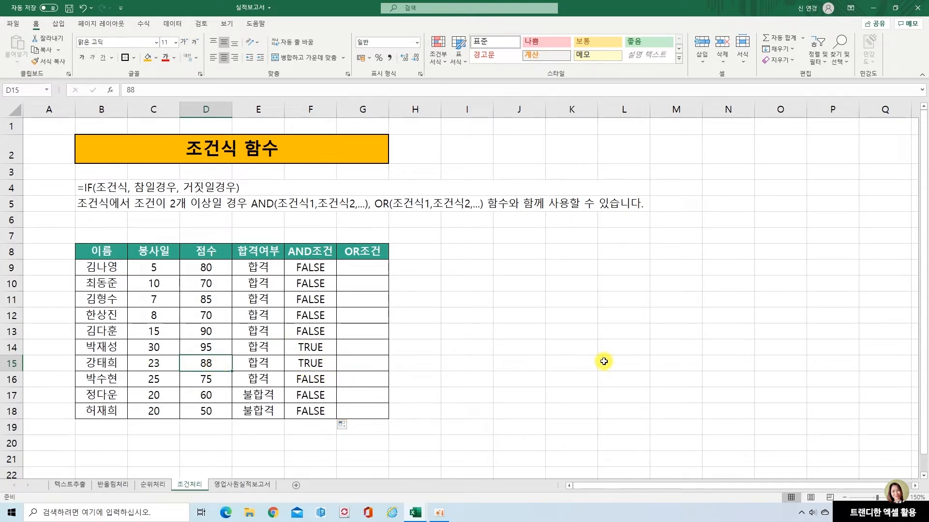
Step: Start an OR function in G9 using the function arguments dialog, with C9>=20 as the first condition
left_click(370, 268)
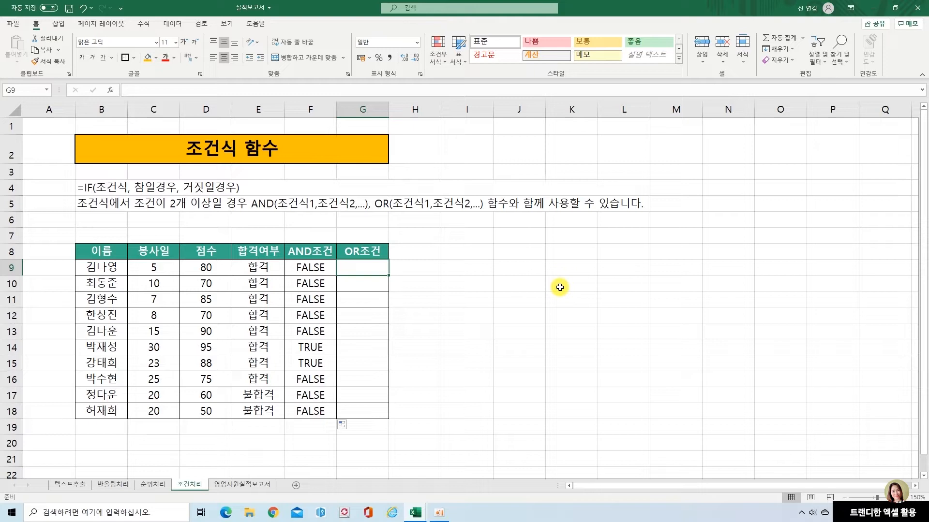
type("=OR(")
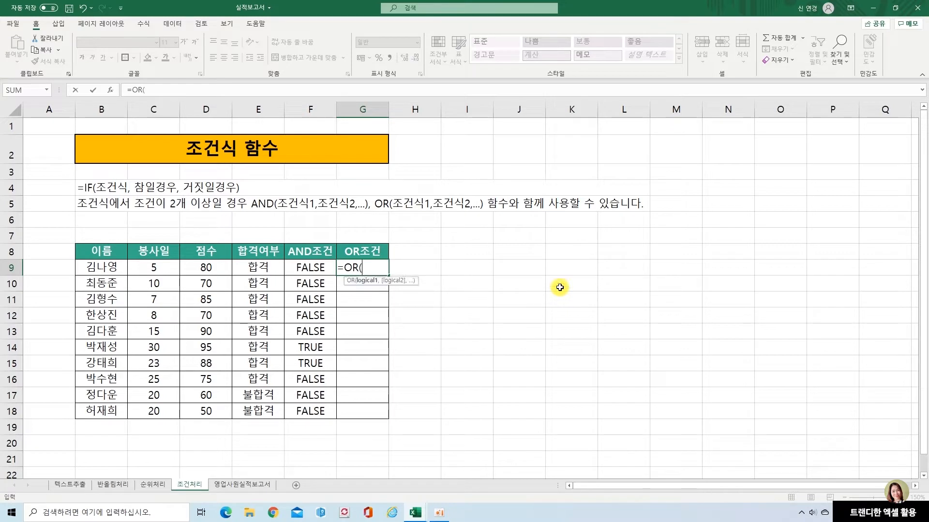
left_click(112, 90)
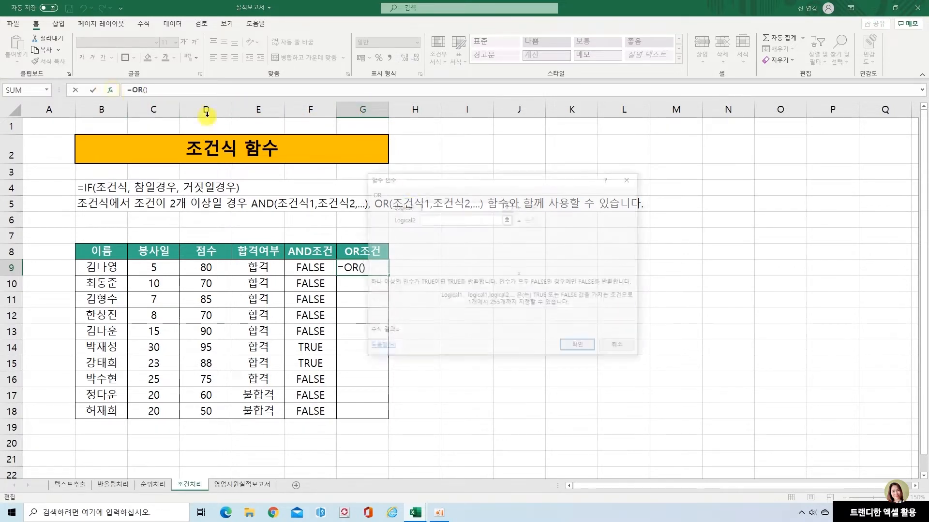
left_click(153, 269)
type(">=20")
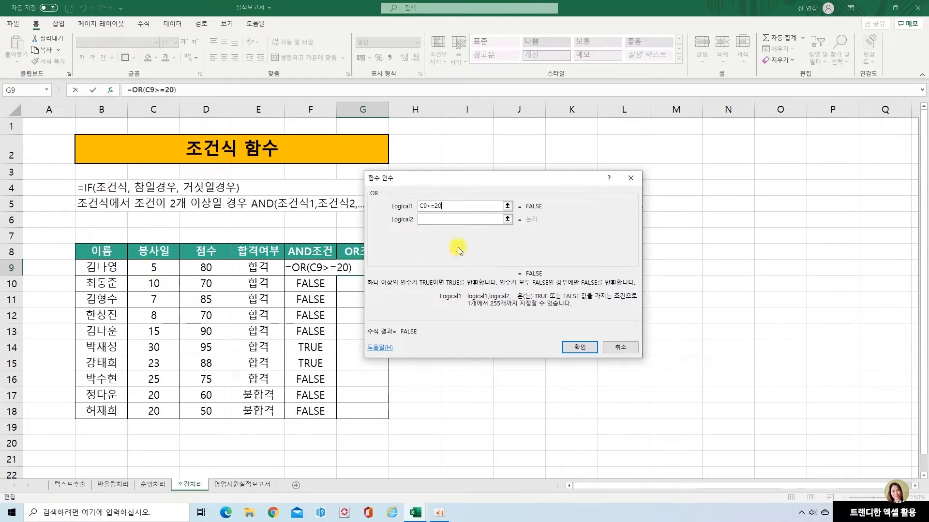
Step: Add D9>=80 as the OR function's second condition, and fill the formula down from G9 to G18
left_click(451, 219)
left_click(205, 268)
left_click(462, 218)
type(">=80")
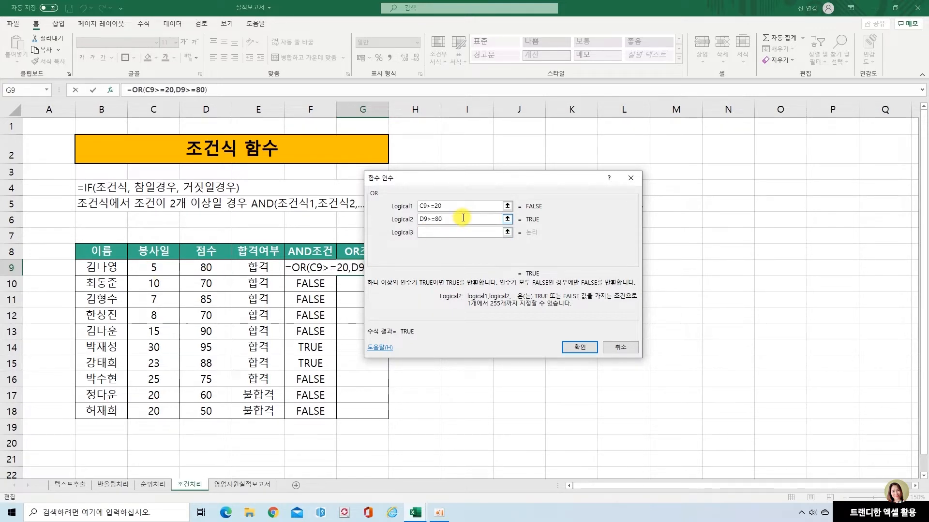
left_click(579, 346)
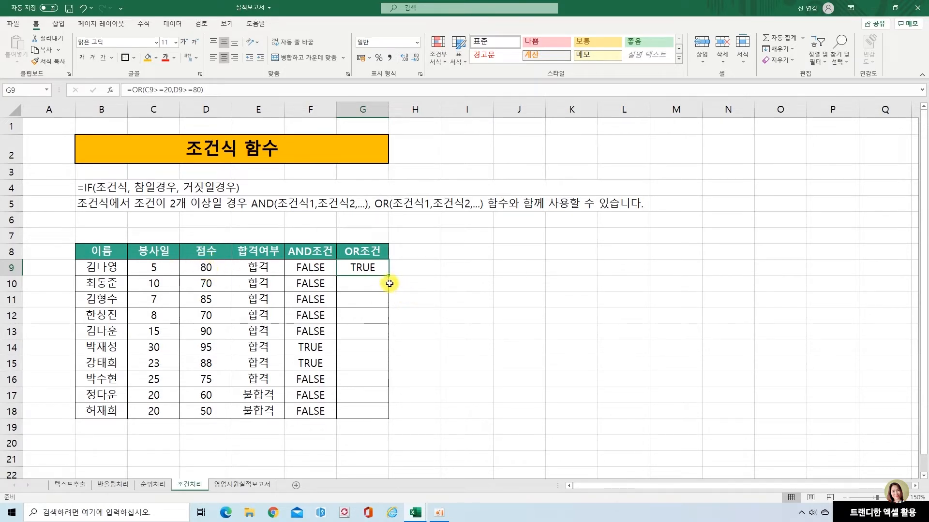
left_click_drag(389, 284, 381, 415)
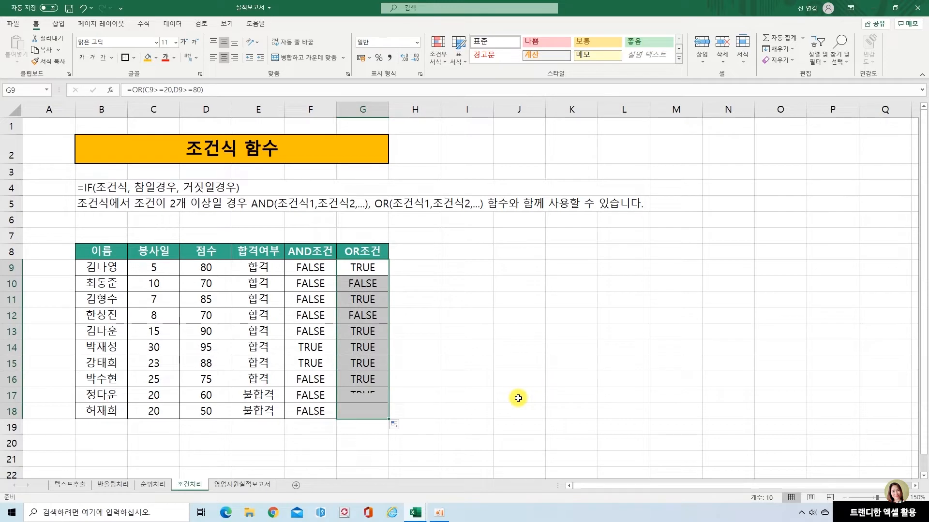
Step: Check the OR result in row 11 against its score and volunteer days, and review the results in G13 to G18
left_click(364, 300)
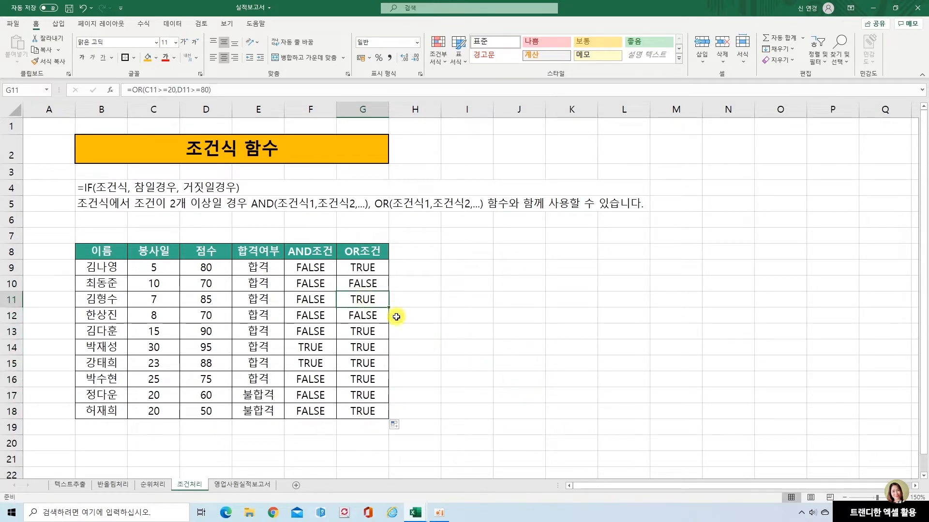
left_click(202, 298)
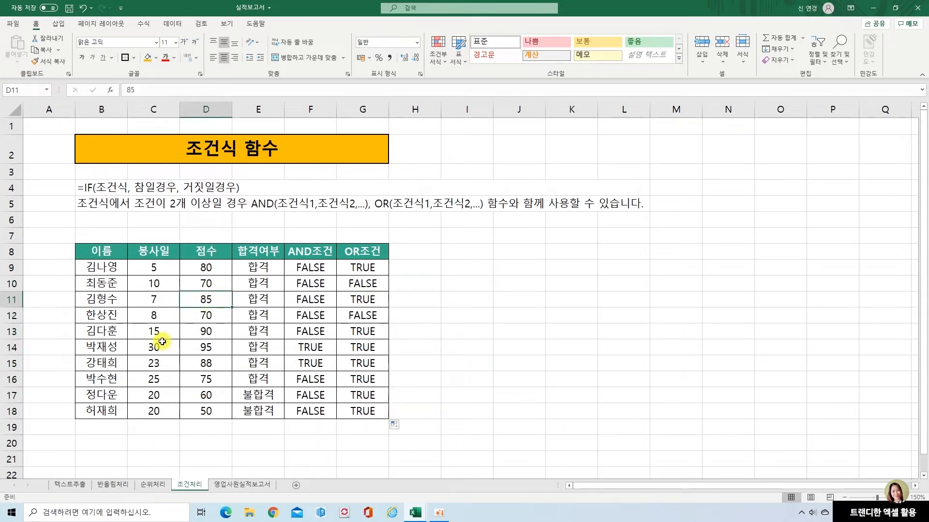
left_click(157, 301)
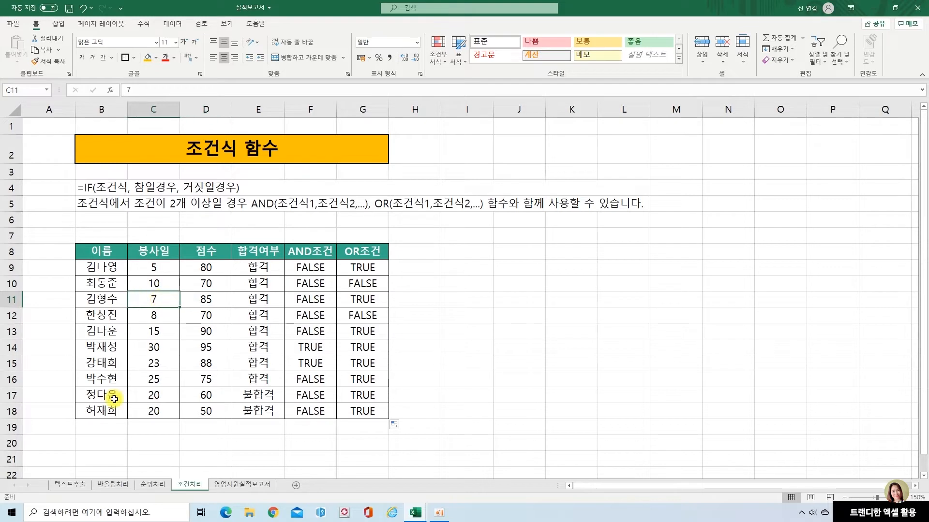
left_click(356, 332)
left_click(357, 347)
left_click(356, 363)
left_click(356, 378)
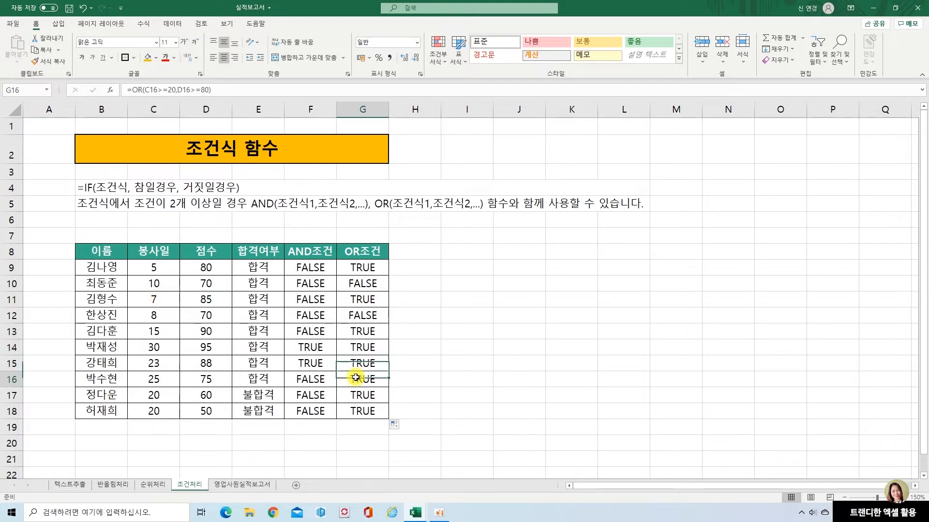
left_click(356, 394)
left_click(356, 411)
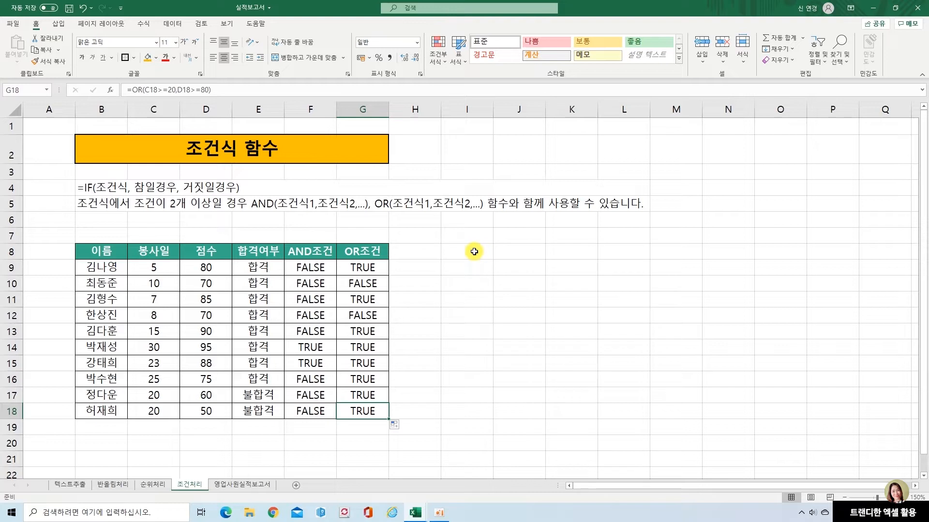
Step: Start an IF function in I9 using the function arguments dialog, and move the dialog below that cell
left_click(472, 269)
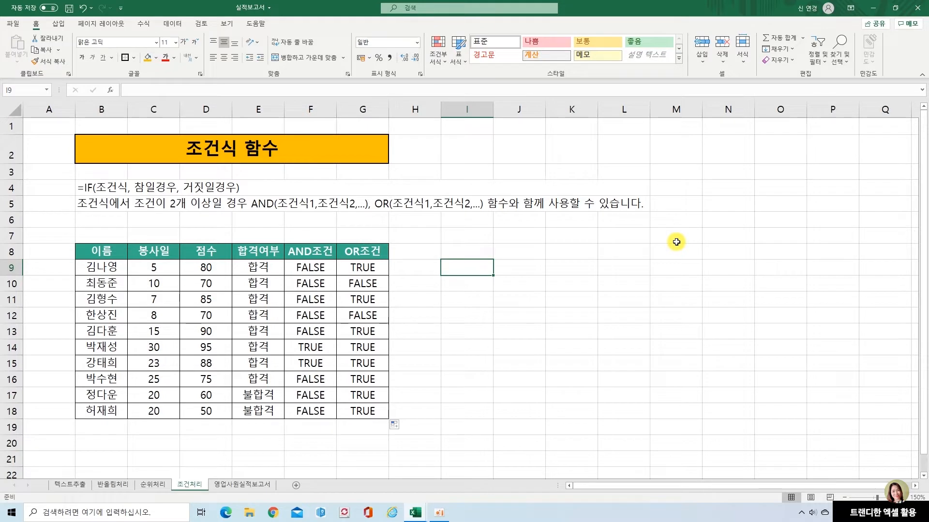
type("=IF")
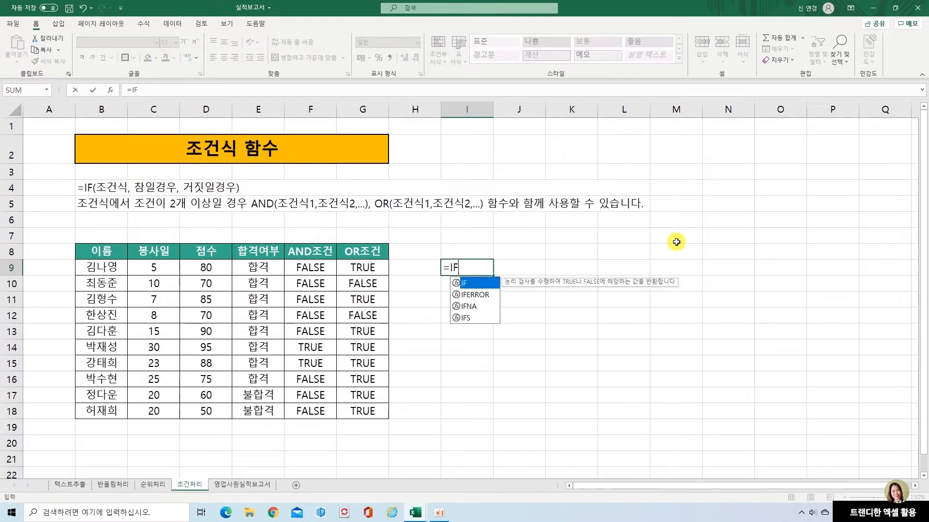
type("(")
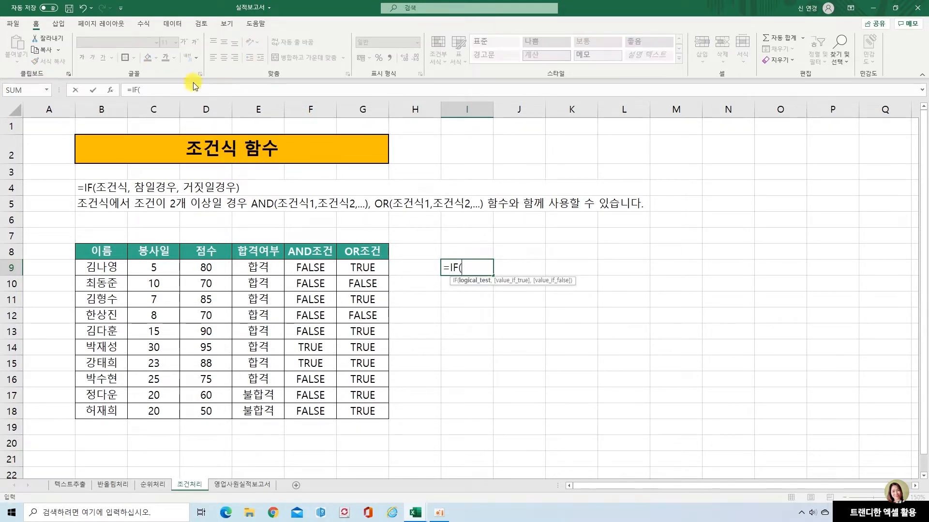
left_click(109, 90)
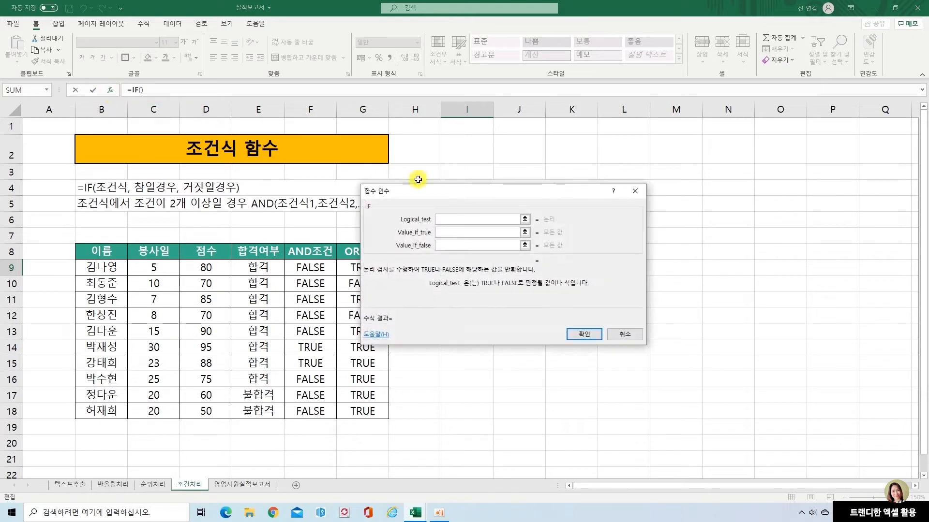
left_click_drag(454, 191, 508, 299)
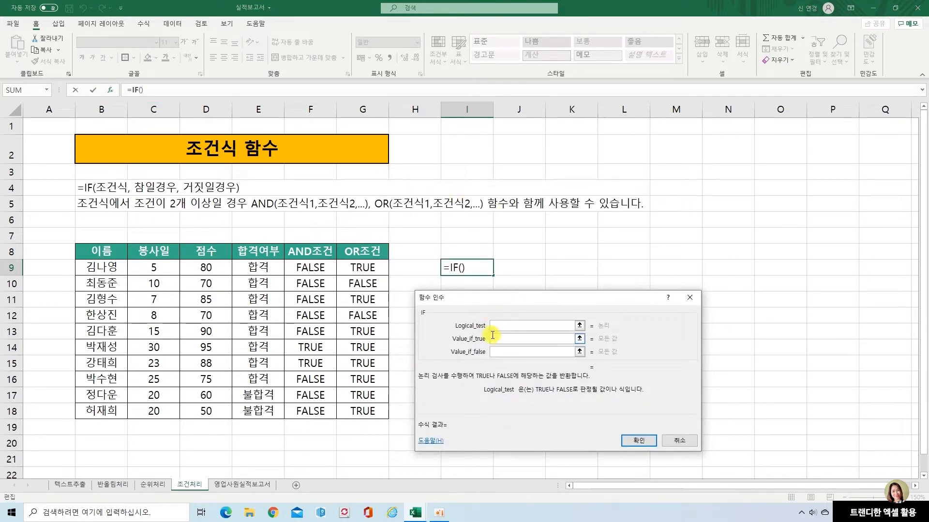
left_click(310, 266)
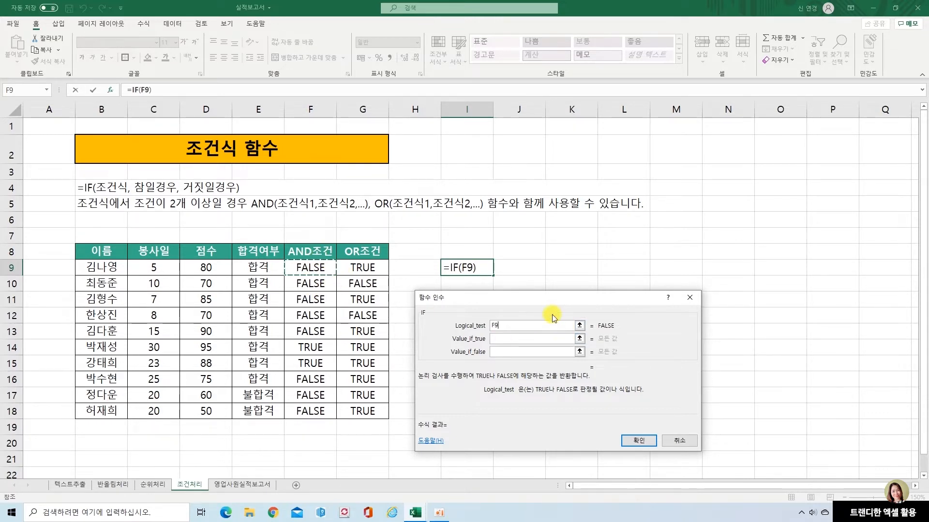
key("BackSpace")
key("BackSpace")
Step: Enter AND(C9>=20,D9>=80) as the logical test of the IF function in I9
type("AND(")
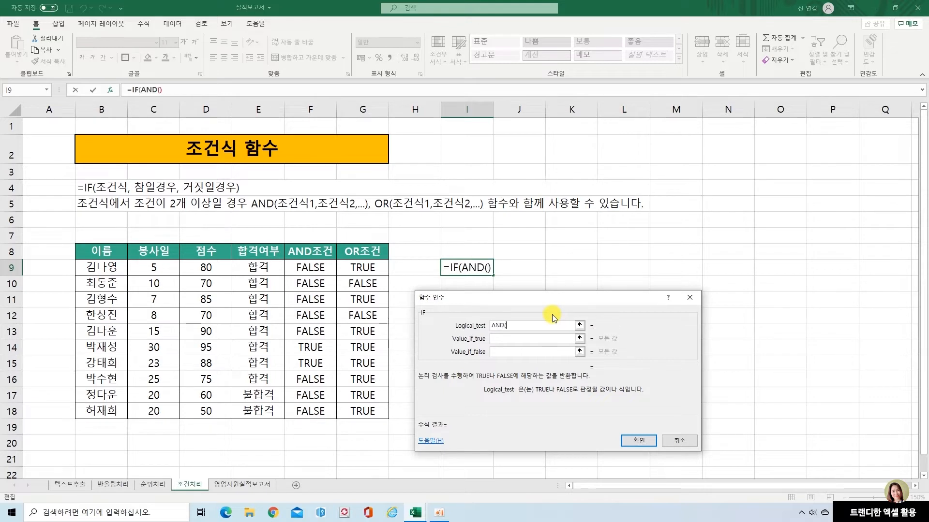
left_click(162, 267)
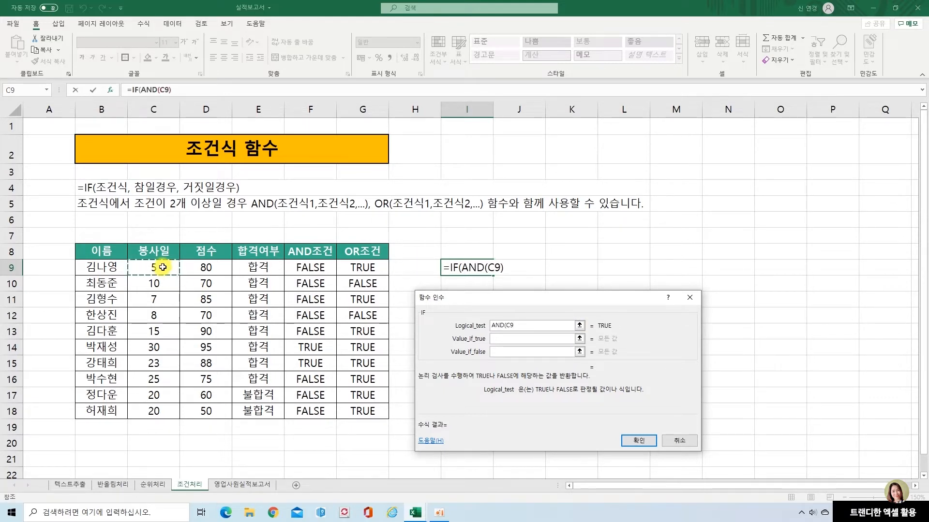
type(">=20")
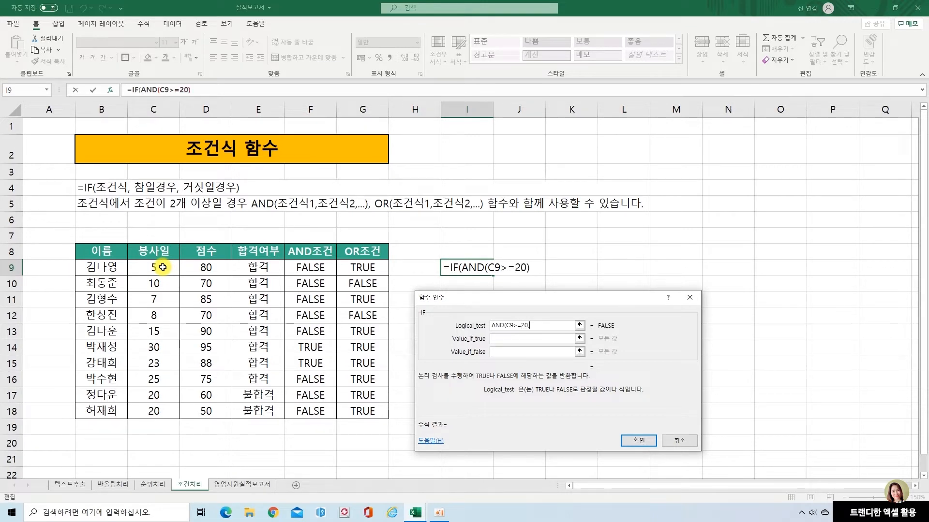
type(",")
left_click(218, 267)
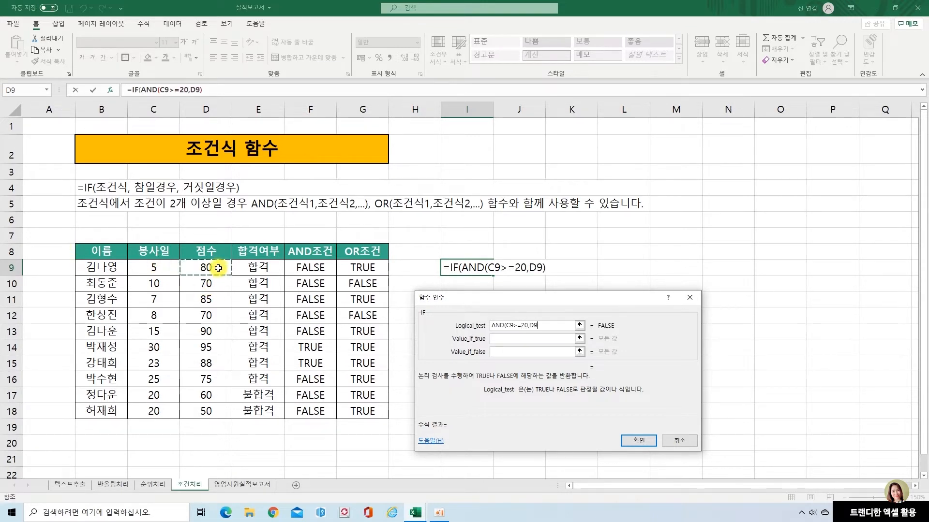
type(">=80")
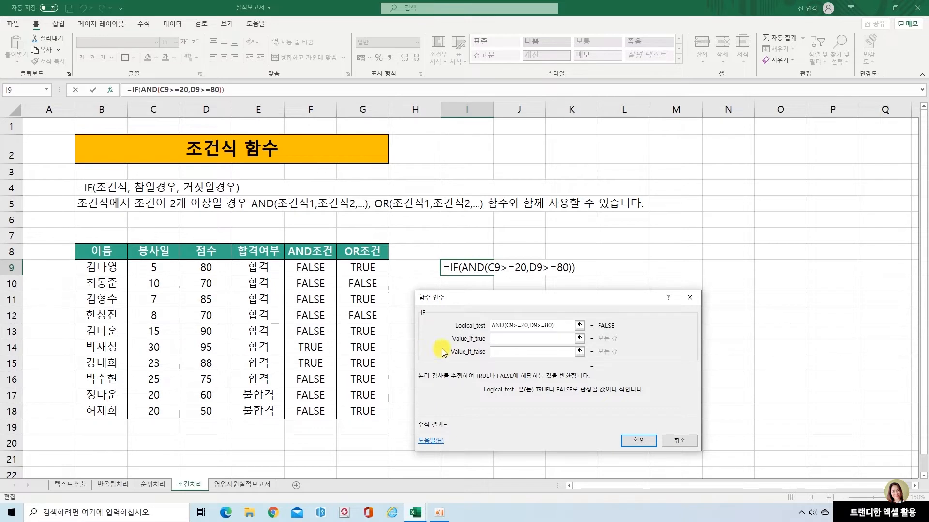
Step: Set 우수 as the IF function's value if true in I9, and fill the formula down to I18
left_click(497, 339)
type("우수")
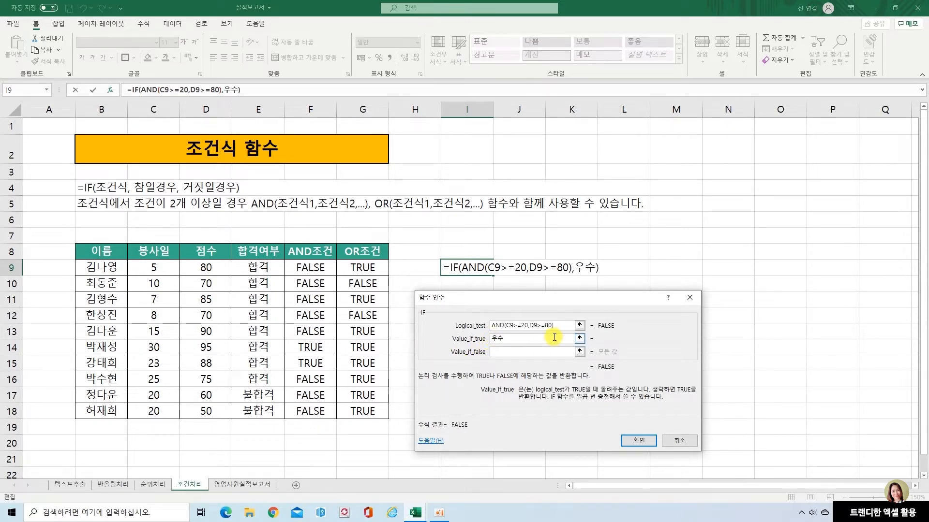
left_click(501, 352)
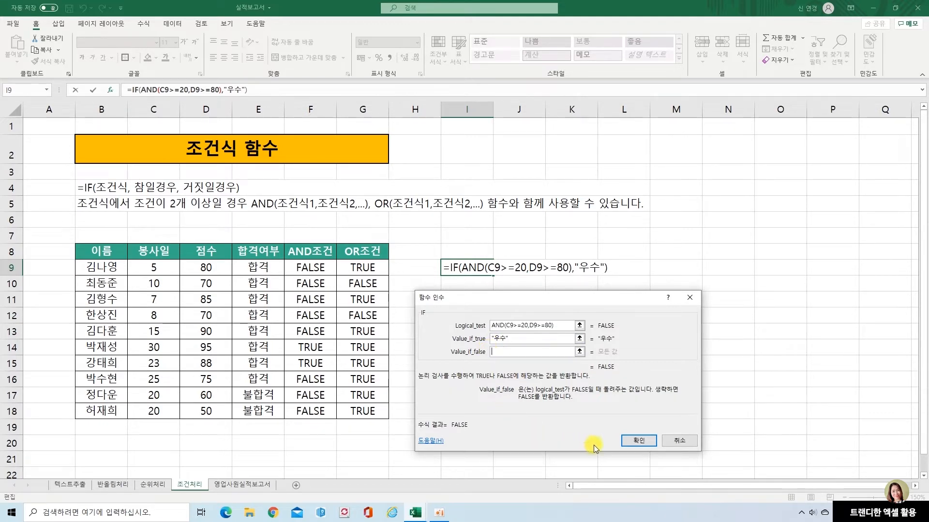
left_click(646, 445)
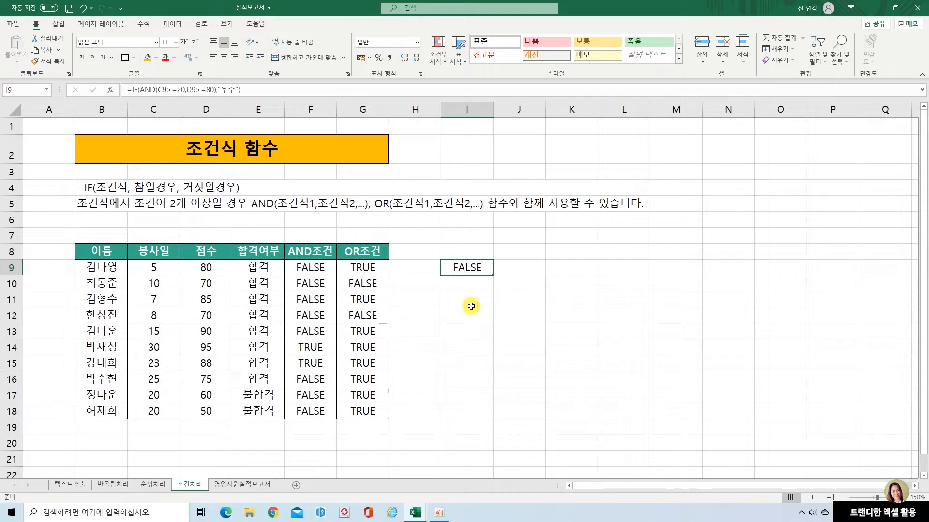
left_click_drag(493, 280, 485, 419)
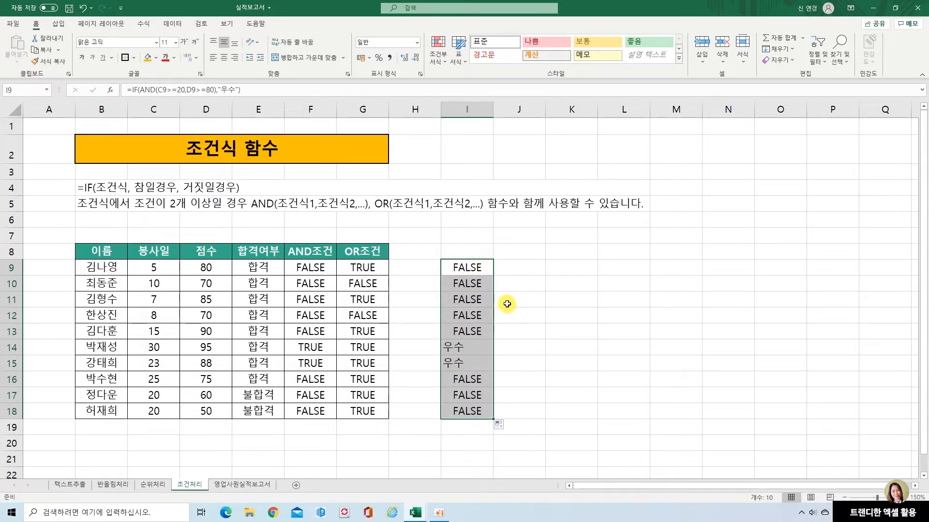
Step: Set an empty string "" as the value if false of the IF function in I9, and refill the formula down to I18
left_click(477, 269)
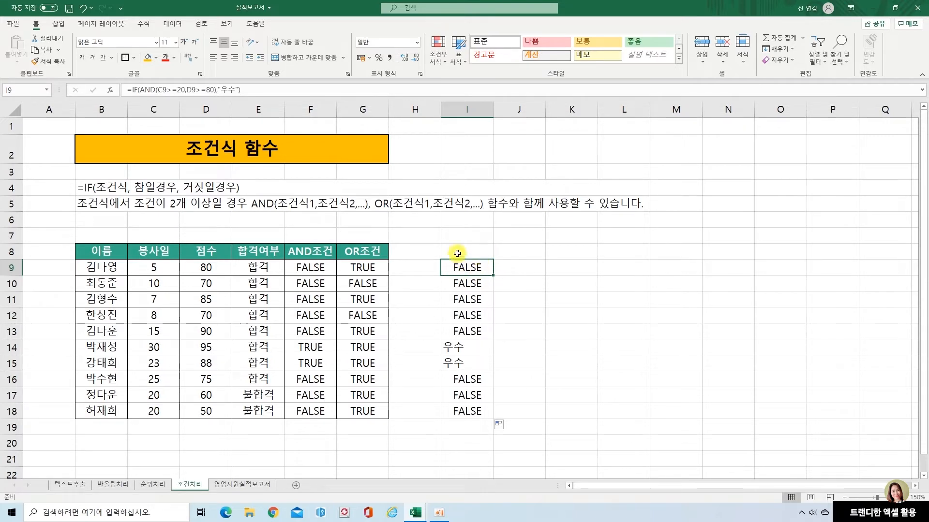
left_click(111, 90)
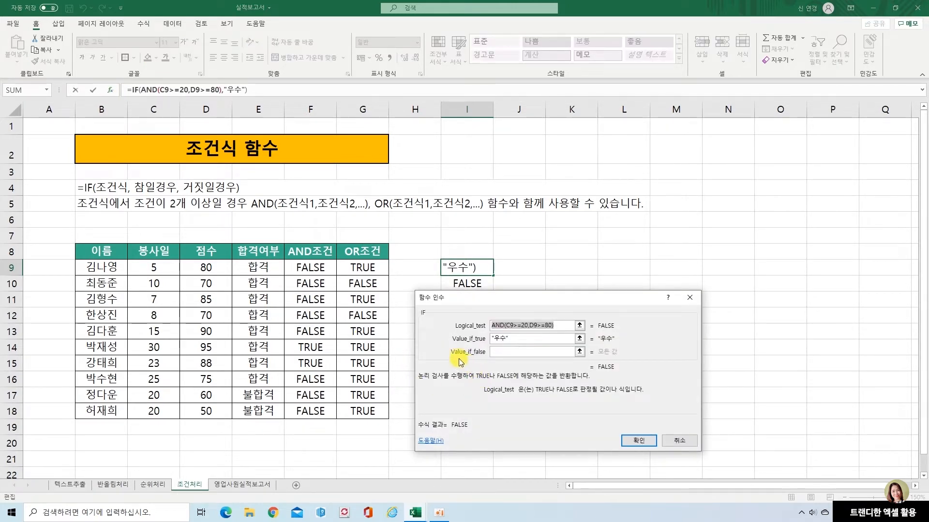
left_click(499, 354)
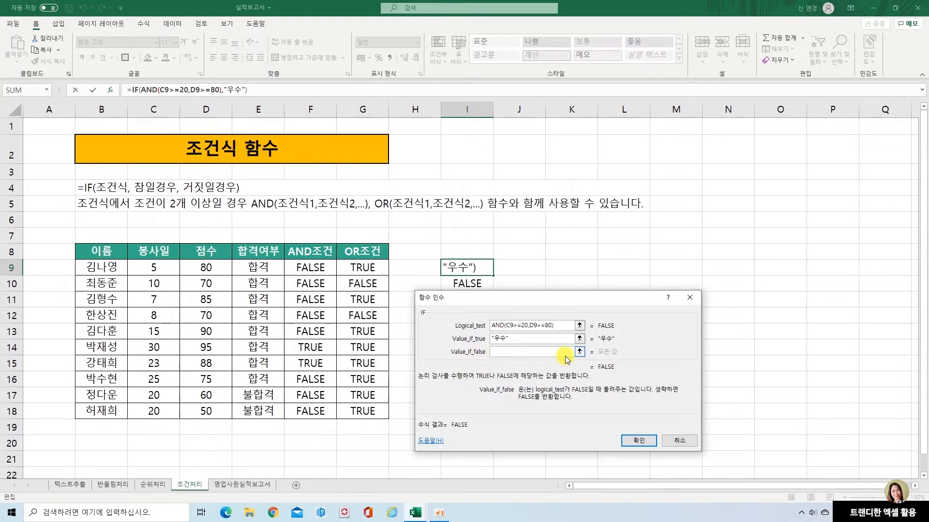
type("\"\"")
left_click(638, 441)
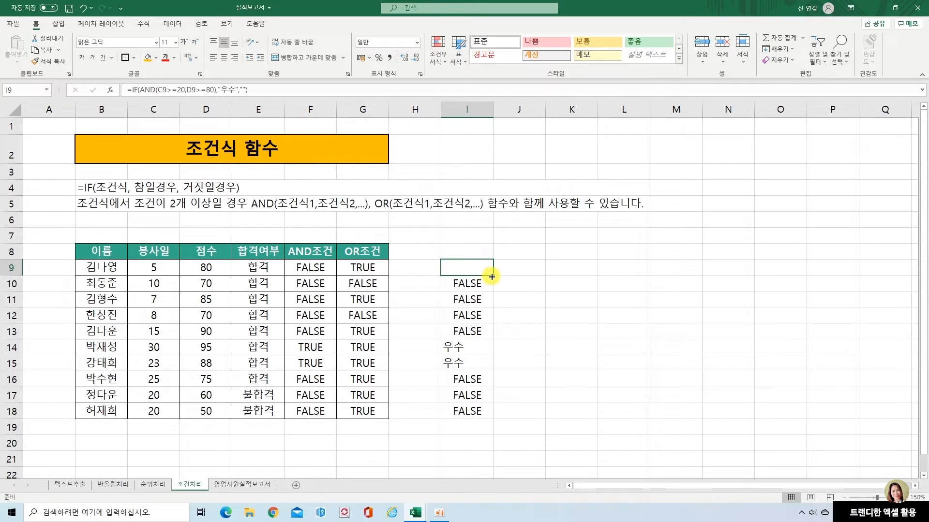
left_click_drag(492, 277, 498, 419)
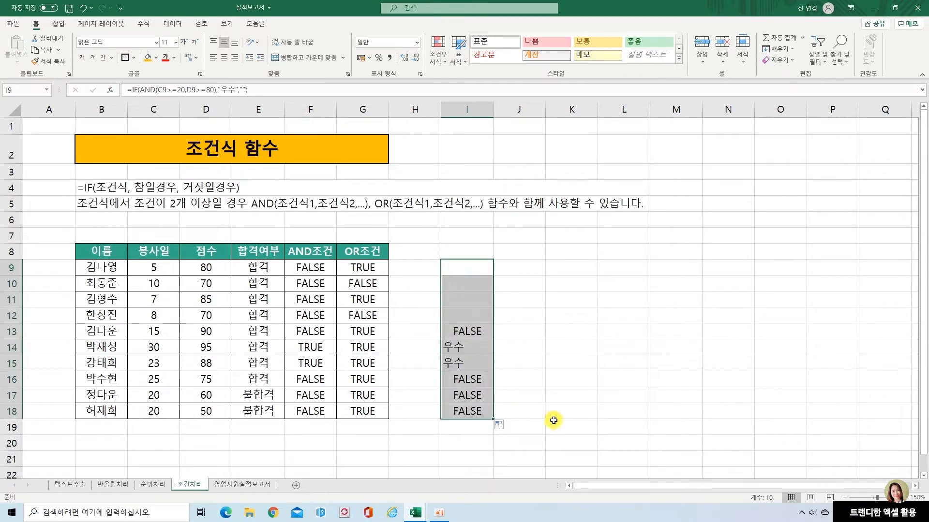
left_click(644, 439)
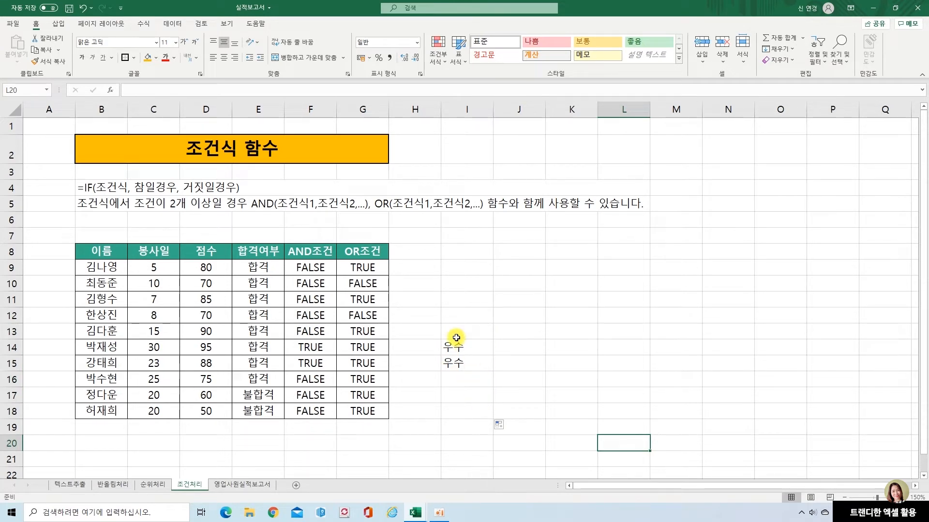
Step: Enter the heading 장학생 in I8 above the combined IF and AND results
left_click(463, 252)
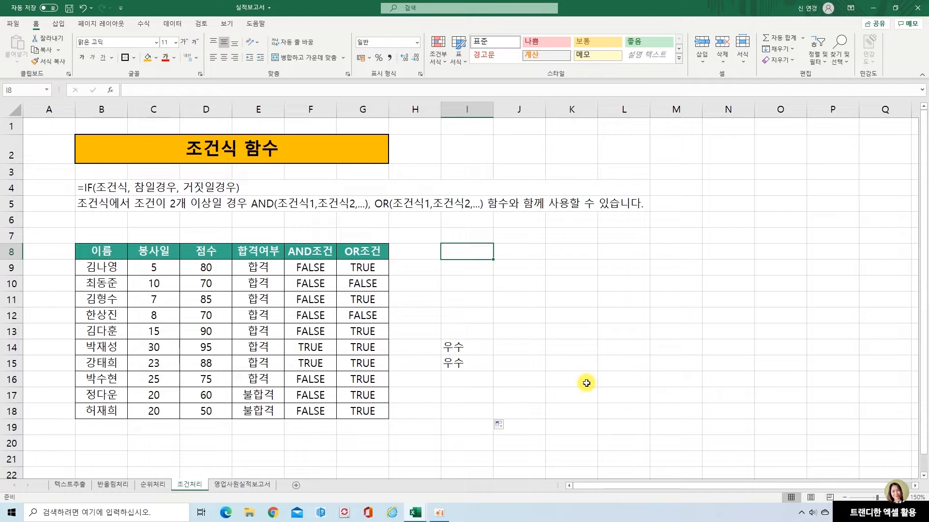
type("장학생")
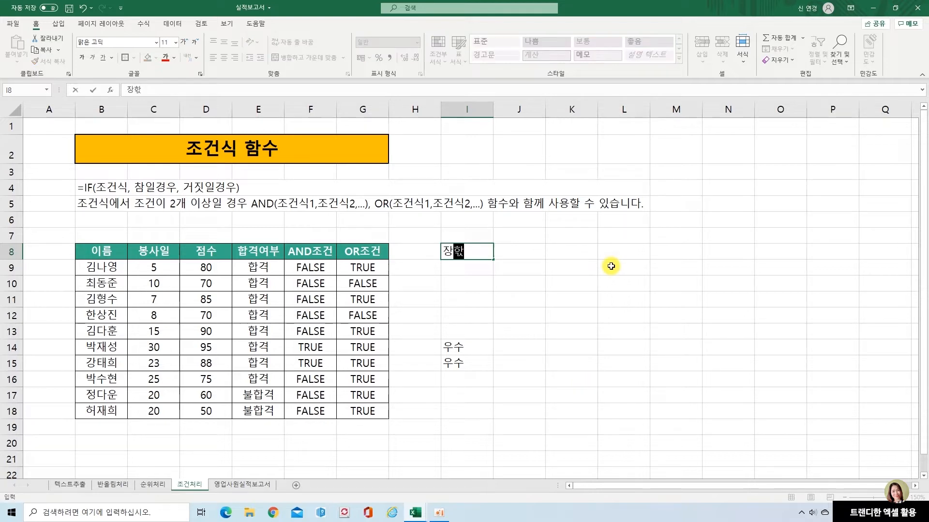
key("Return")
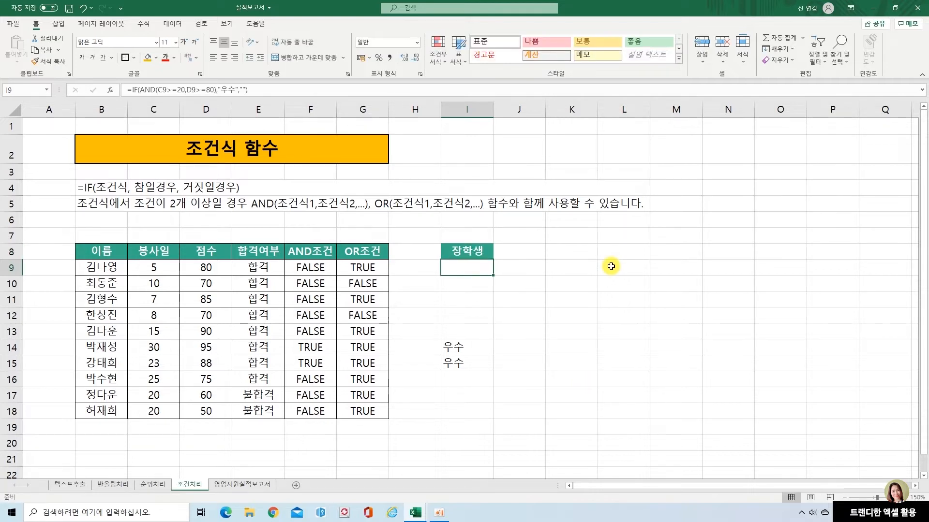
Step: Copy the formatting of the OR조건 column, G8 to G18, onto the 장학생 column, I8 to I18
left_click(467, 256)
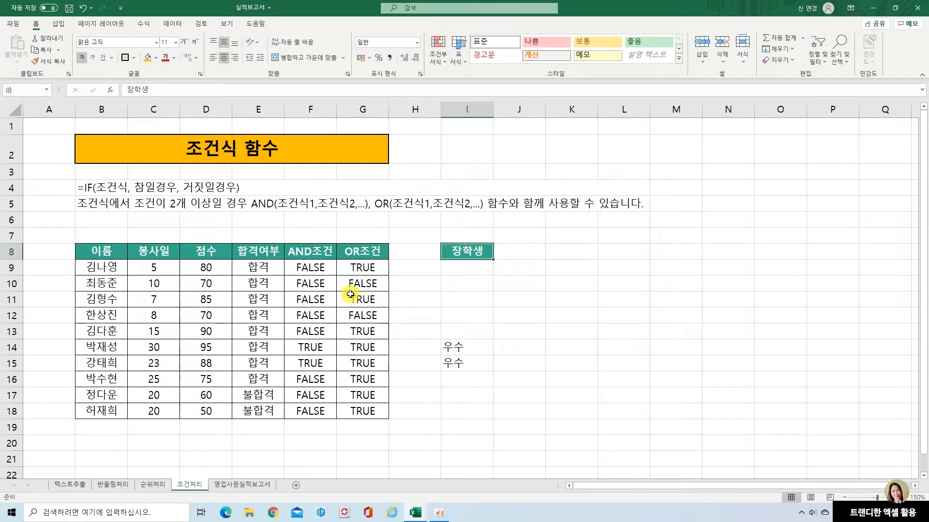
left_click_drag(355, 257, 362, 411)
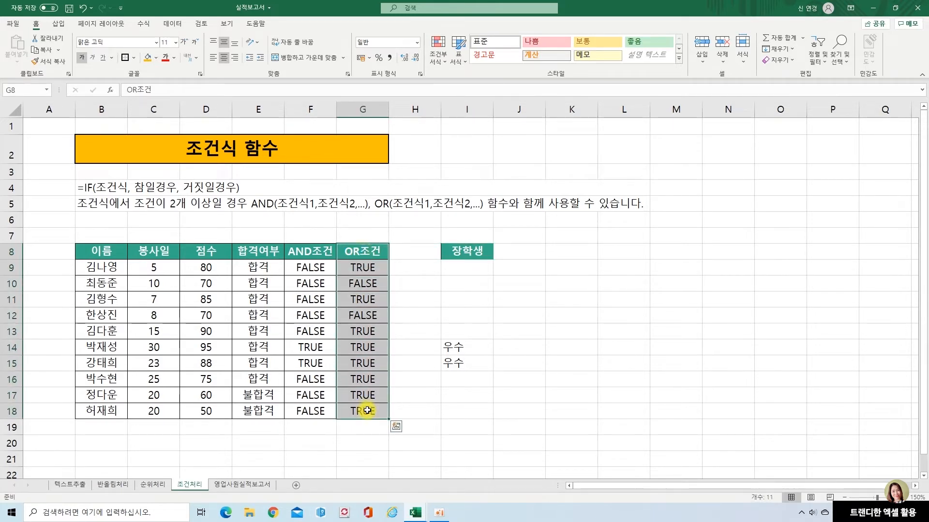
left_click(54, 63)
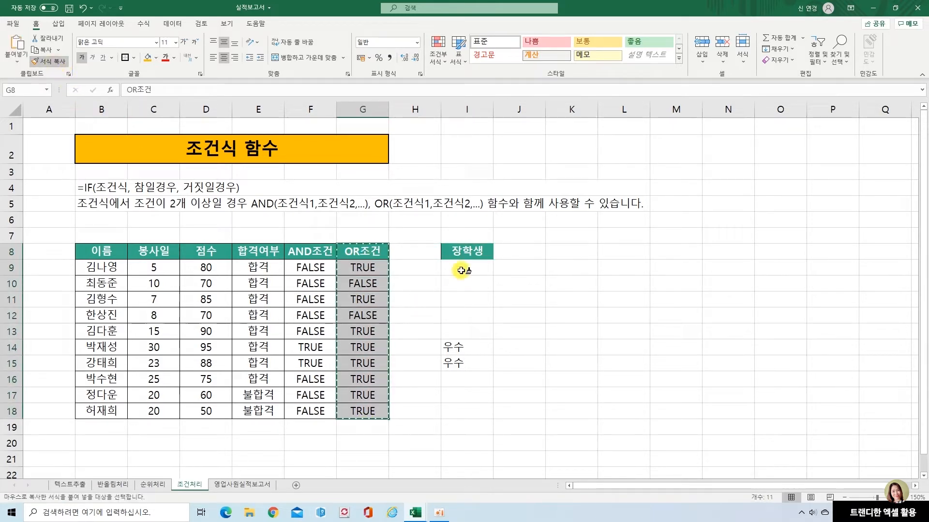
left_click_drag(462, 253, 468, 411)
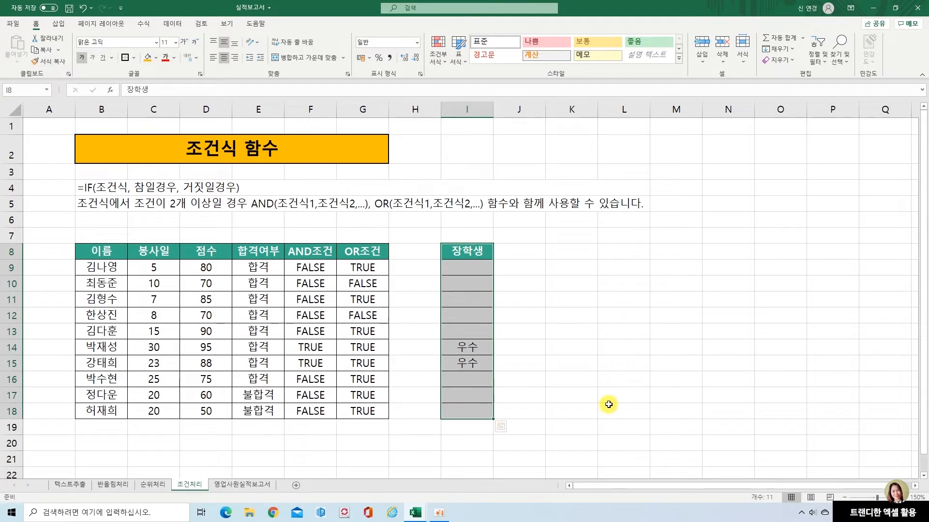
left_click(608, 405)
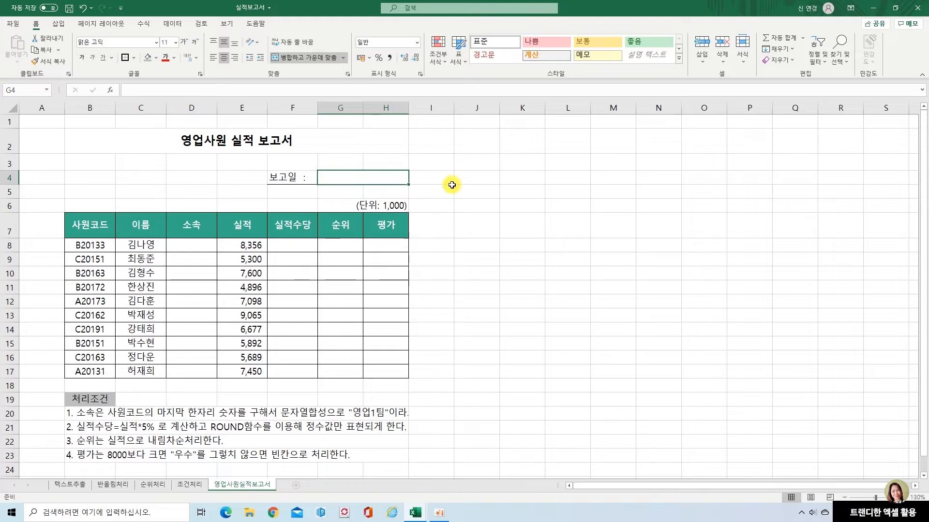
Step: Enter =TODAY() as the report date in the merged cell G4 of the 영업사원실적보고서 sheet
type("=")
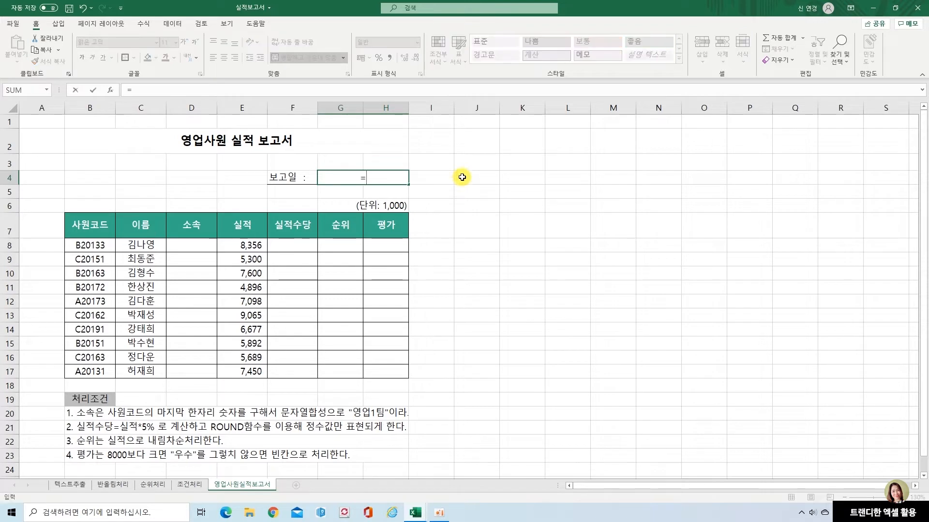
type("TO")
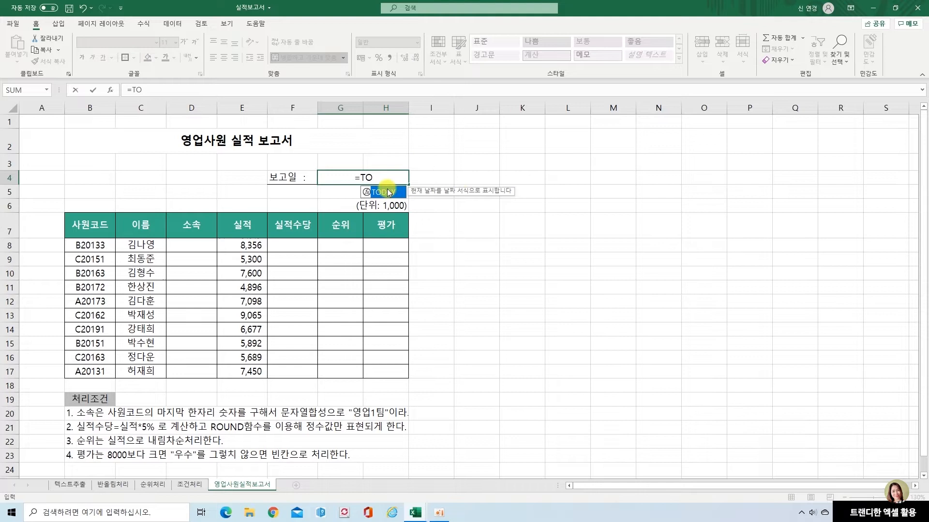
double_click(385, 193)
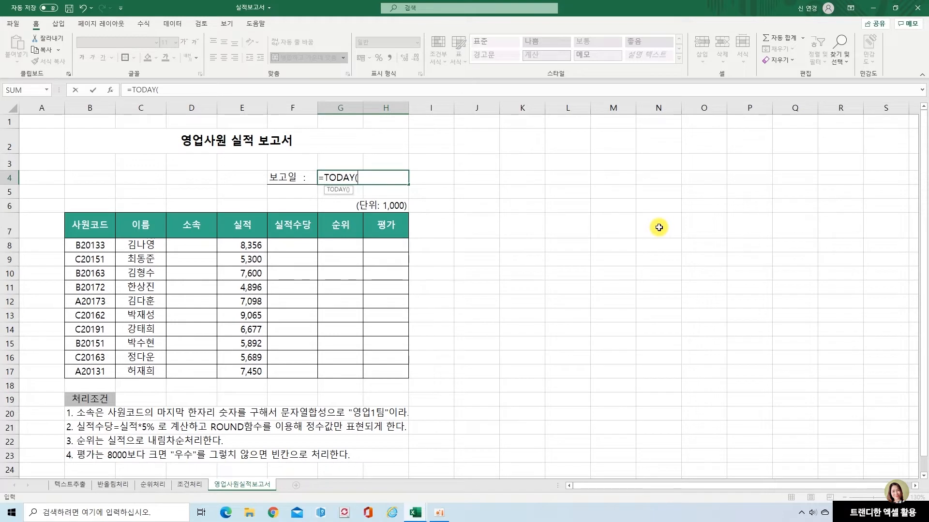
type(")")
key("Return")
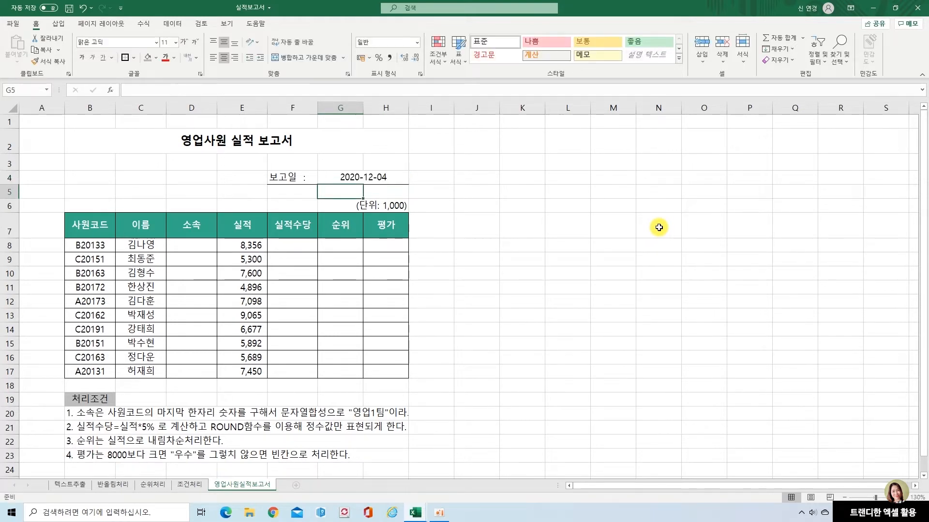
left_click(394, 177)
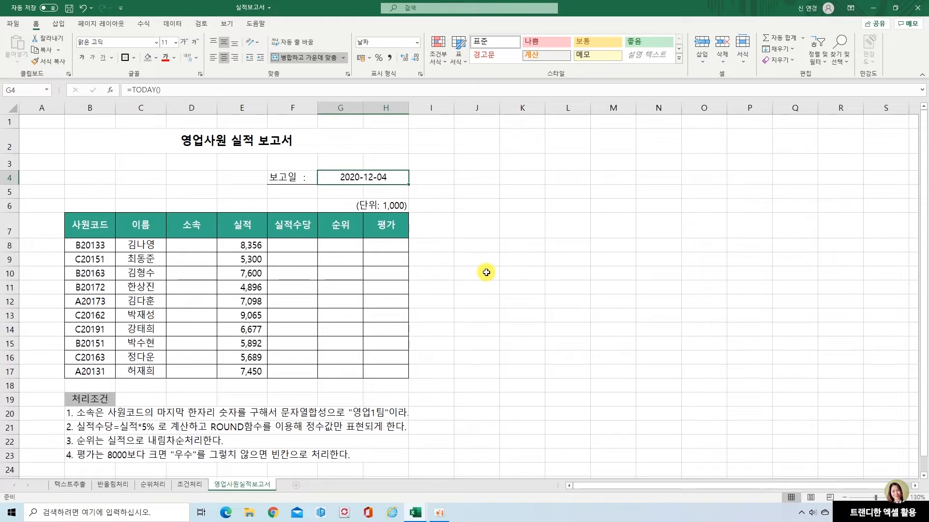
Step: Enter =RIGHT(B8,1) in D8 to extract the last digit of the employee code, and check the formula
left_click(215, 243)
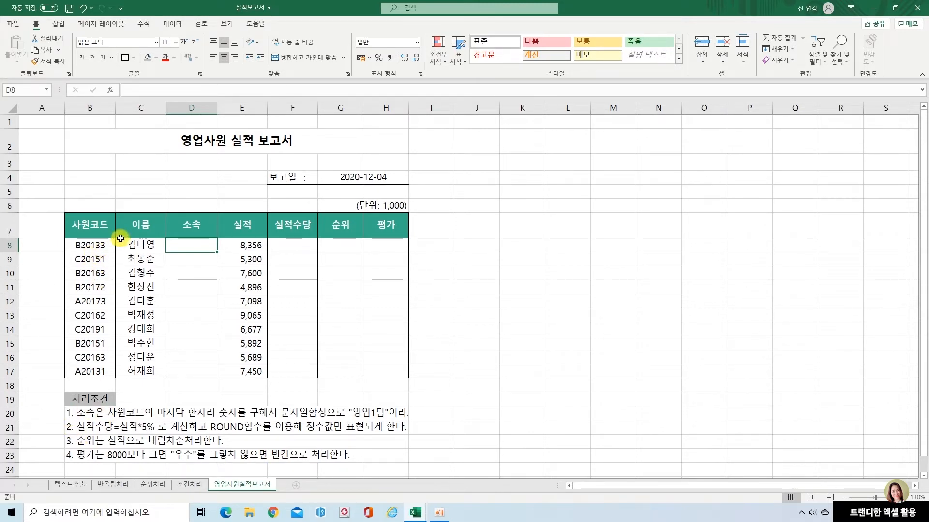
left_click_drag(99, 238, 110, 379)
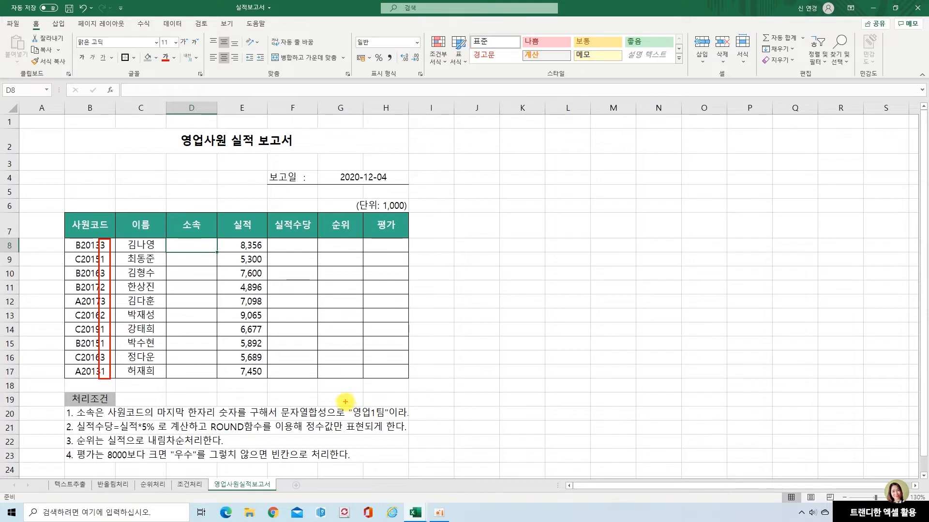
left_click_drag(345, 401, 390, 421)
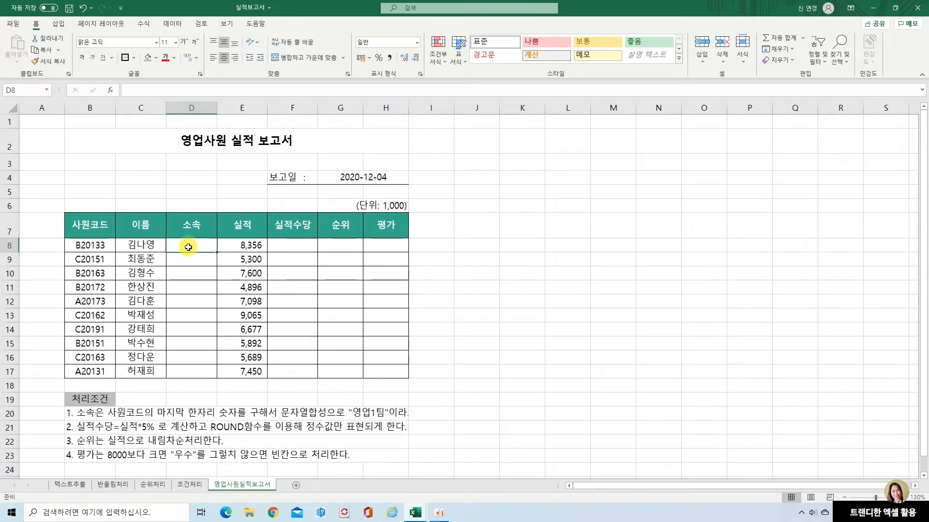
type("=")
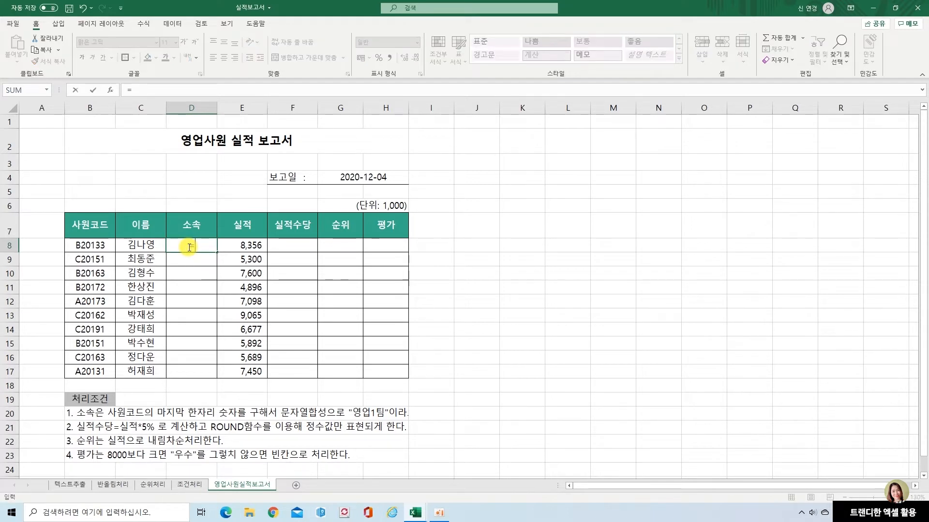
type("RI")
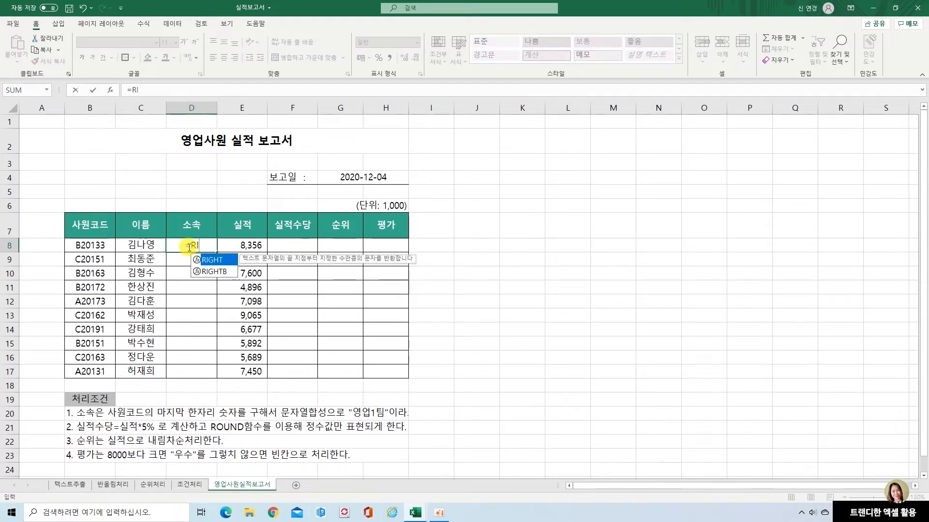
double_click(219, 260)
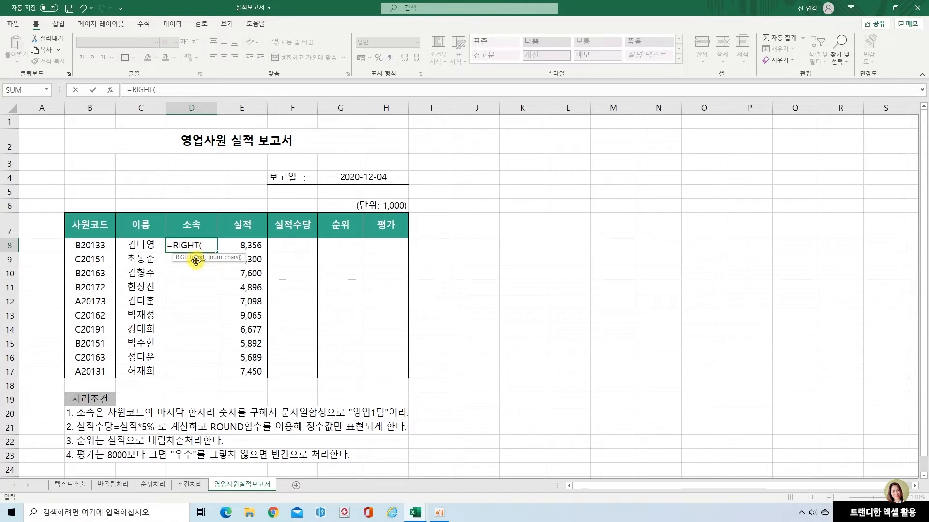
left_click(79, 246)
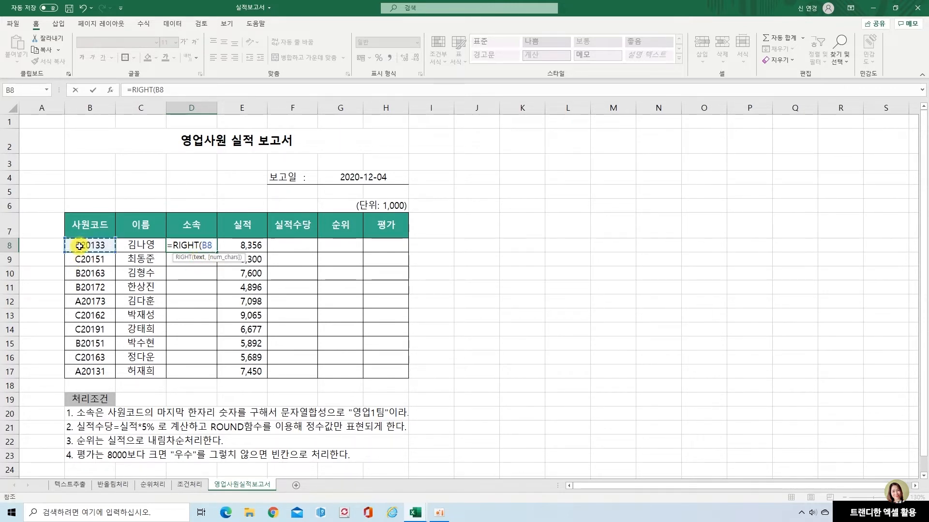
type(",1")
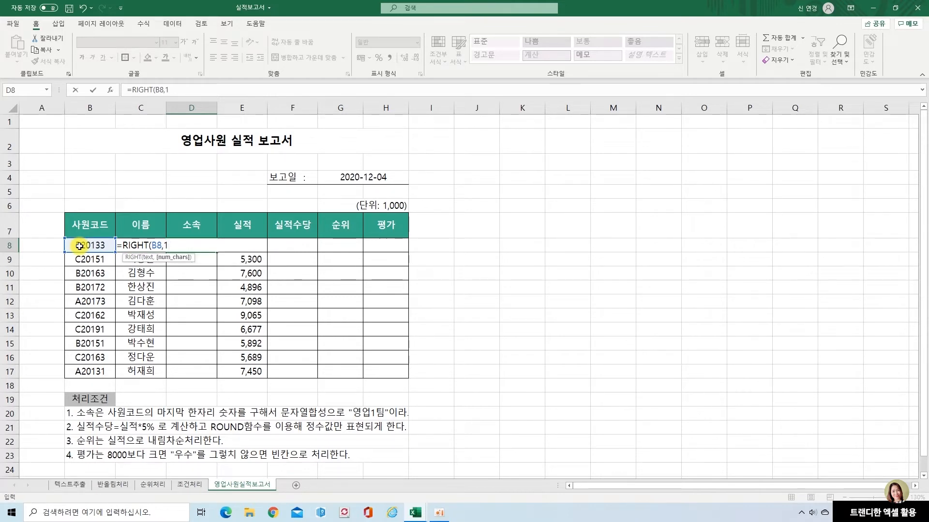
type(")")
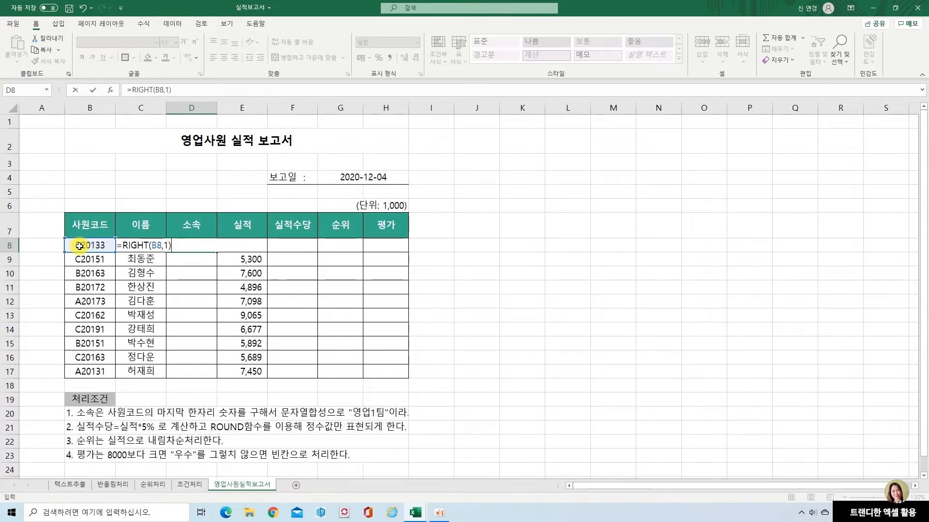
key("Return")
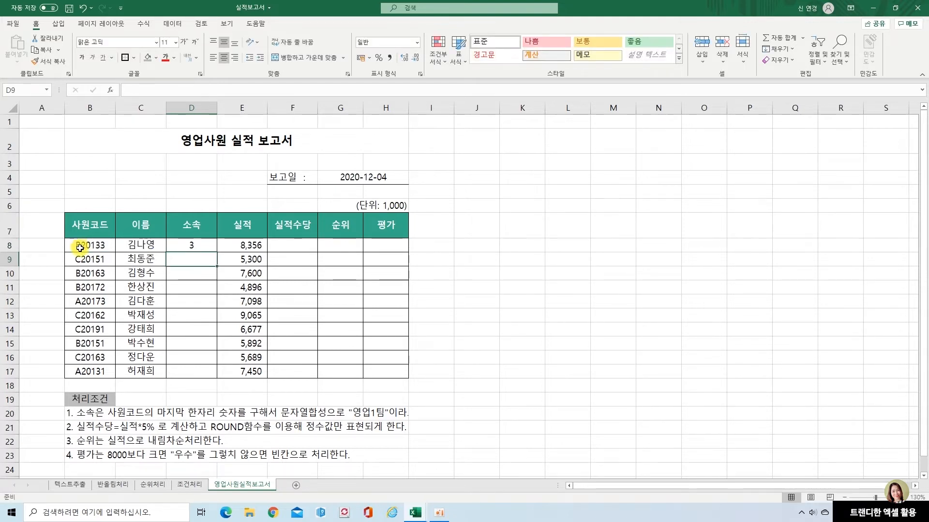
left_click(189, 245)
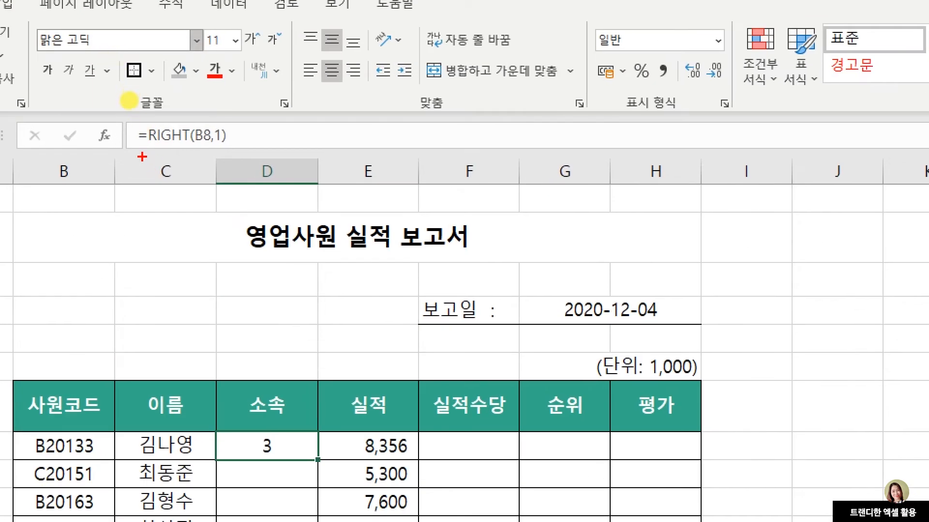
left_click_drag(145, 144, 208, 143)
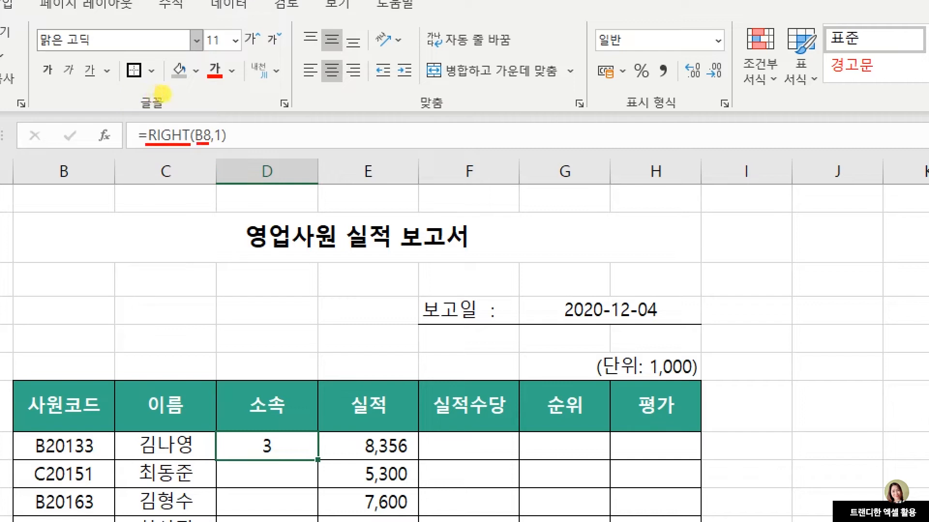
Step: Extend the D8 formula to ="영업"&RIGHT(B8,1)&"팀" so it builds the team name from the employee code
left_click_drag(214, 144, 228, 144)
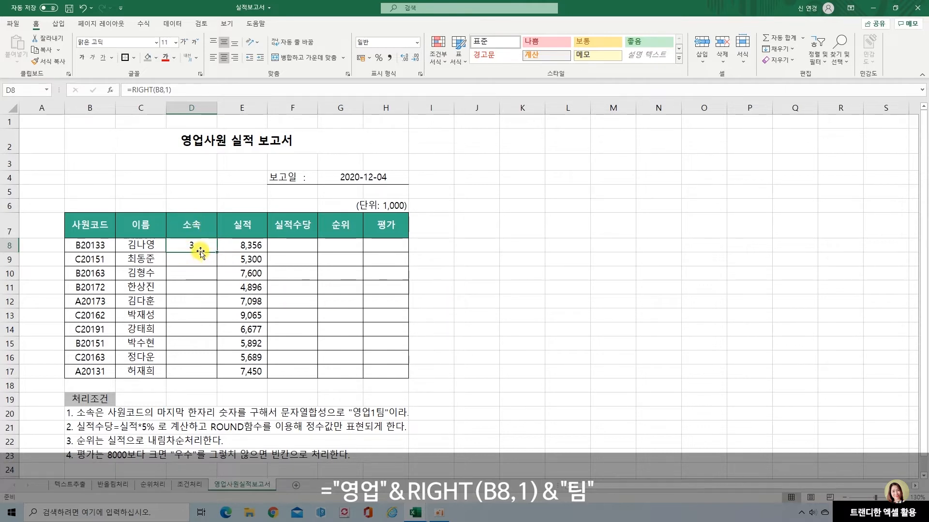
left_click(130, 90)
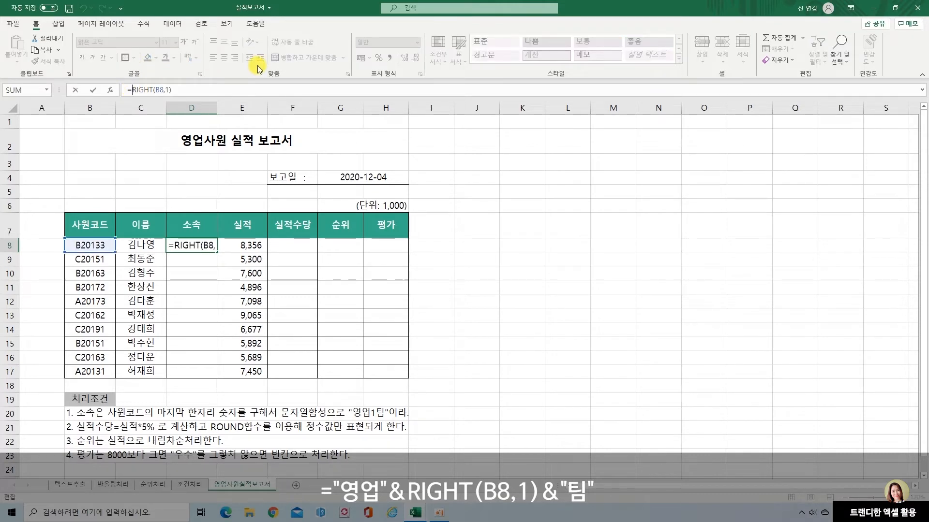
type("\"")
type("영업")
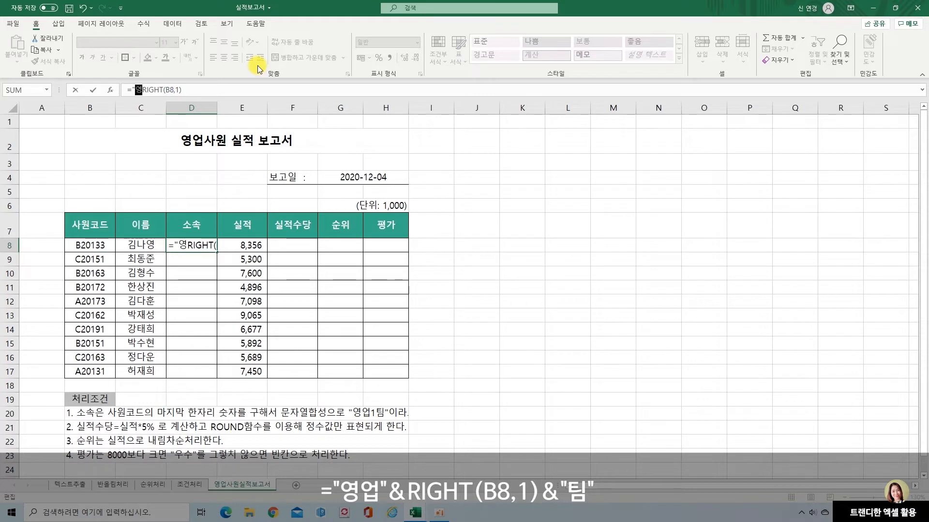
type("\"")
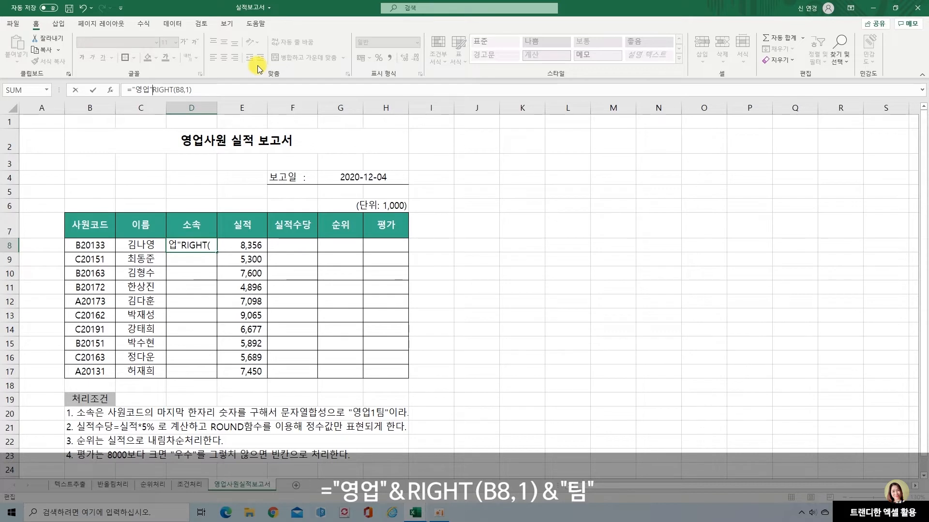
type("&")
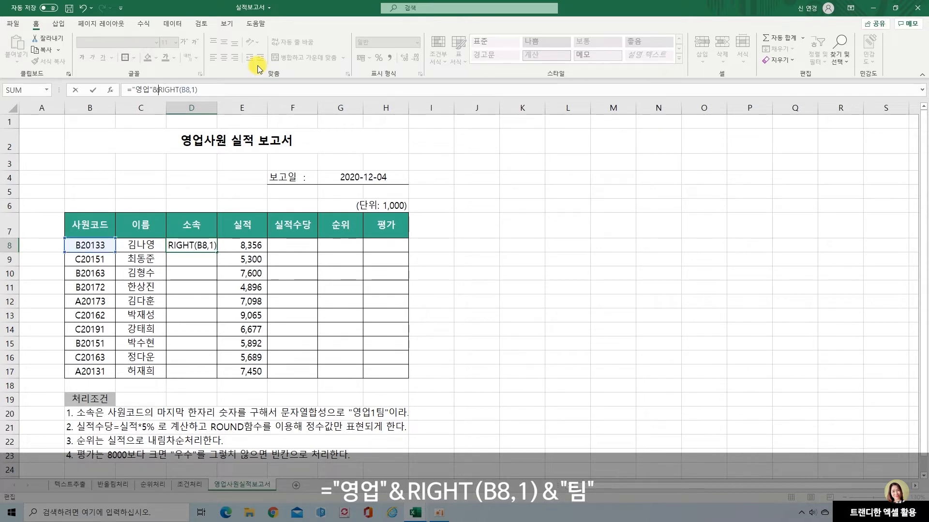
key("Right")
key("Right")
key("Right")
key("Right")
key("Right")
key("Right")
key("Right")
key("Right")
key("Right")
key("Right")
key("Right")
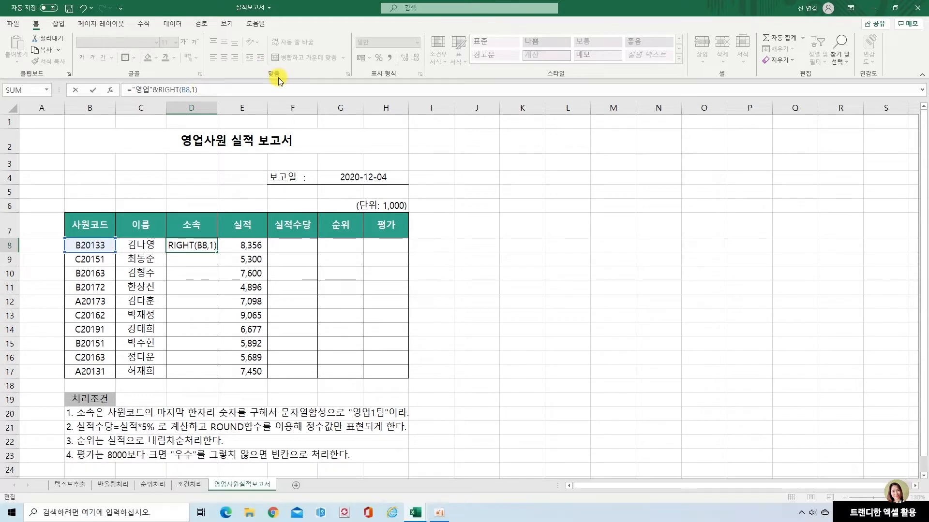
type("&\"팀")
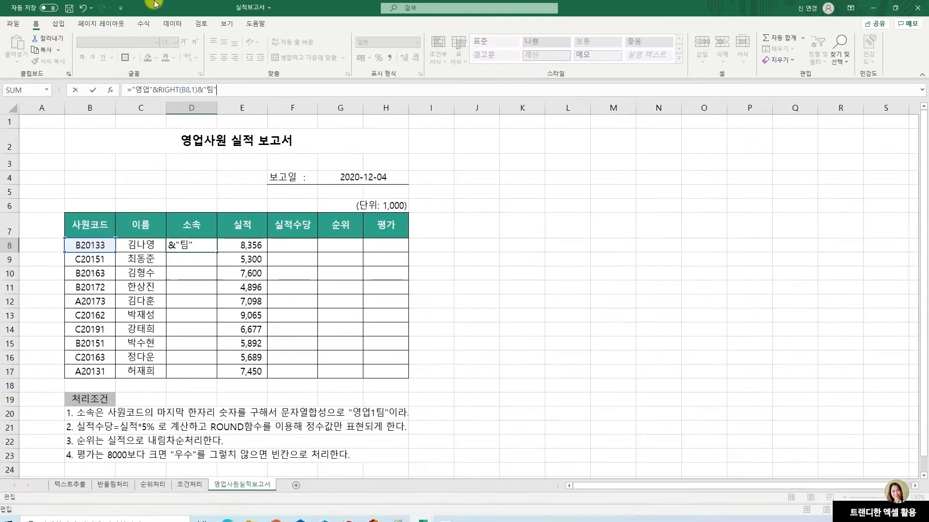
key("Return")
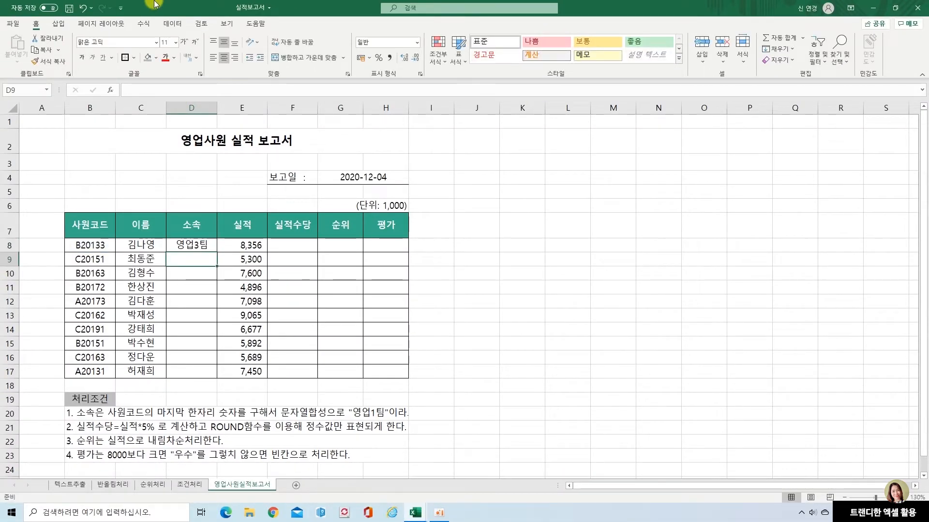
Step: Fill the team formula from D8 down to D17 and compare the team numbers with the last digits of the employee codes
left_click(207, 244)
left_click_drag(217, 253, 209, 380)
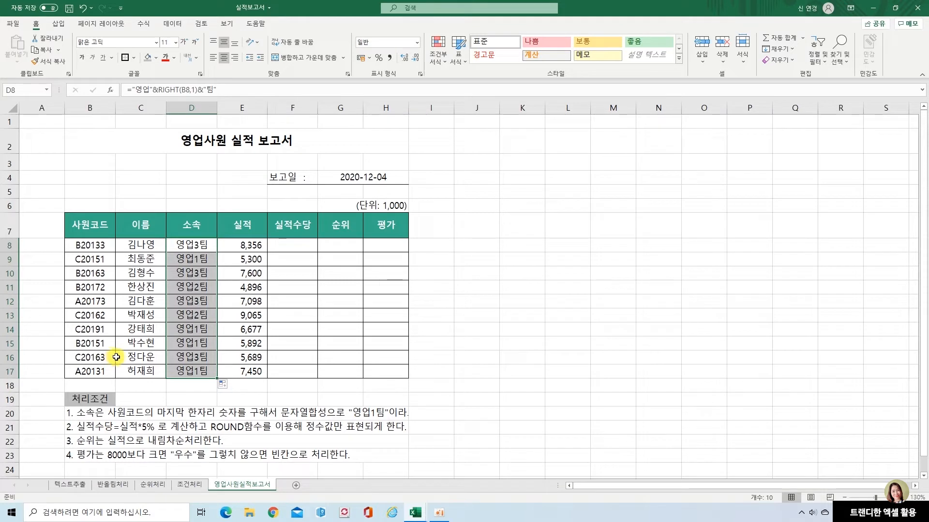
key("ctrl+2")
left_click_drag(98, 337, 106, 350)
left_click_drag(192, 338, 200, 350)
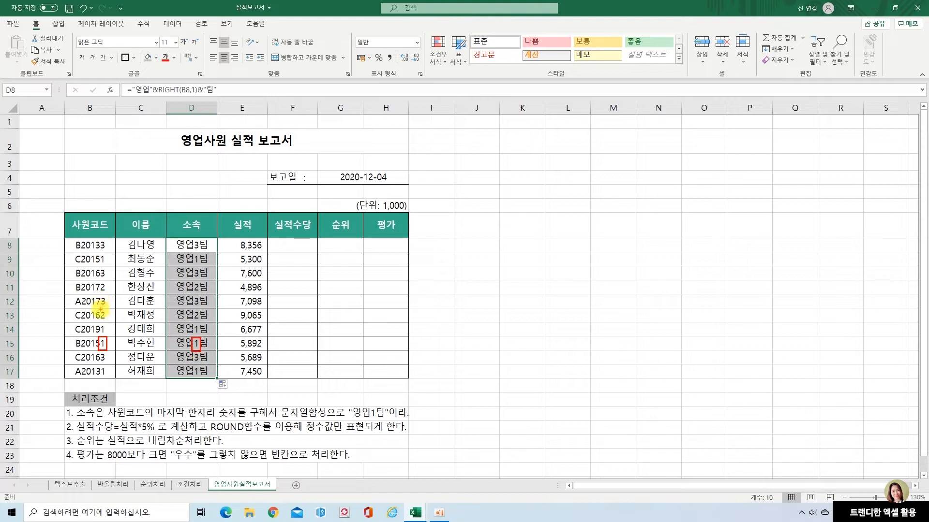
left_click_drag(99, 310, 108, 323)
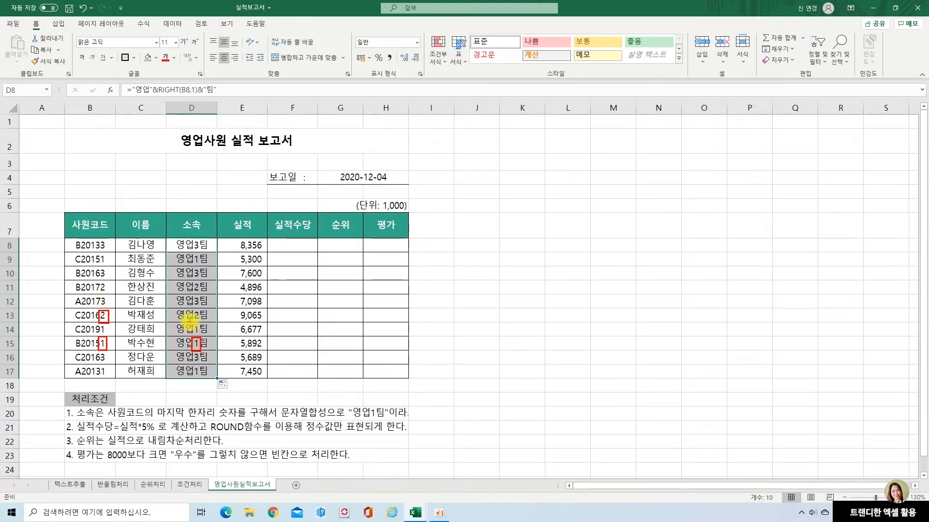
left_click_drag(191, 310, 199, 324)
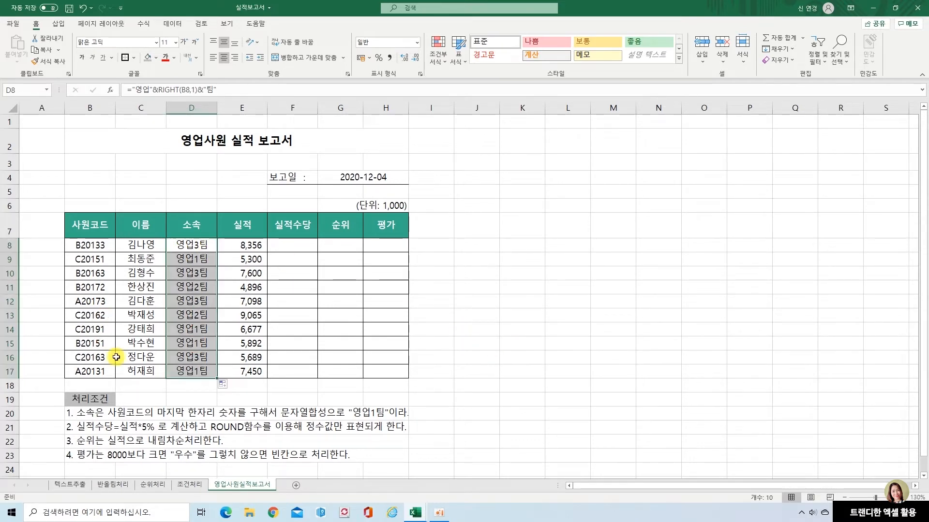
left_click(460, 396)
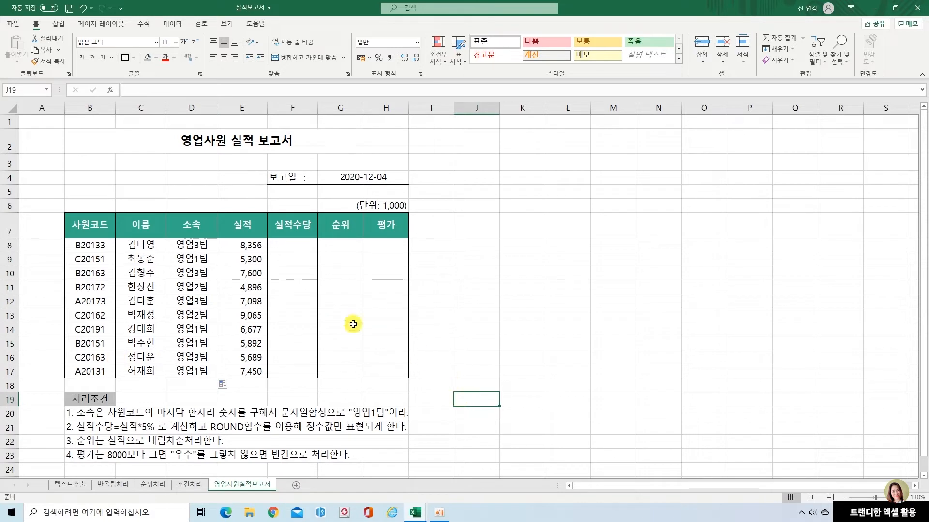
Step: Enter =E8*5% in F8 to calculate the first 실적수당 allowance
left_click(304, 245)
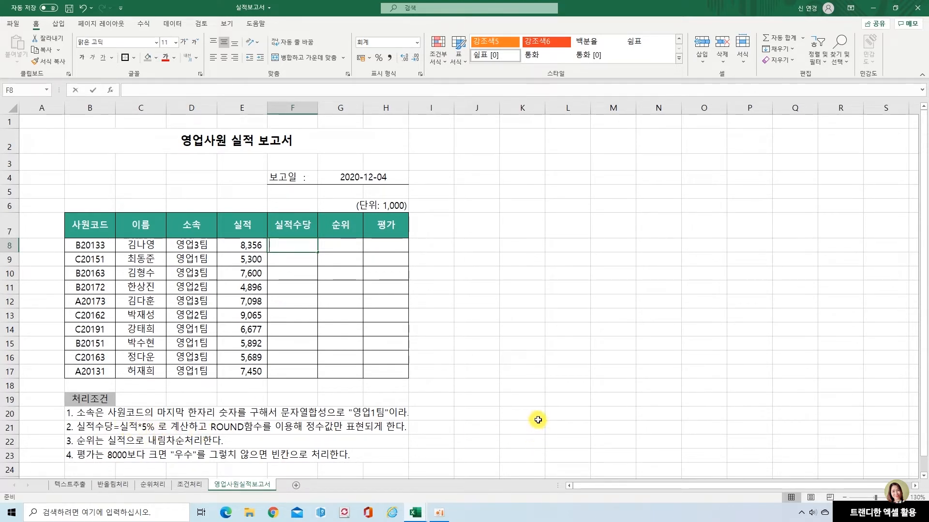
type("=")
left_click(234, 245)
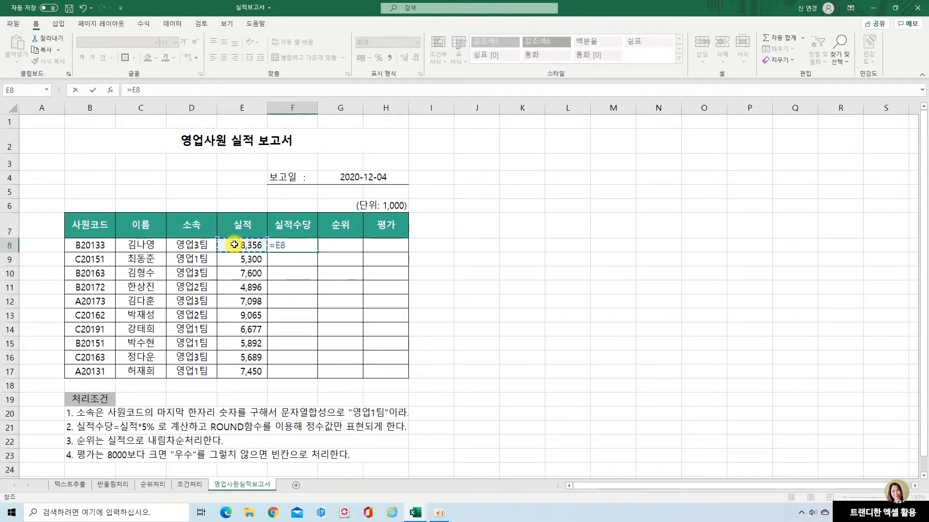
type("*5%")
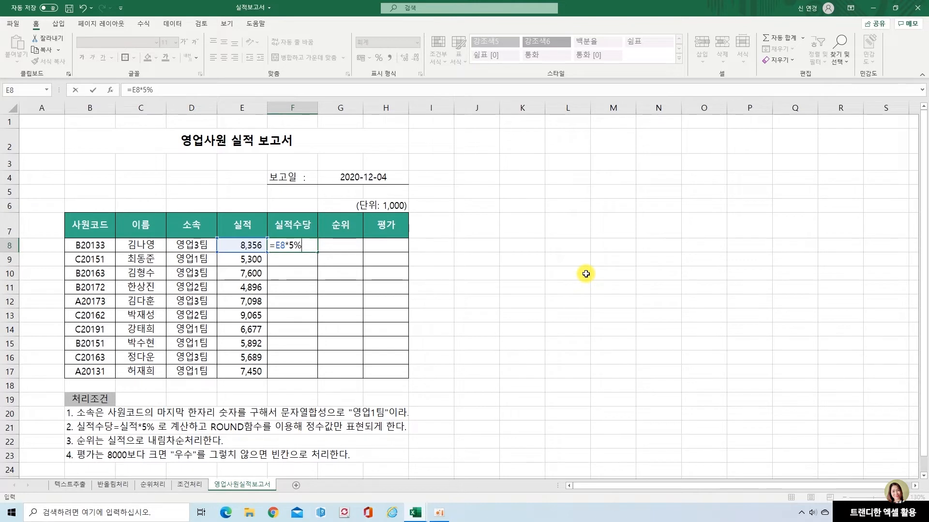
key("Return")
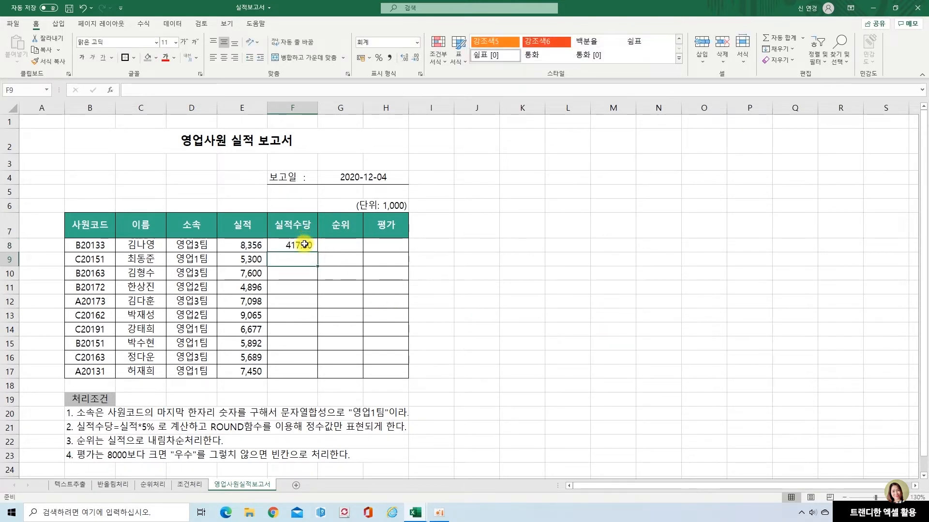
Step: Check the rounding condition in row 21 and wrap the F8 allowance formula as =ROUND(E8*5%,0)
left_click(304, 244)
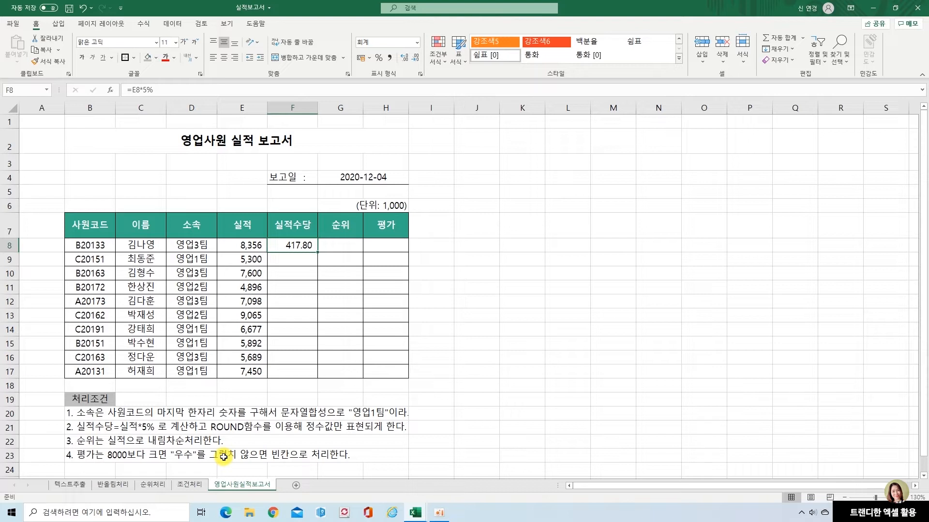
left_click_drag(207, 420, 407, 436)
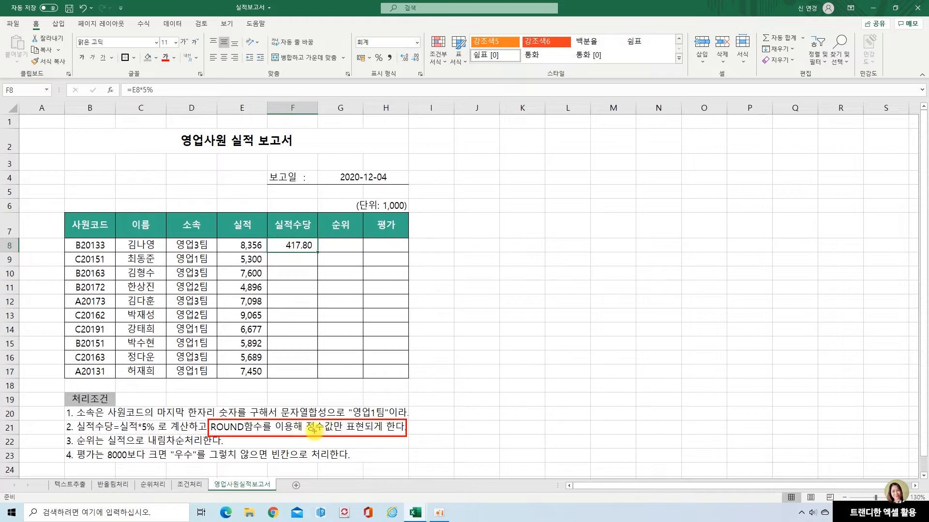
left_click_drag(304, 419, 335, 436)
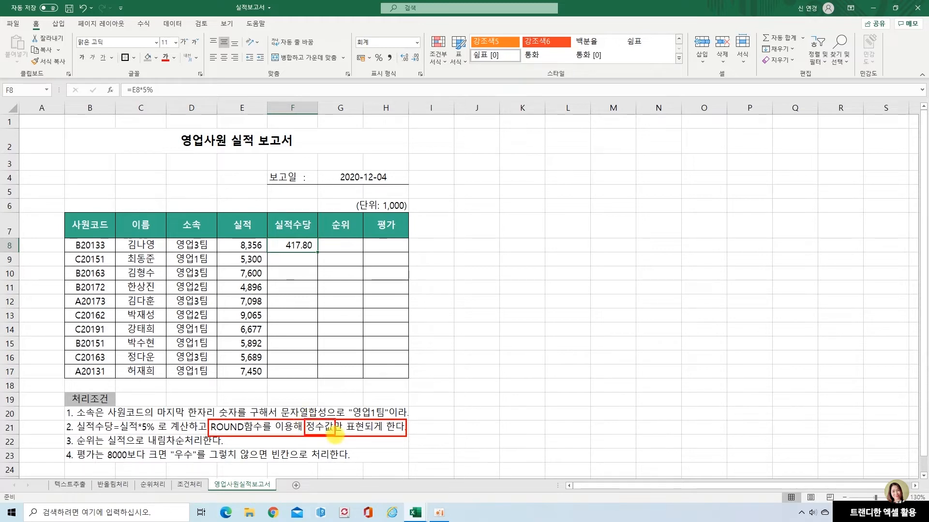
left_click_drag(300, 239, 317, 258)
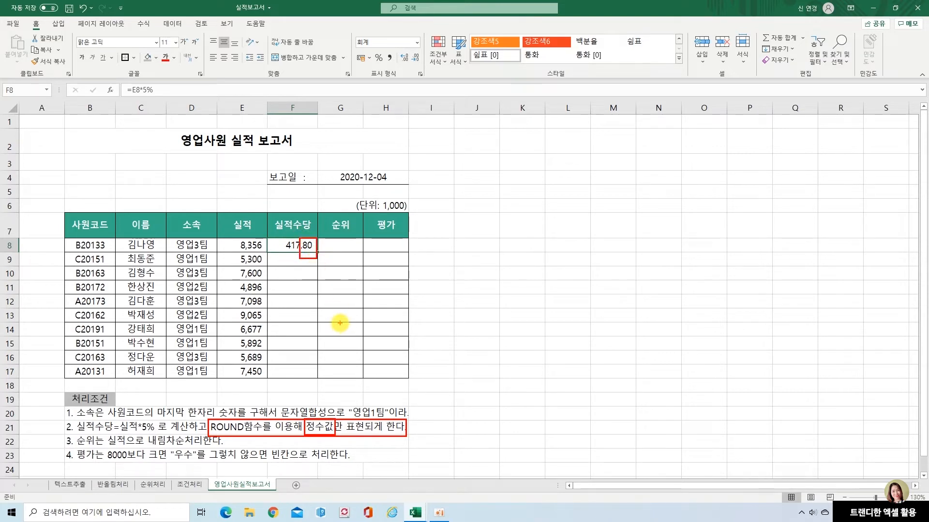
key("Escape")
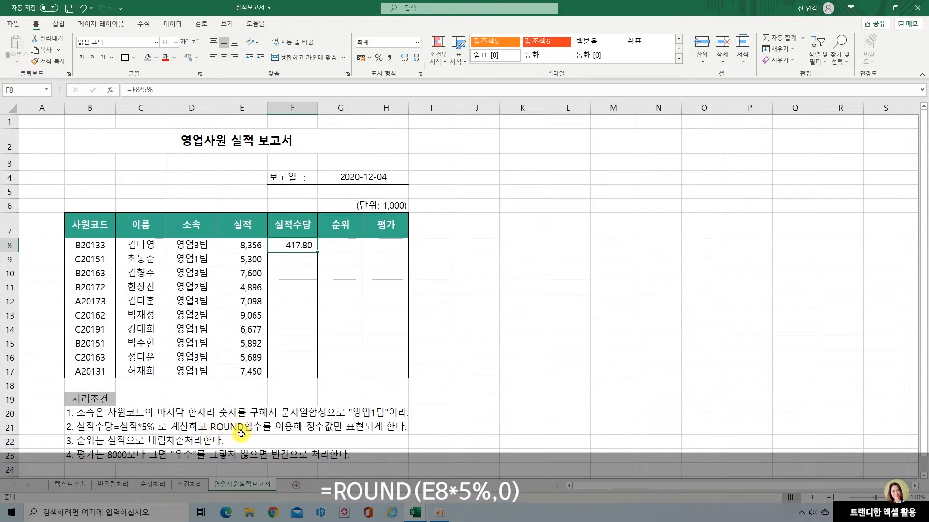
left_click(132, 89)
type("ㄱ")
key("BackSpace")
type("ROUN")
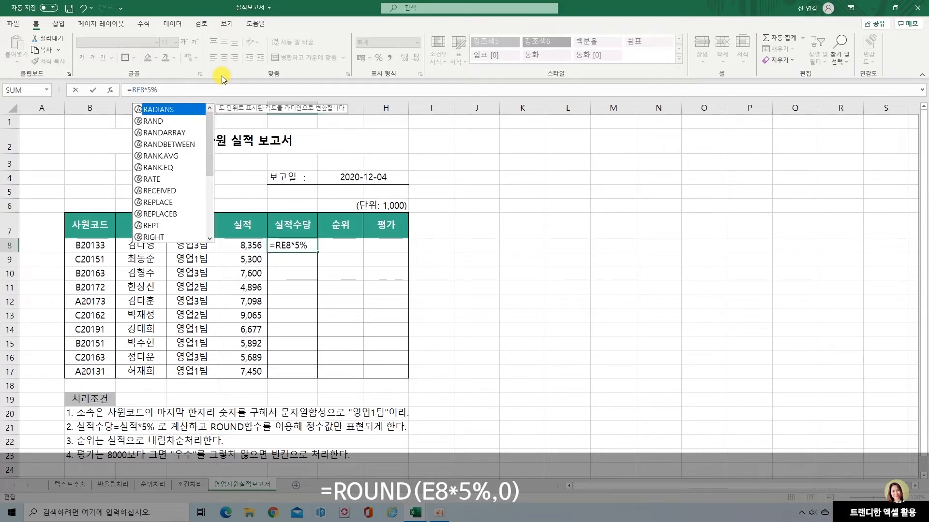
type("D")
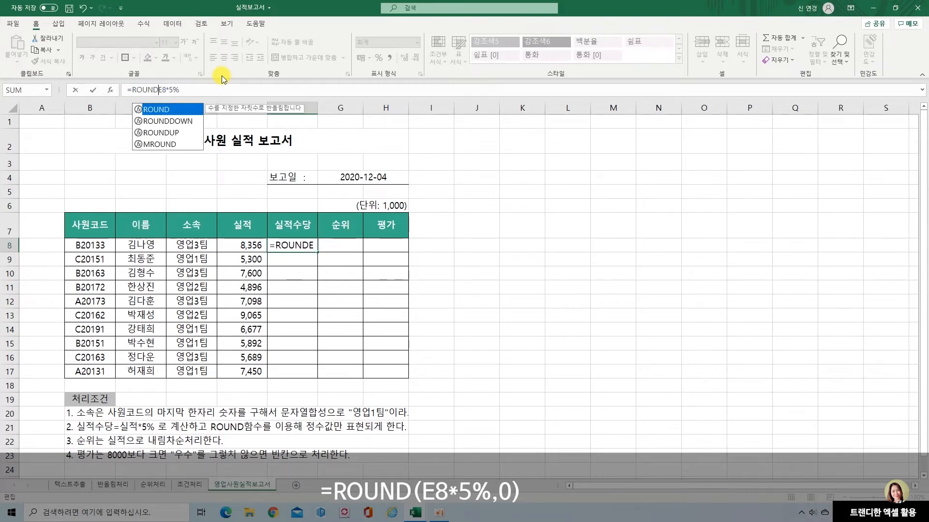
type("(")
left_click(326, 94)
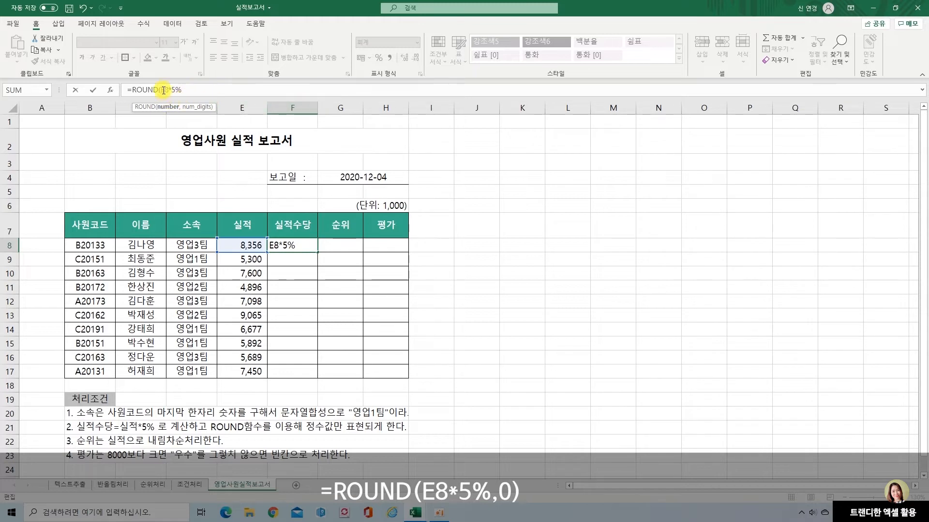
type(",")
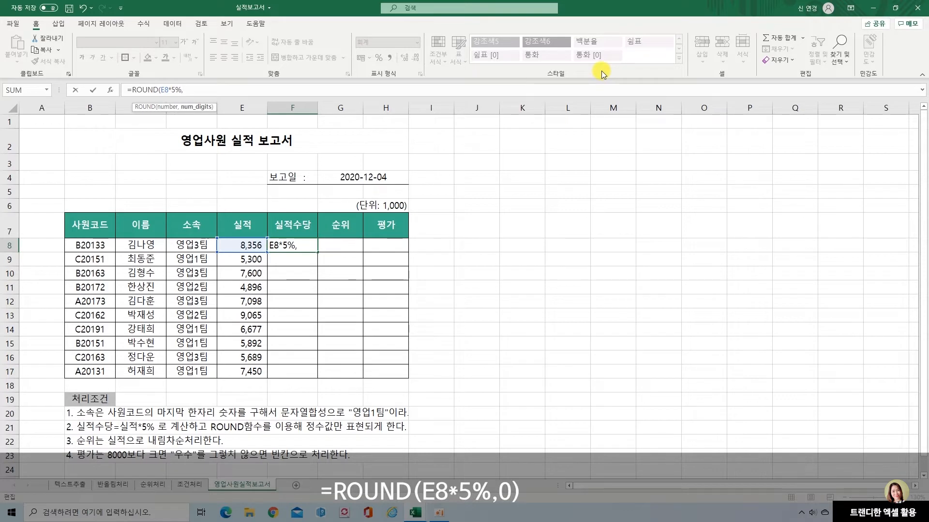
type("0")
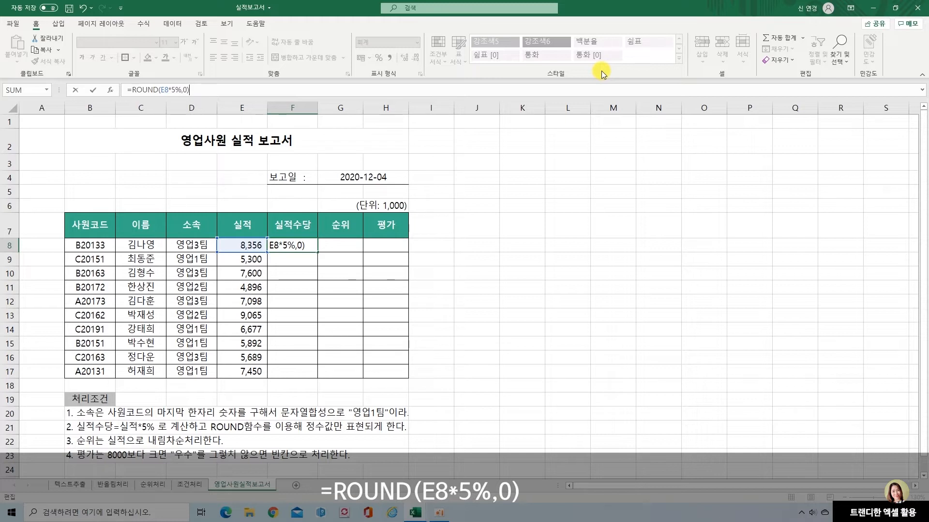
key("Return")
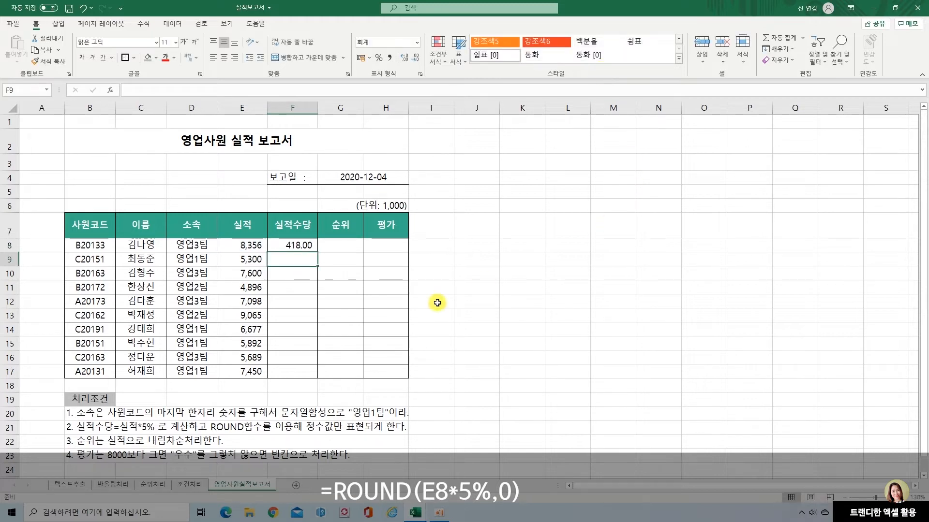
Step: Fill the allowance formula from F8 down to F17 and reduce the column's number format to no decimal places
left_click(297, 249)
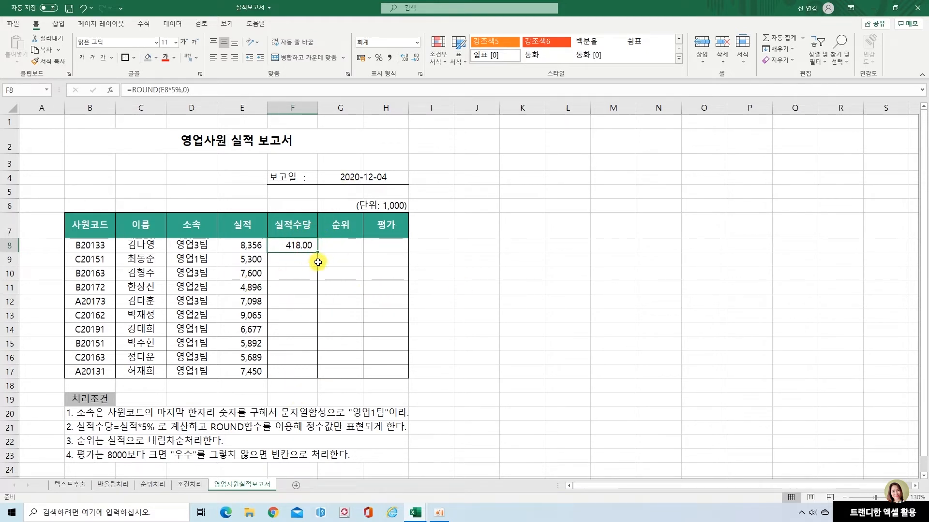
left_click_drag(318, 252, 314, 373)
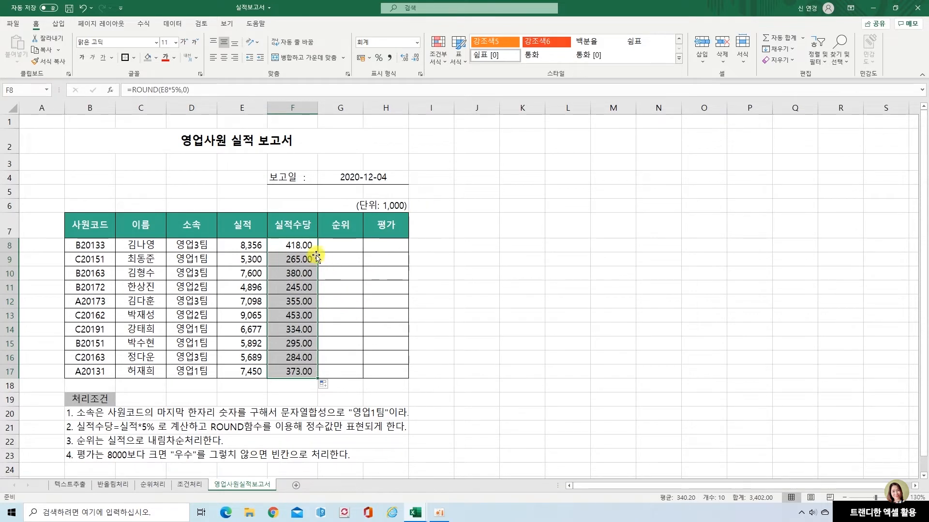
left_click(415, 57)
left_click(415, 57)
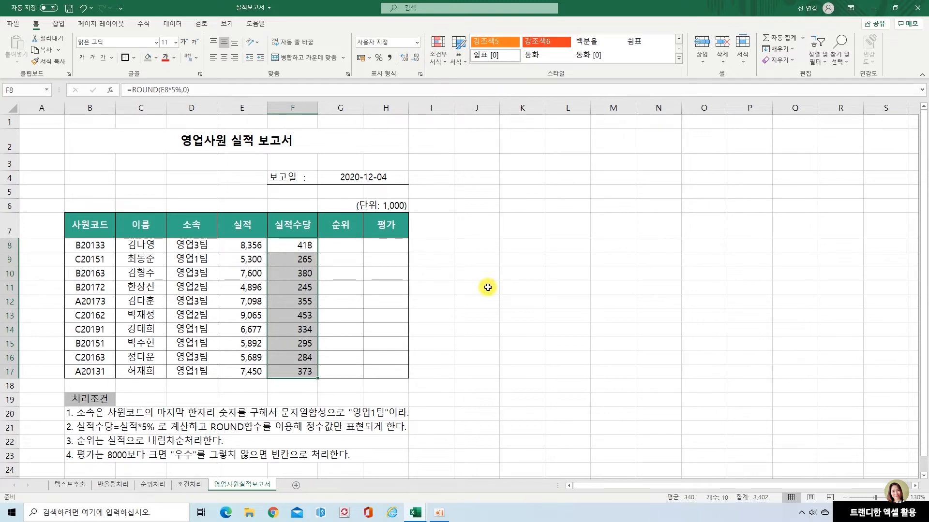
Step: Review the 실적 values in E8 to E17 as the basis for the 순위 column
key("Right")
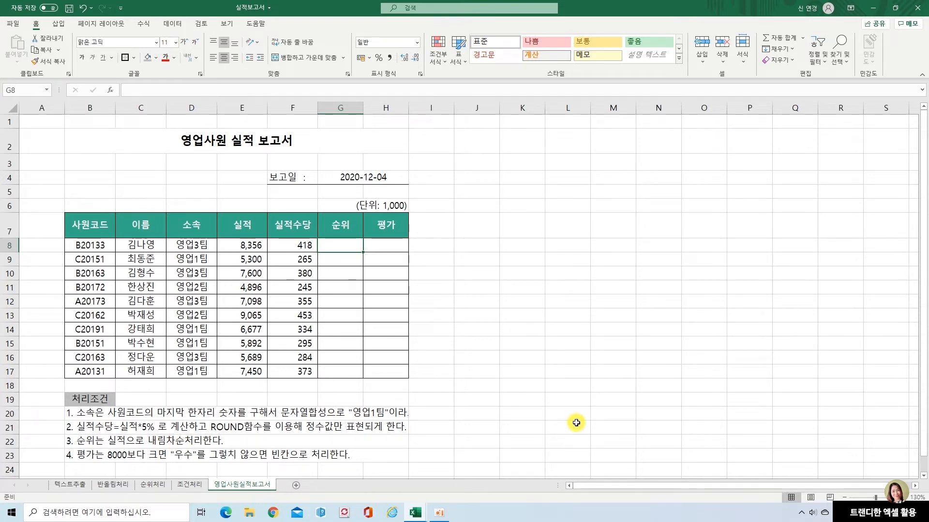
left_click_drag(252, 248, 253, 370)
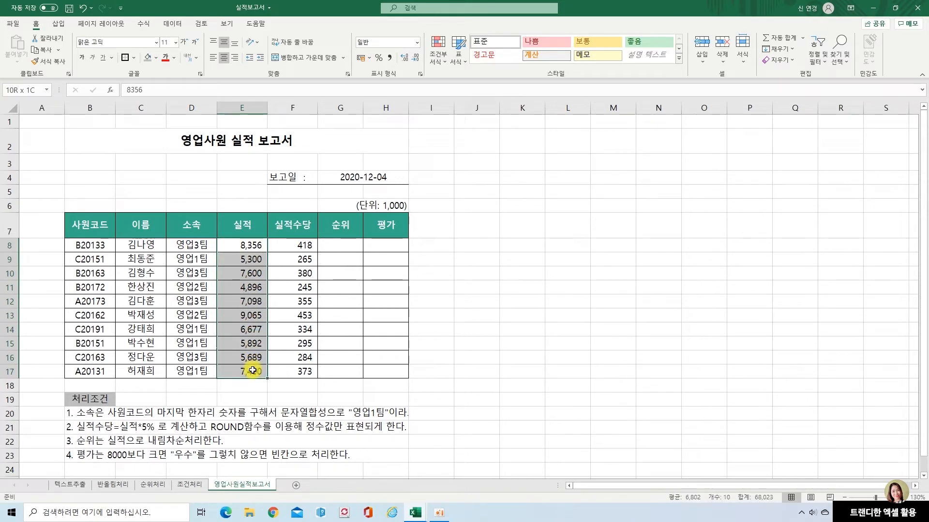
left_click_drag(253, 370, 253, 371)
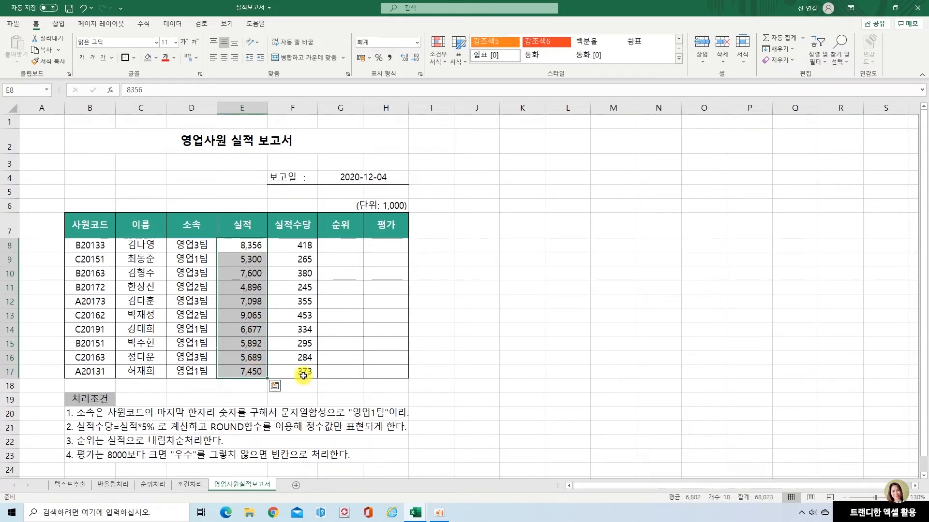
left_click(508, 384)
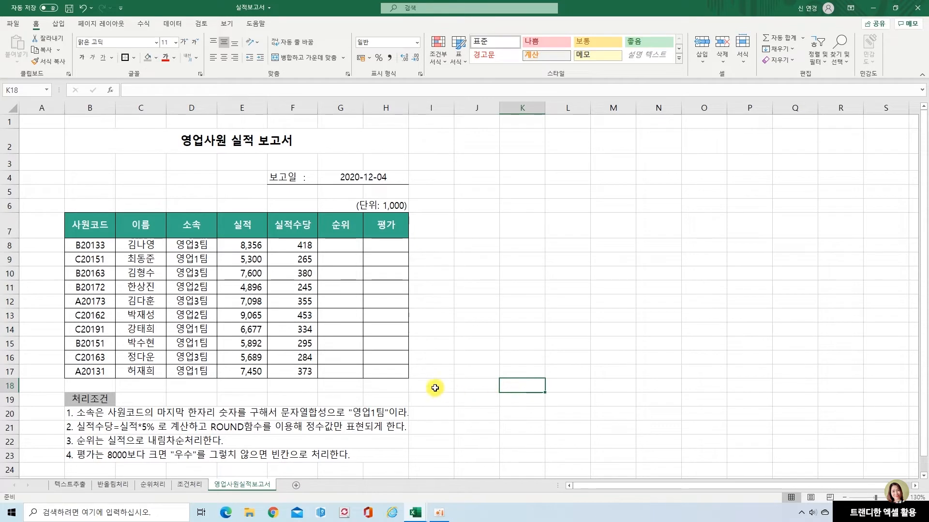
Step: Define the name 실적 for the sales figures in E8 to E17
left_click_drag(244, 239, 235, 369)
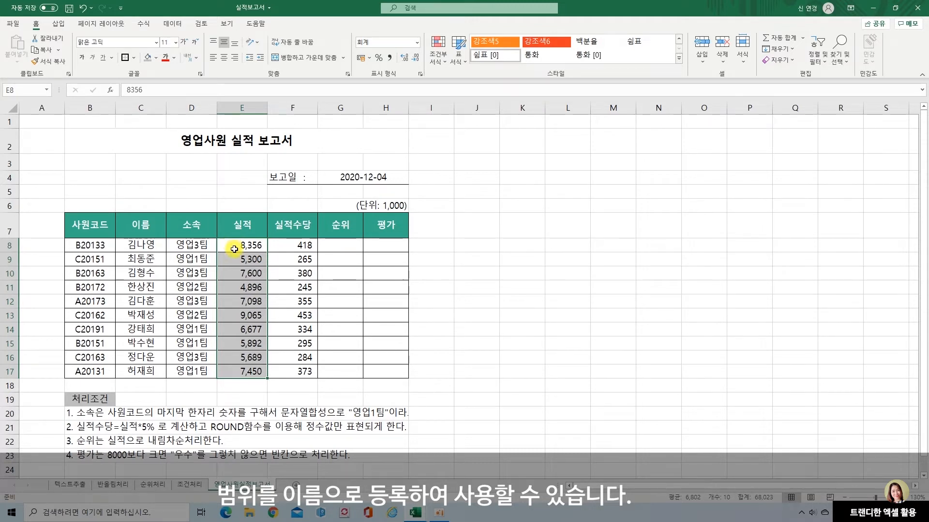
left_click_drag(232, 244, 244, 372)
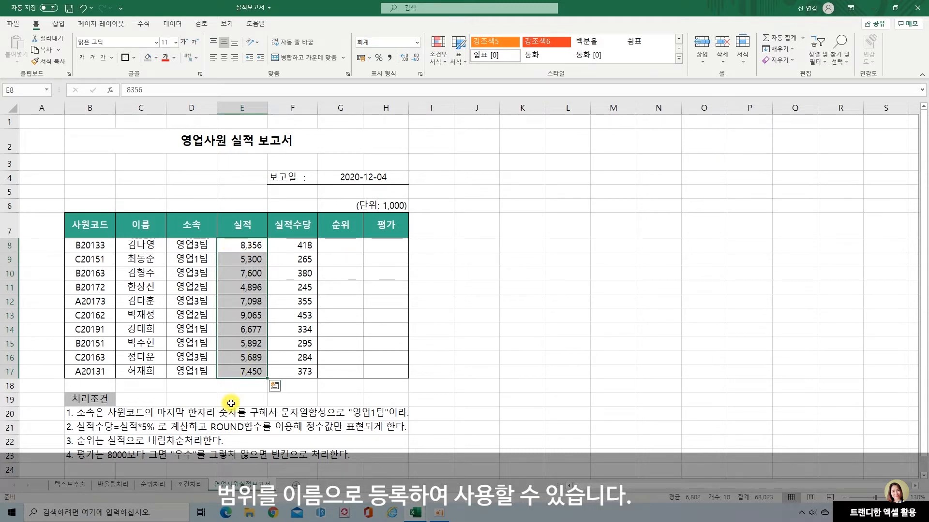
left_click(462, 302)
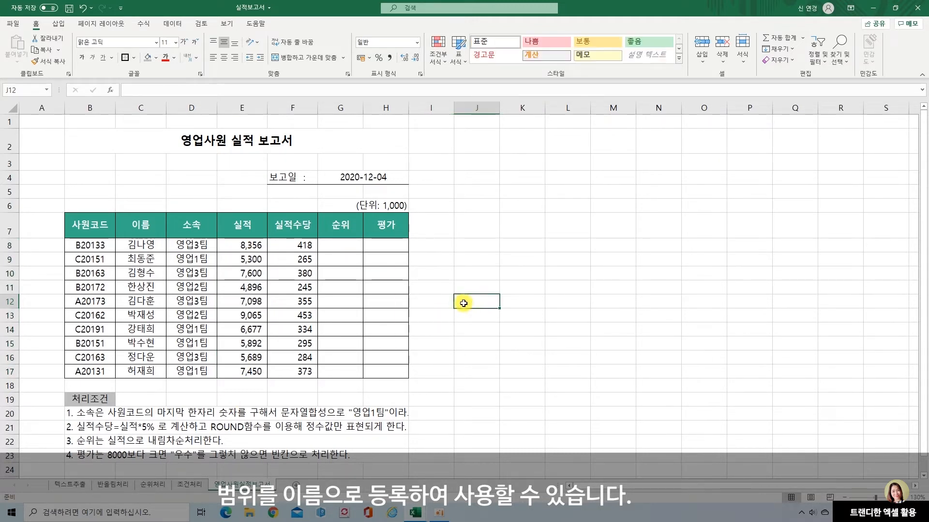
left_click(243, 248)
left_click_drag(243, 247, 241, 369)
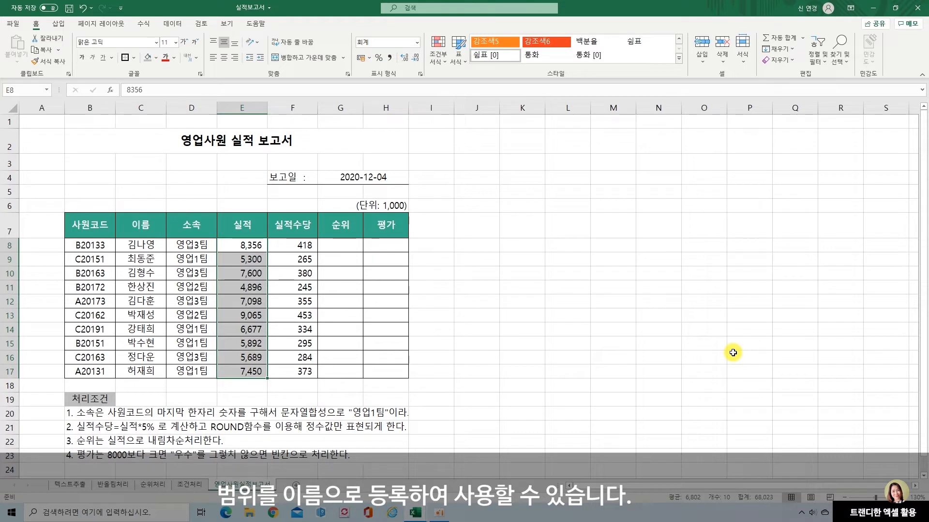
left_click(42, 91)
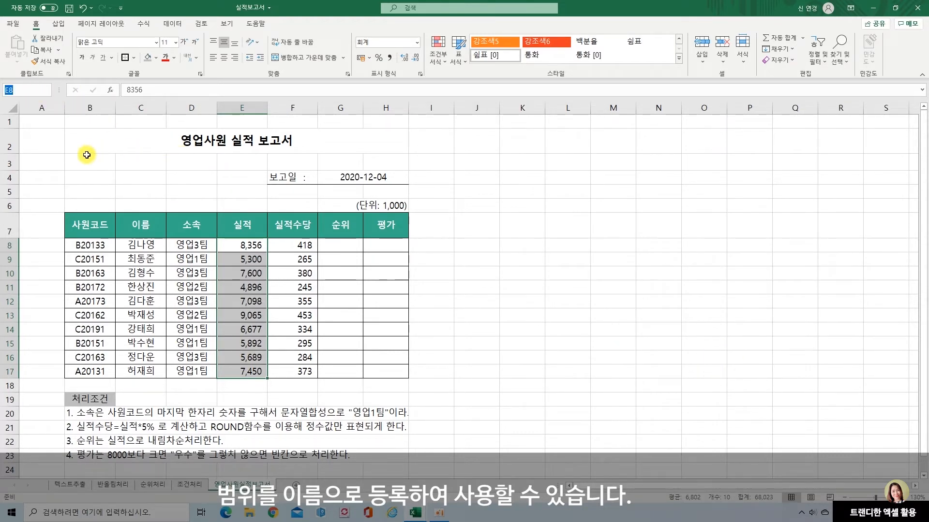
key("BackSpace")
key("Escape")
type("실적")
key("Return")
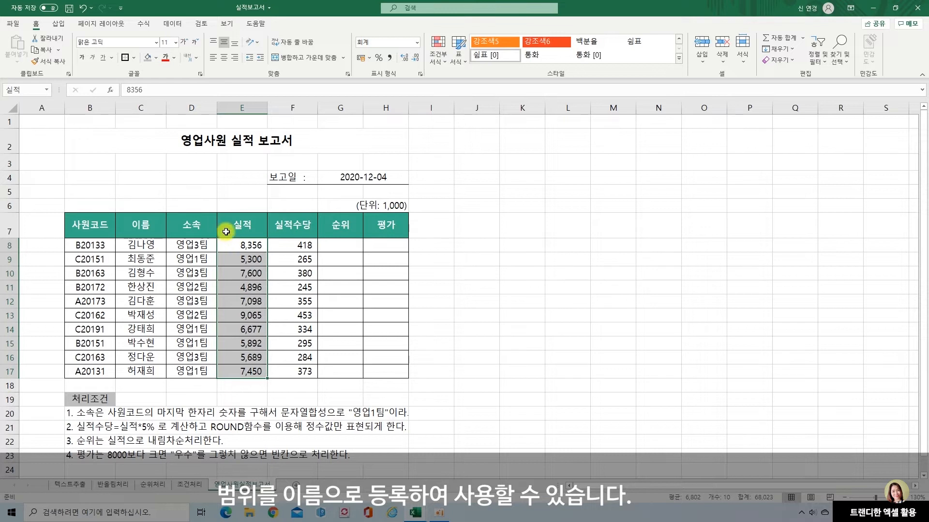
Step: Recall the named range 실적 to check that it covers the sales figures in E8 to E17
left_click(535, 319)
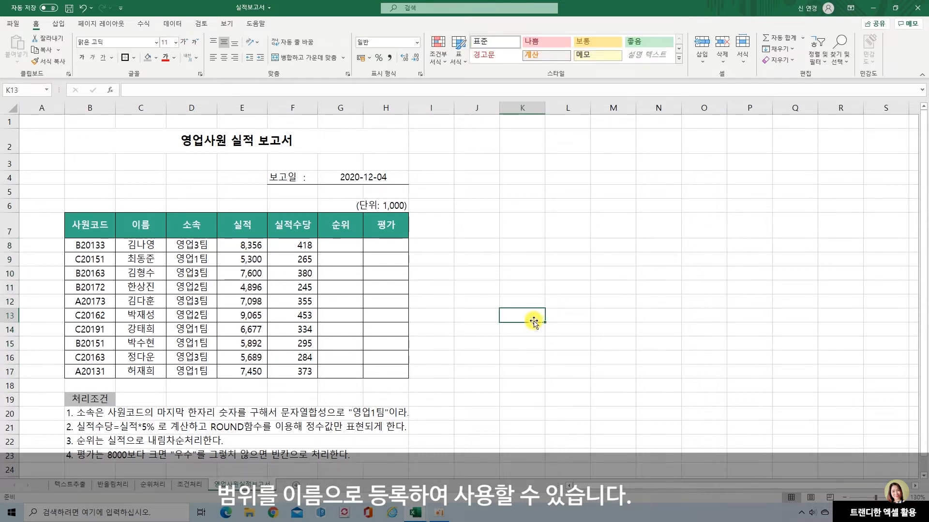
left_click(47, 90)
left_click(30, 101)
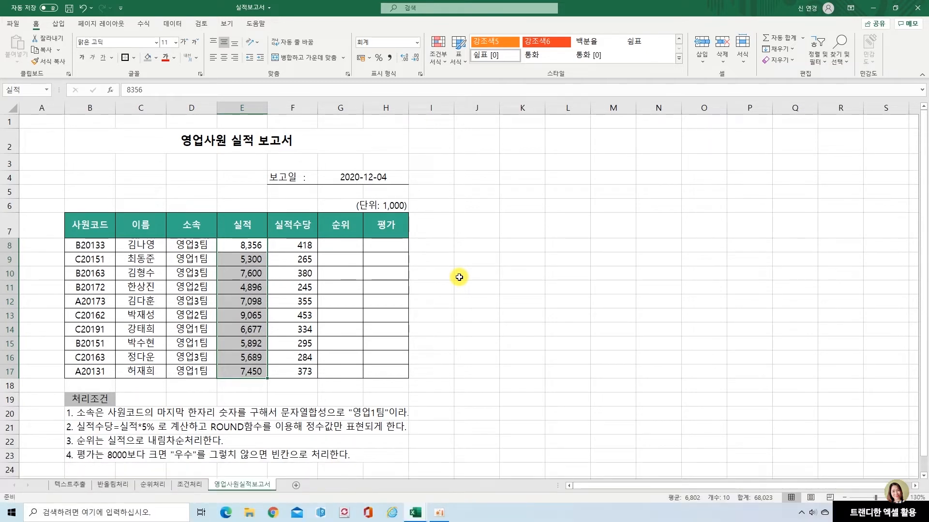
left_click_drag(251, 245, 264, 371)
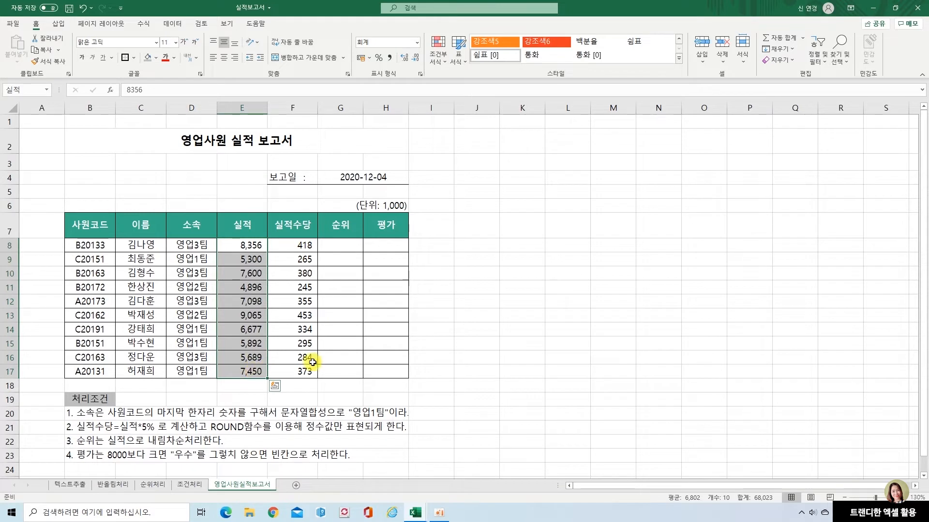
left_click(466, 327)
Step: Start a RANK function in G8 with its arguments dialog and set Number to E8
left_click(342, 245)
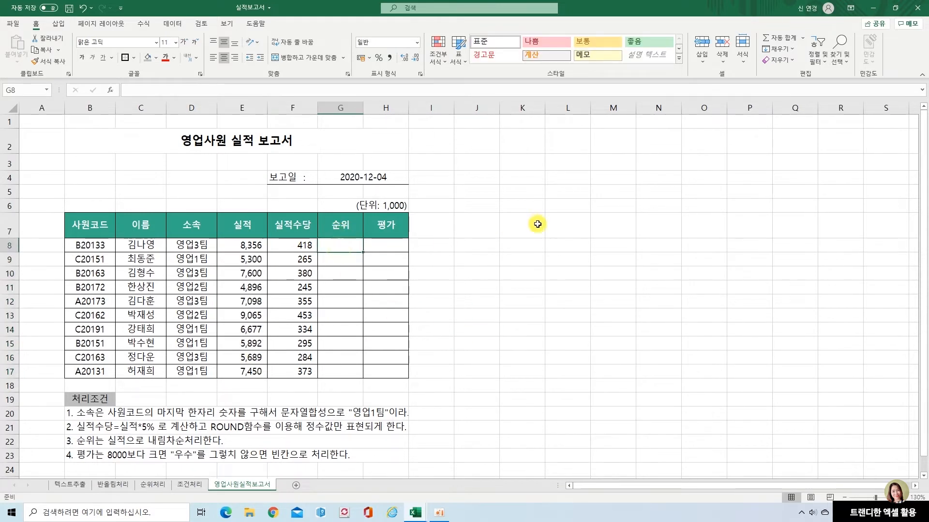
type("=")
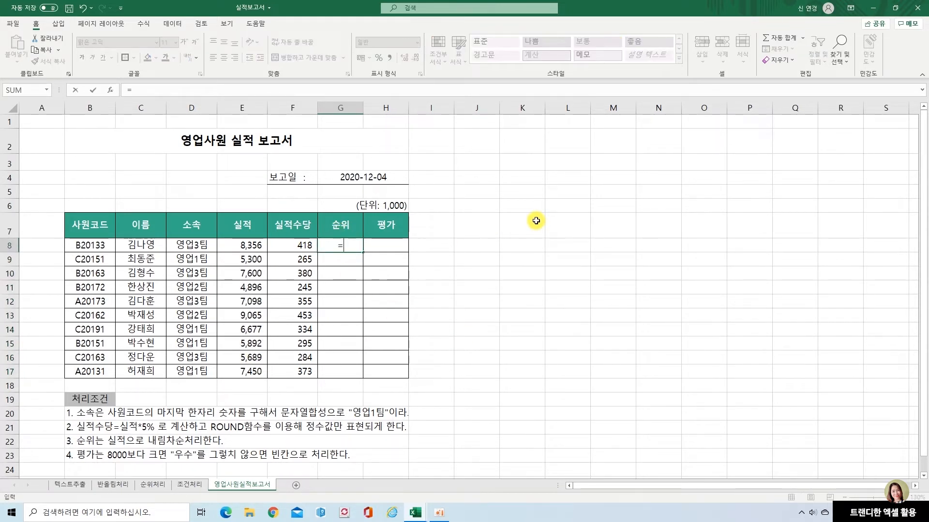
type("RA")
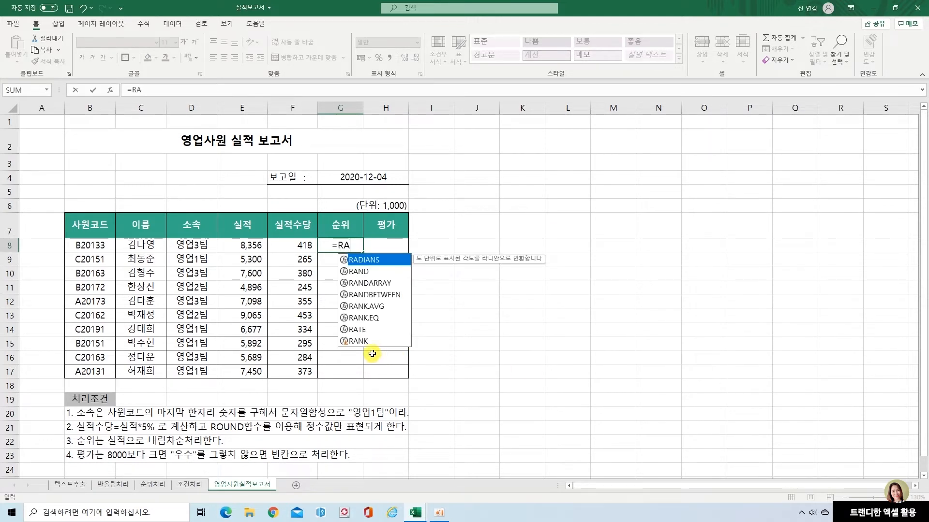
double_click(358, 341)
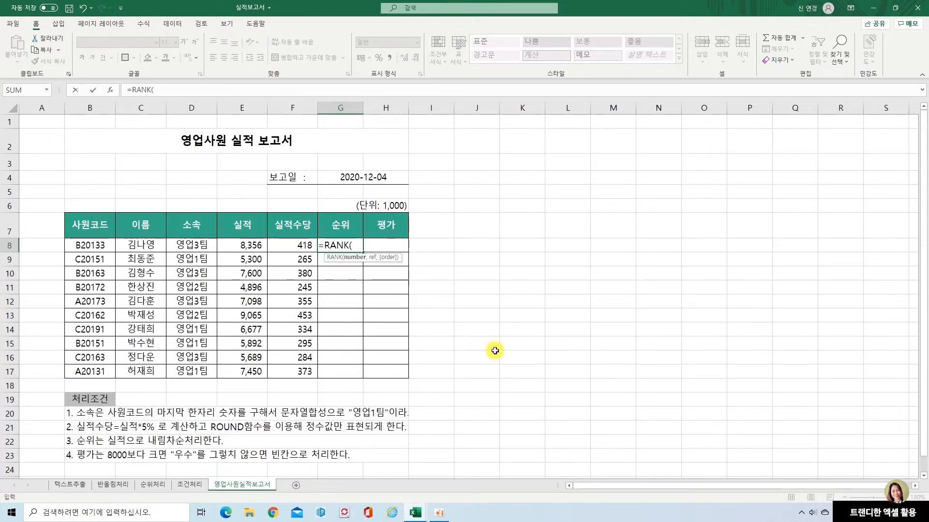
left_click(111, 91)
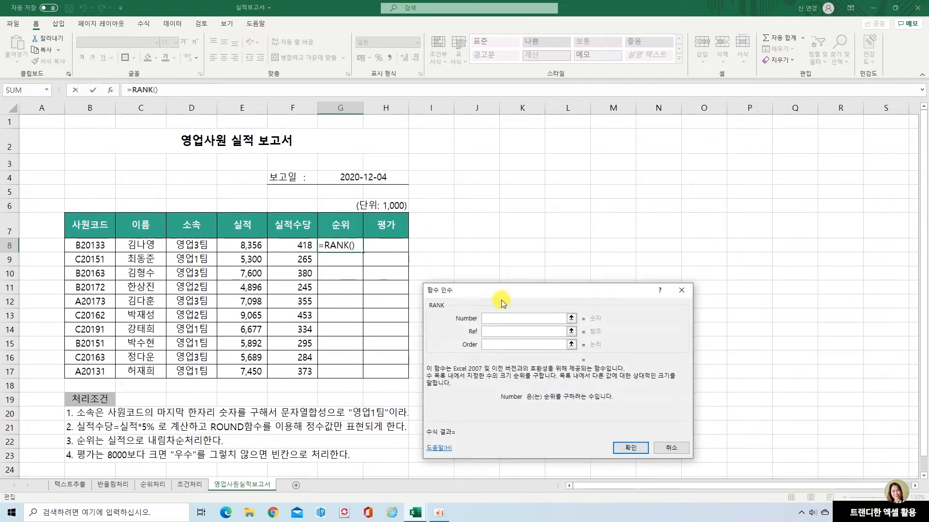
left_click_drag(500, 296, 493, 157)
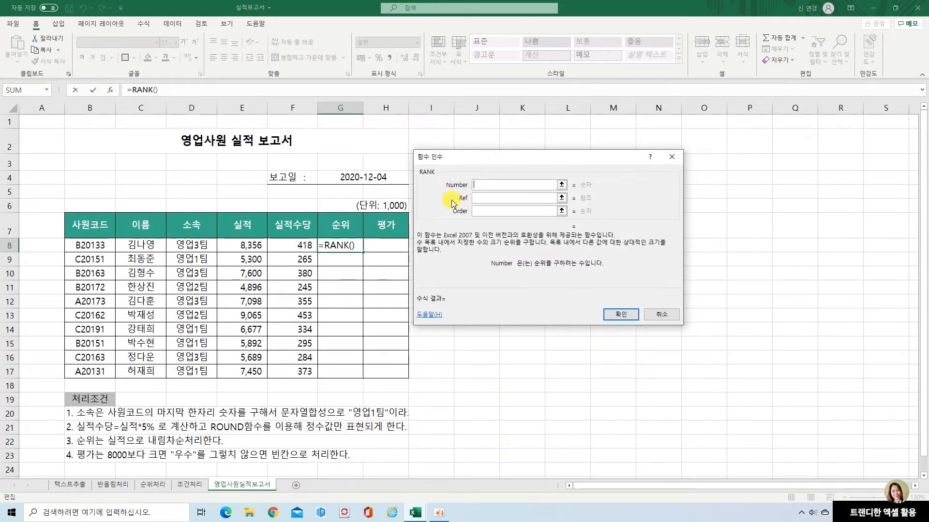
left_click(249, 244)
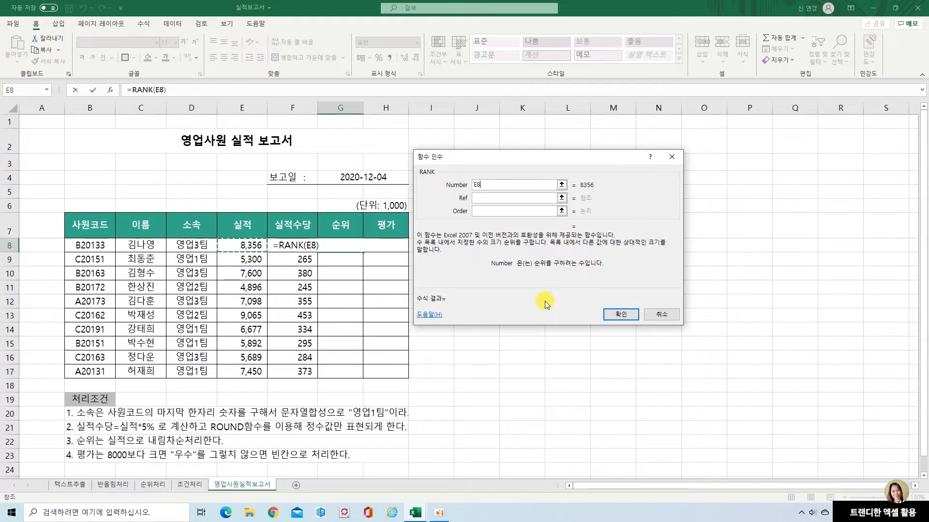
Step: Complete the G8 rank formula with Ref 실적 and Order 0, and fill it down to G17
left_click(492, 197)
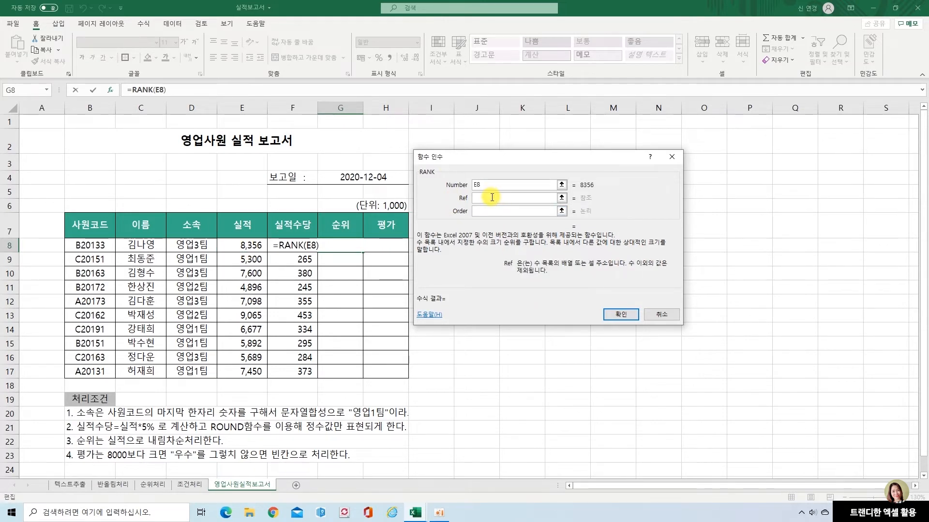
type("TL")
key("BackSpace")
key("BackSpace")
type("실적")
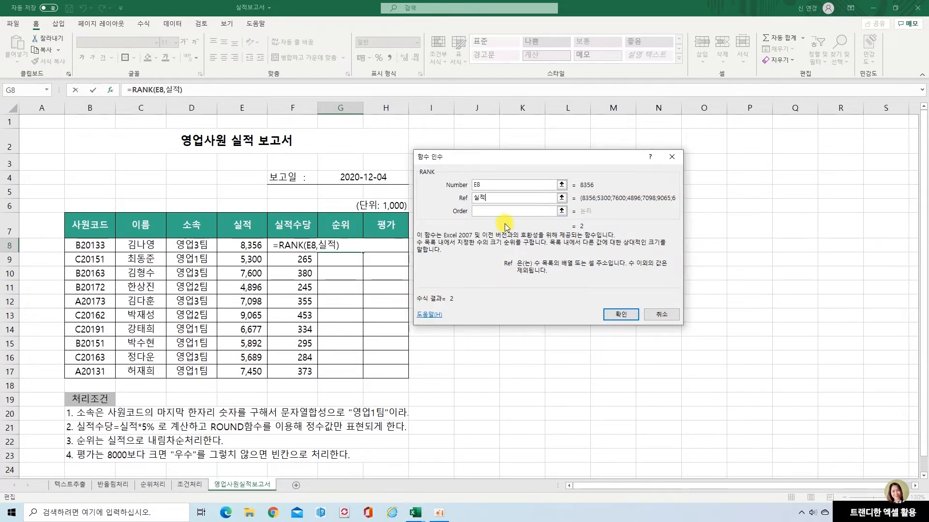
left_click(493, 211)
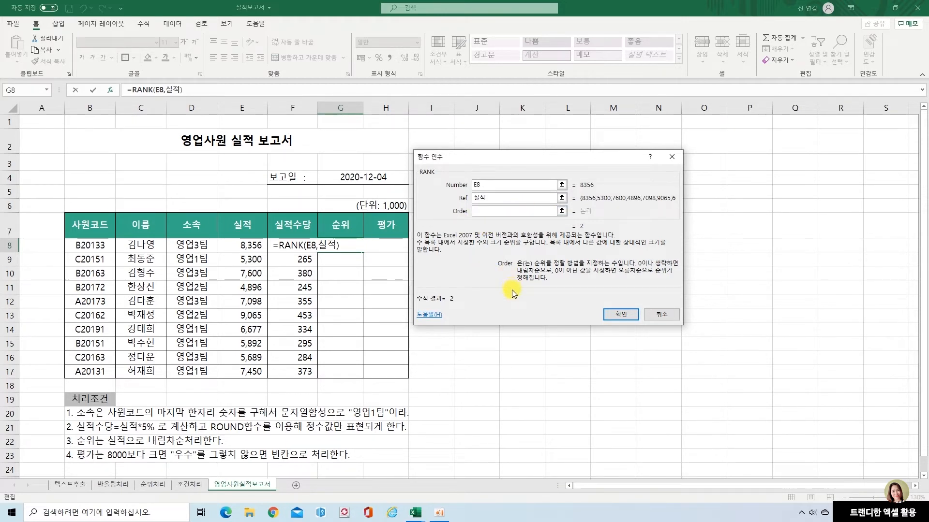
type("0")
left_click(633, 316)
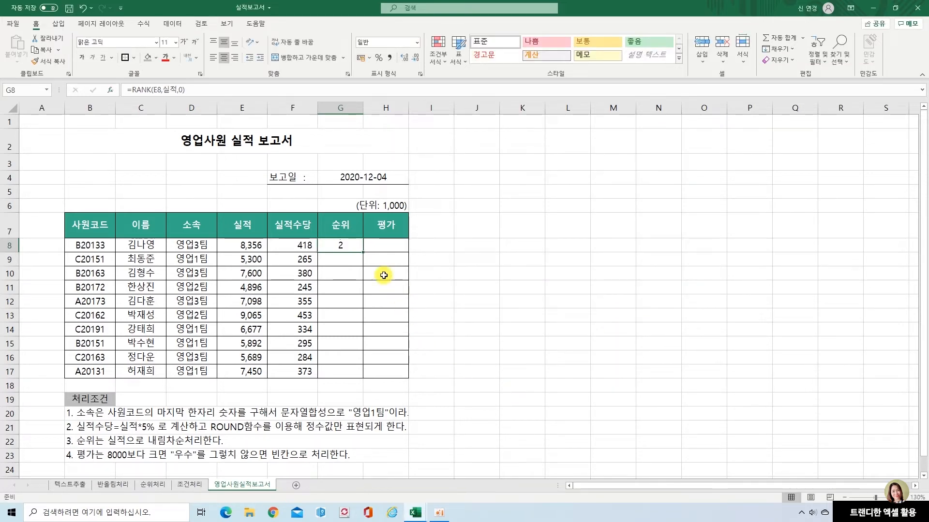
left_click_drag(362, 261, 361, 377)
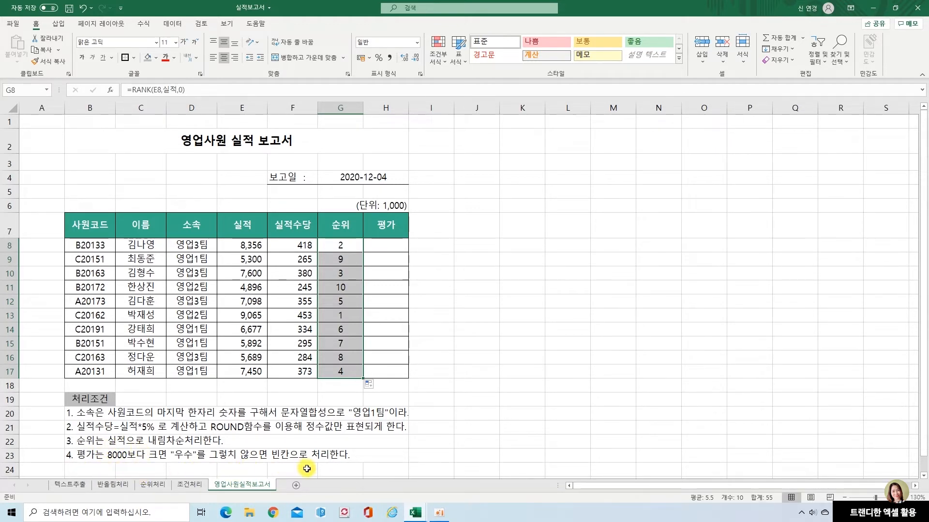
Step: Start an IF function in H8 with its arguments dialog and set the logical test to E8>=8000
left_click(401, 246)
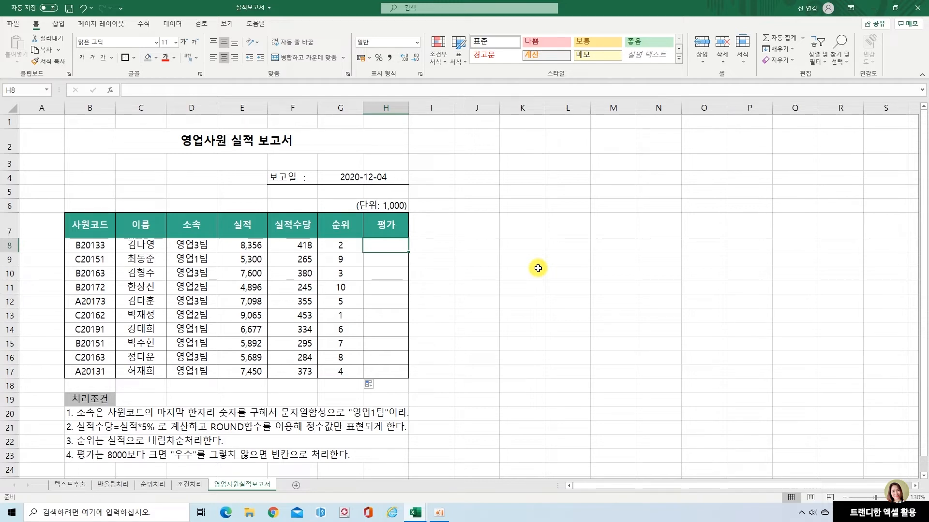
type("=")
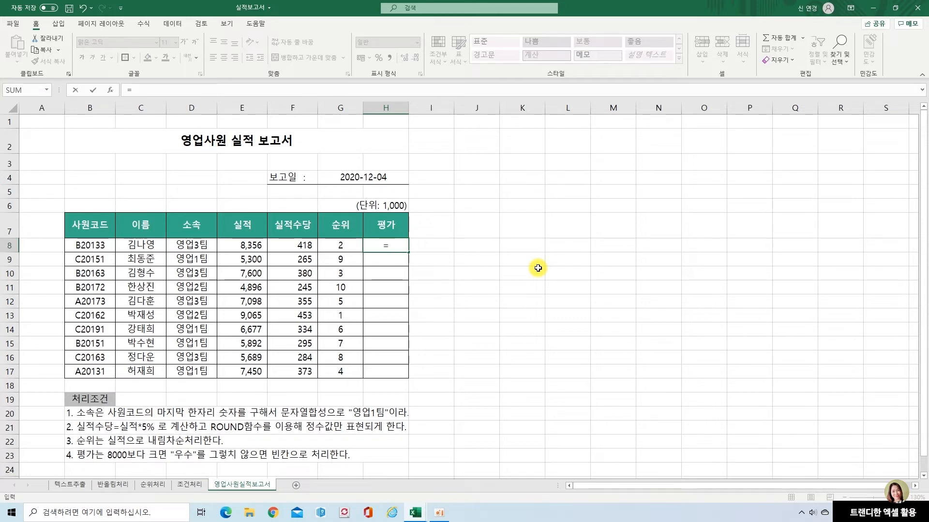
type("IF")
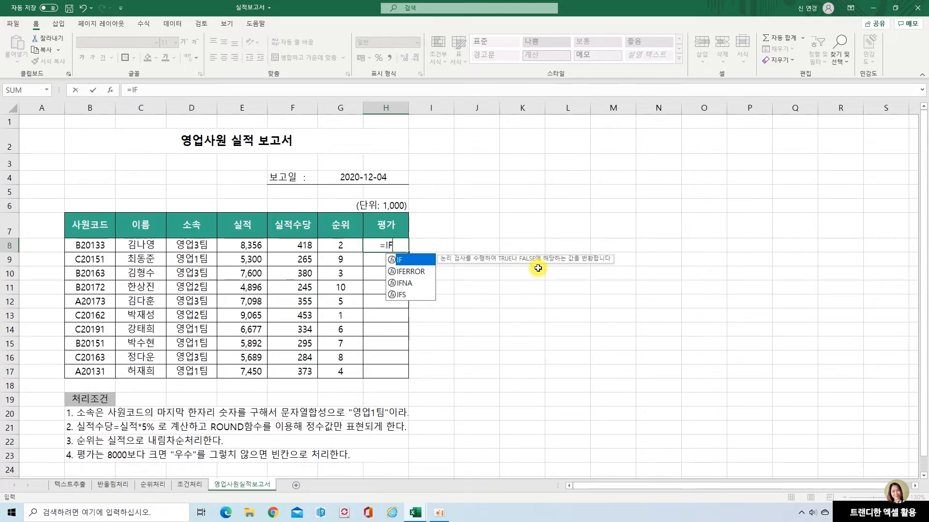
type("(")
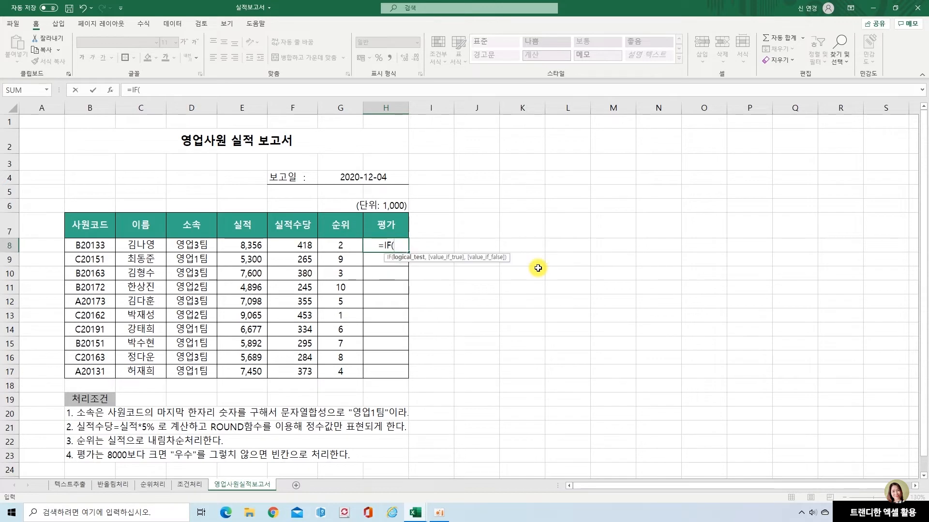
left_click(114, 94)
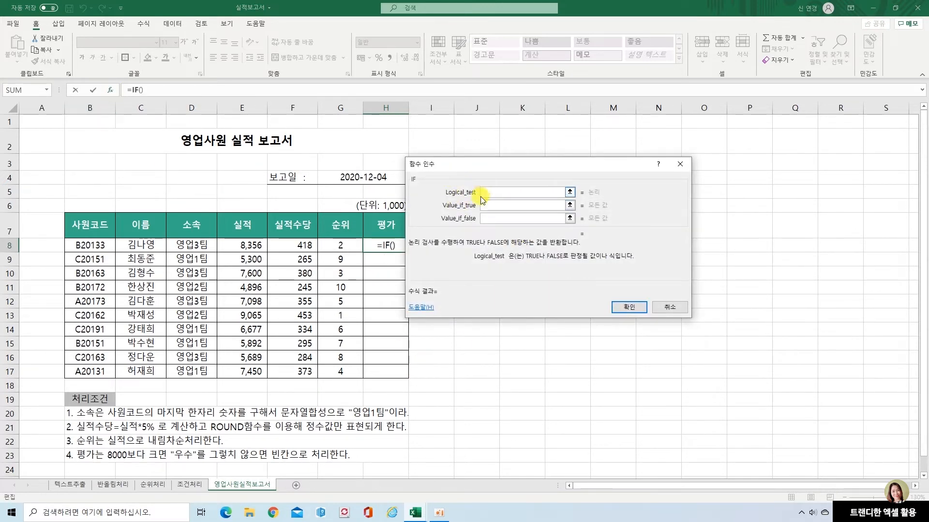
left_click(255, 246)
type(">")
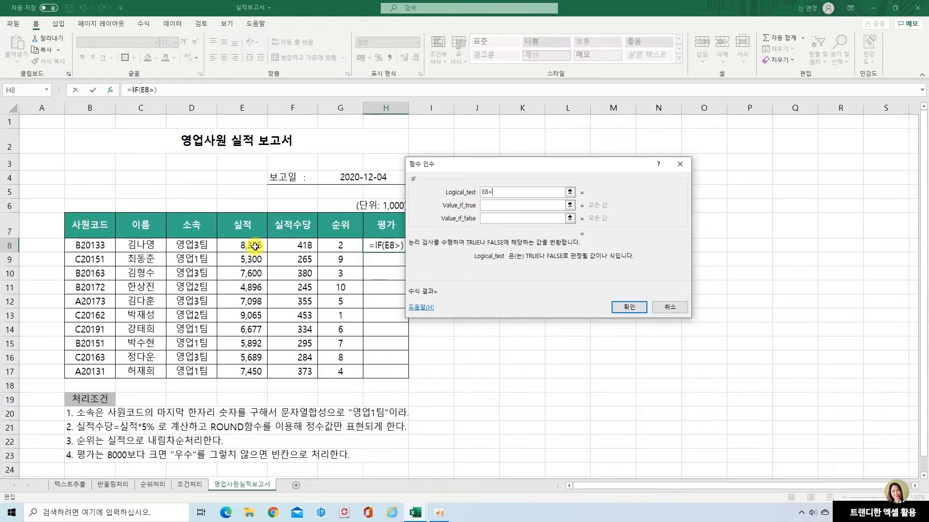
type("=8000")
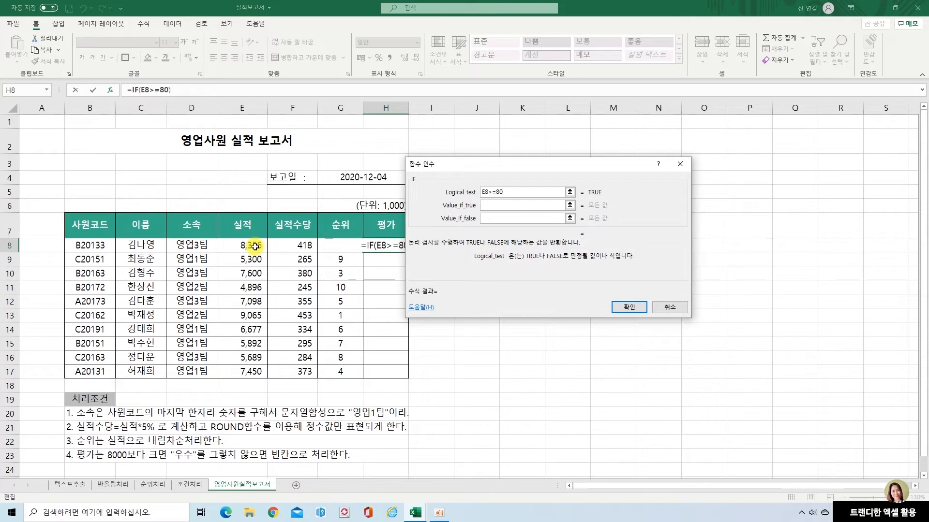
Step: Complete the H8 evaluation formula to return "우수" when true and an empty string "" when false
left_click(494, 205)
type("우수")
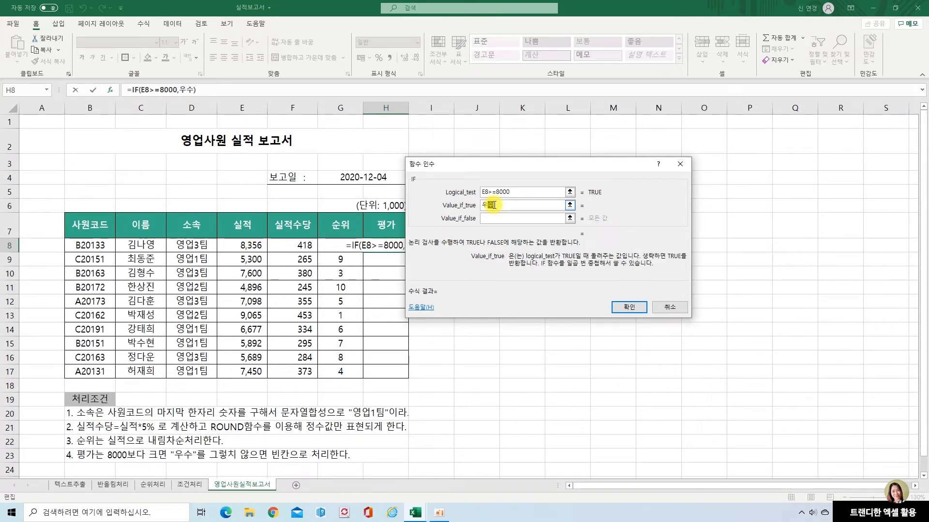
left_click(497, 221)
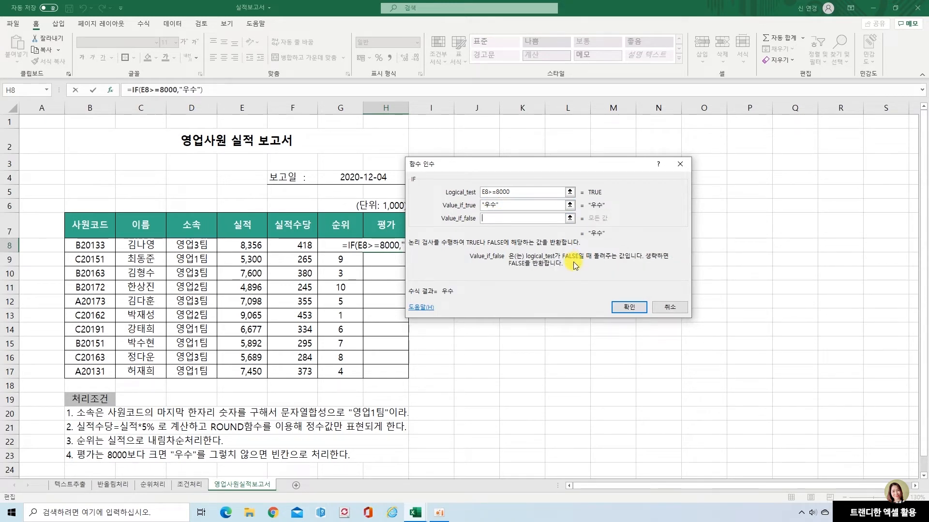
type("\"\"")
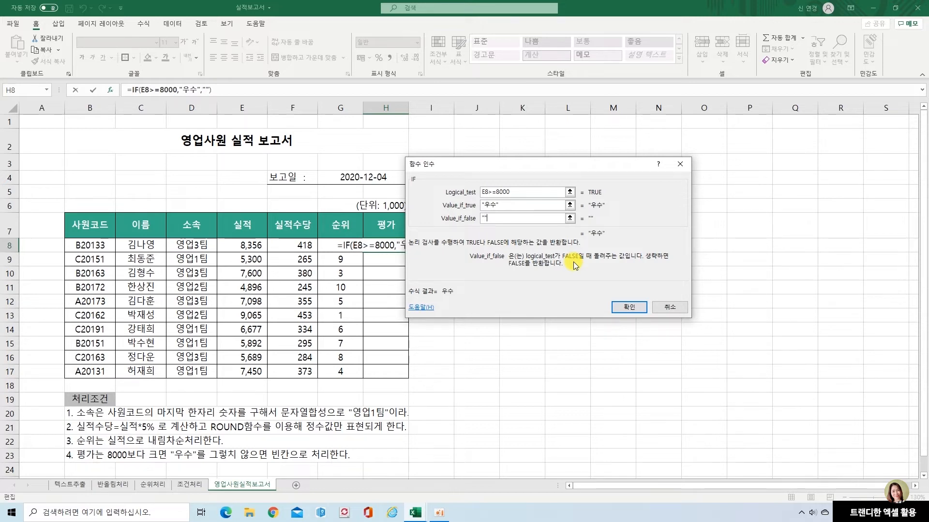
left_click(630, 309)
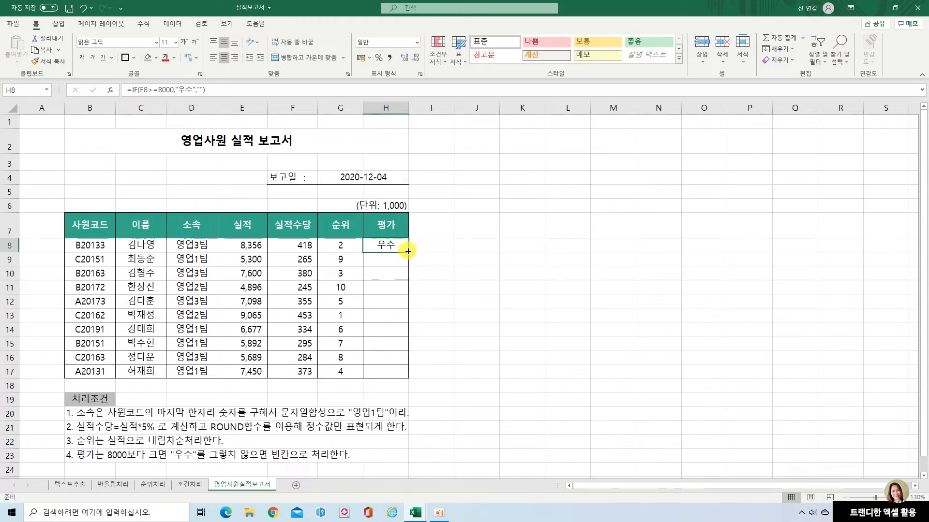
Step: Fill the evaluation formula from H8 down to H17 and check the 우수 rows against their 실적 values
left_click_drag(408, 252, 407, 379)
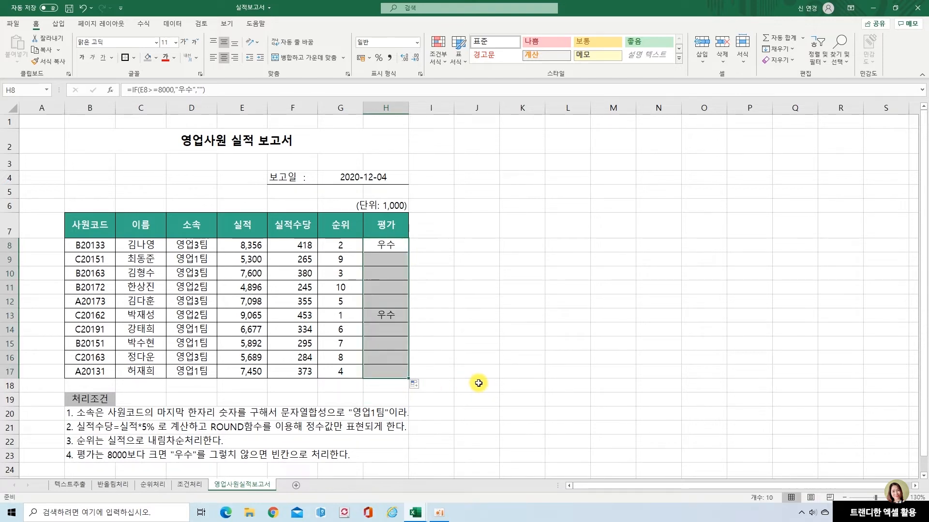
left_click(476, 374)
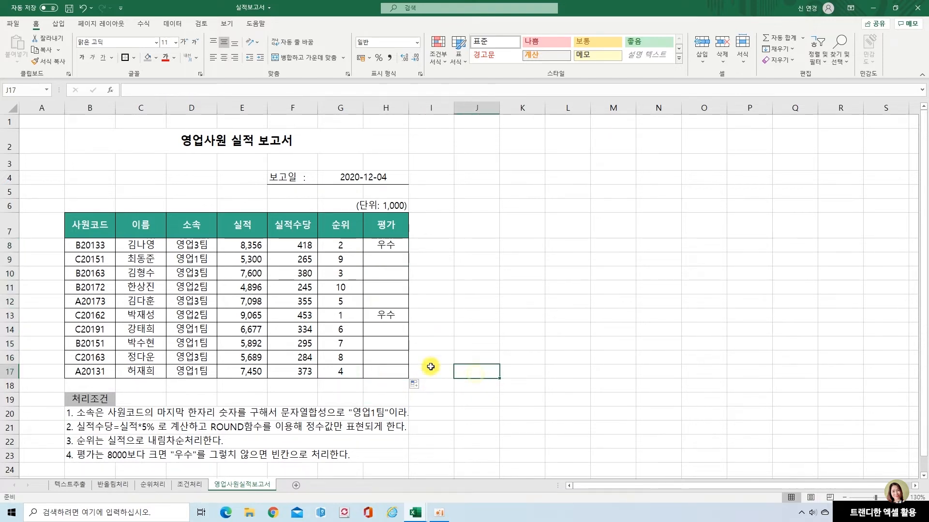
left_click(247, 318)
left_click(247, 247)
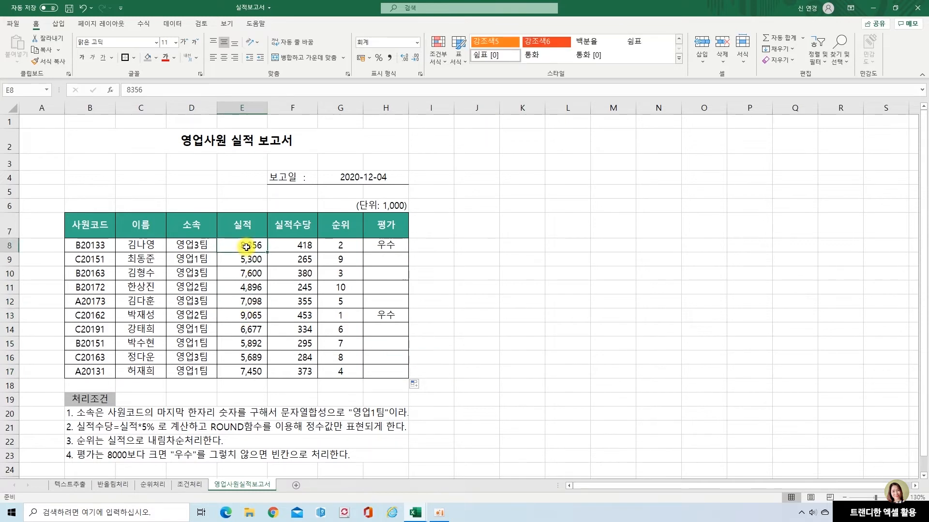
Step: Check the evaluation formula's results in cells H9 through H12
left_click(385, 259)
left_click(385, 273)
left_click(385, 287)
left_click(386, 301)
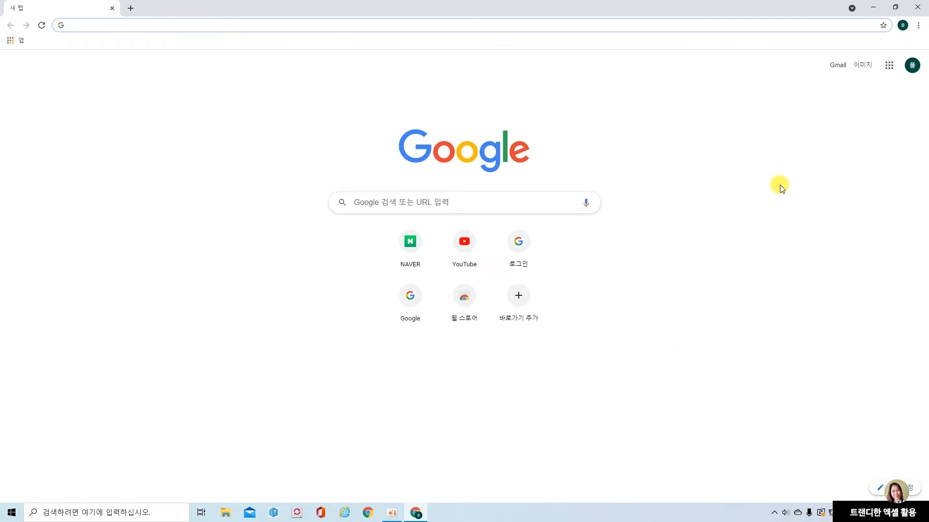
Step: Switch to Google Drive in Chrome, upload 실적보고서.xlsx from the 11주차 folder to 내 드라이브, and dismiss the notifications
left_click(890, 67)
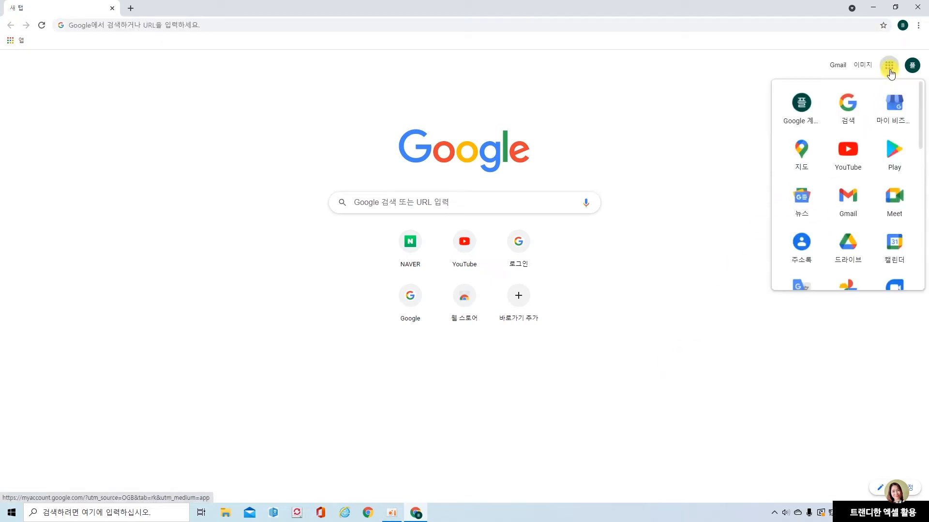
left_click(847, 243)
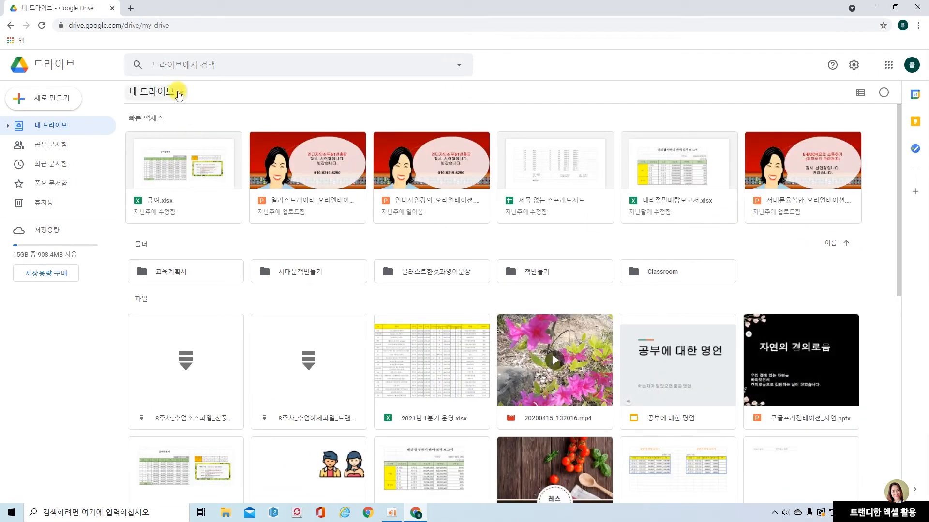
left_click(179, 93)
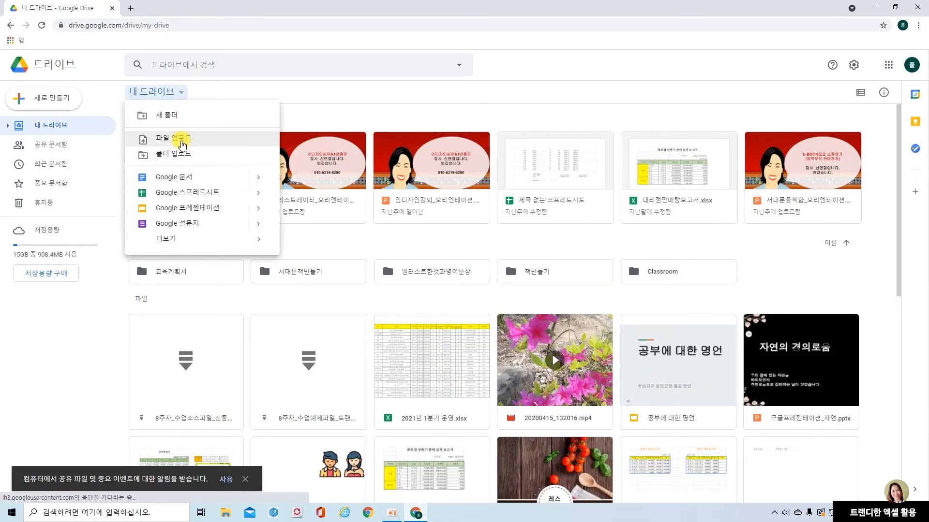
left_click(182, 139)
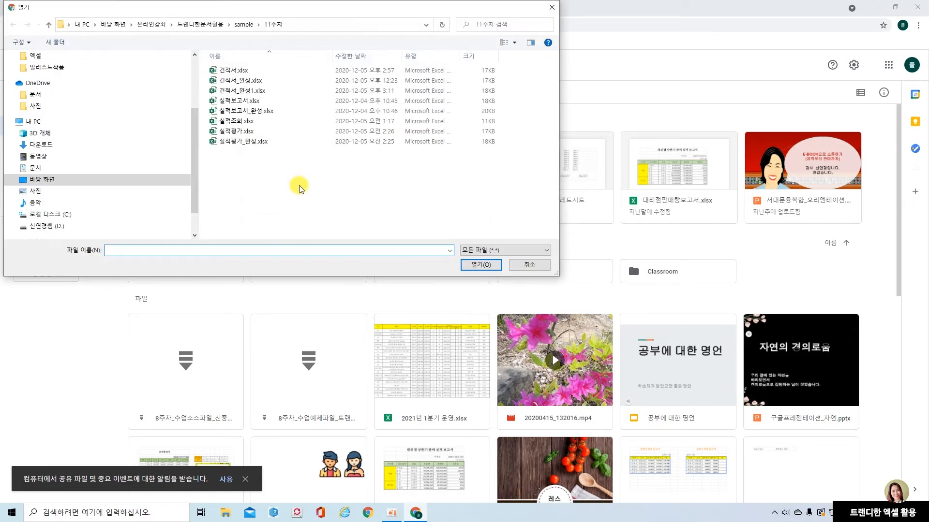
left_click(234, 103)
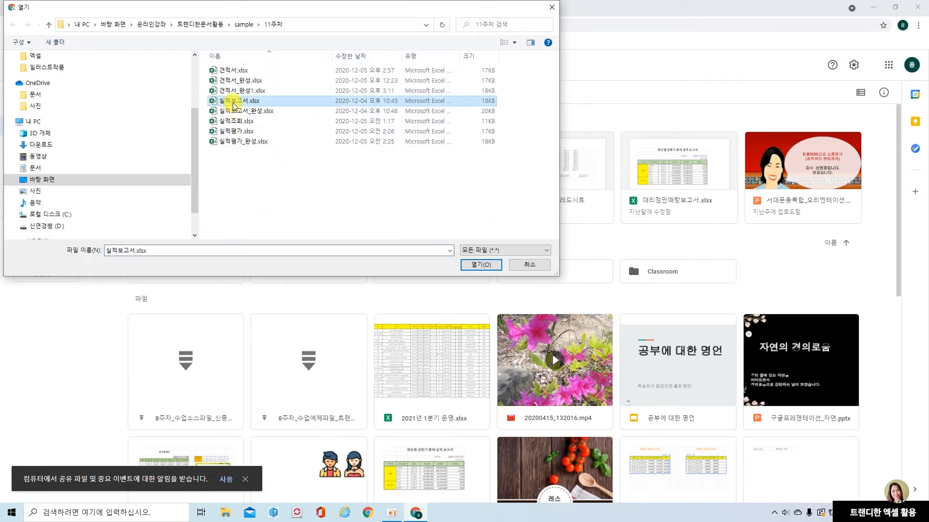
left_click(481, 266)
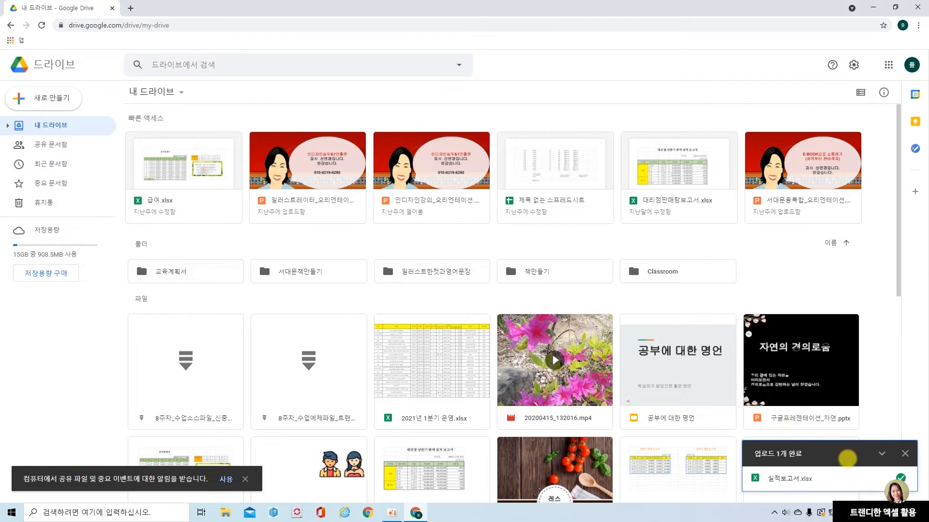
left_click(905, 454)
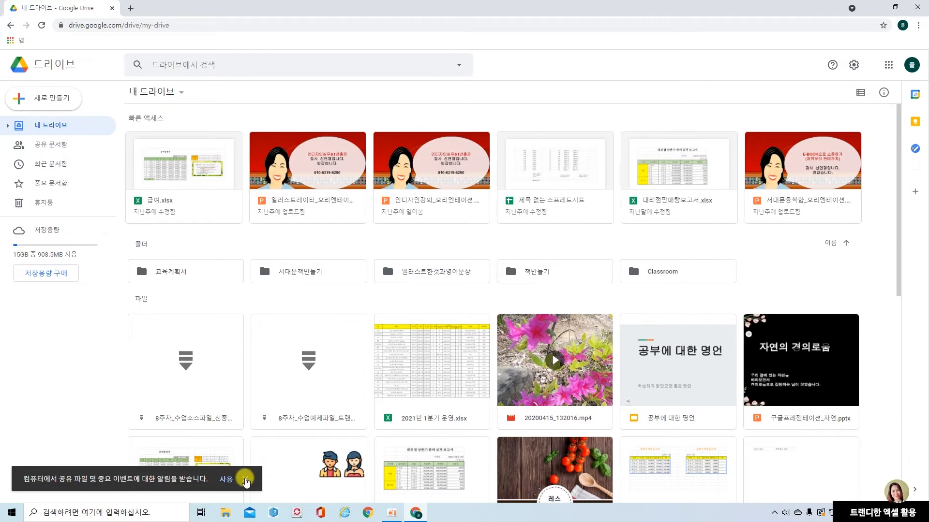
left_click(245, 479)
Step: Find the uploaded 실적보고서.xlsx among the Drive files and open it in Google Sheets
scroll(766, 441, "down", 2)
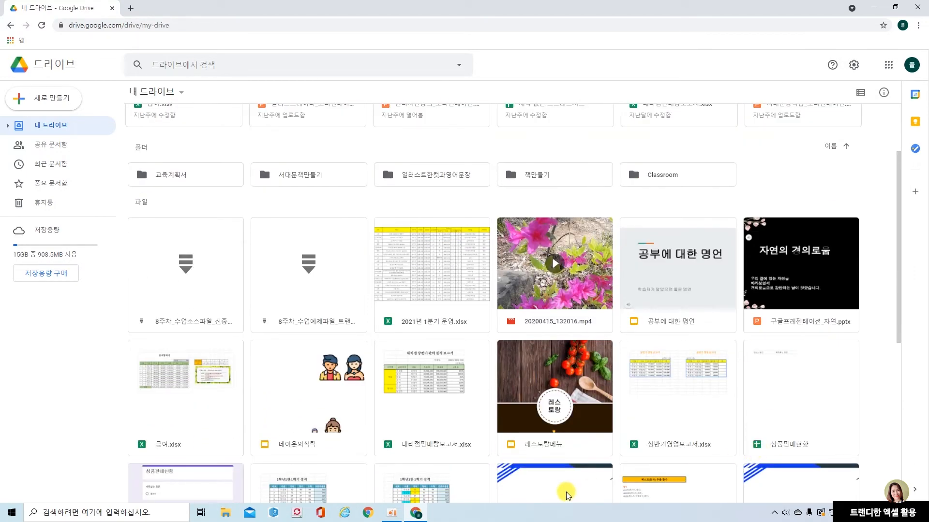
scroll(567, 495, "down", 3)
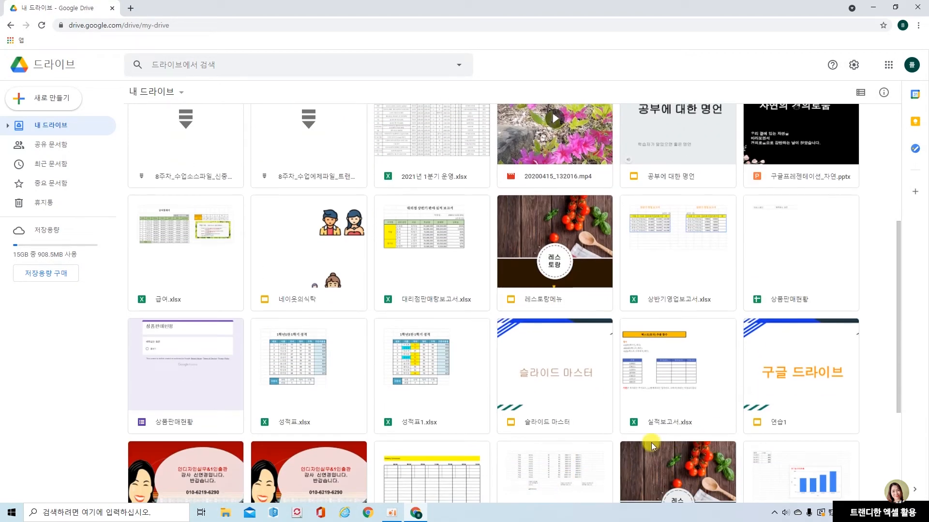
left_click_drag(623, 320, 707, 426)
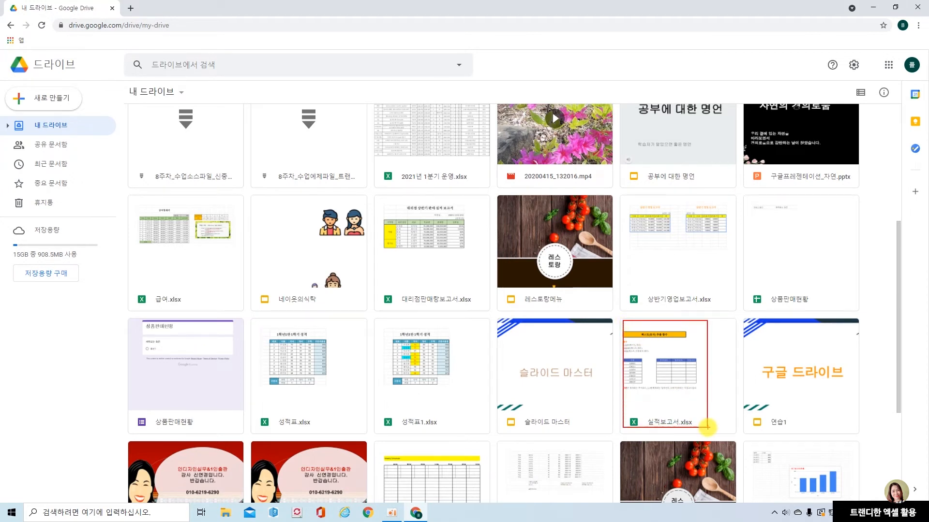
double_click(666, 406)
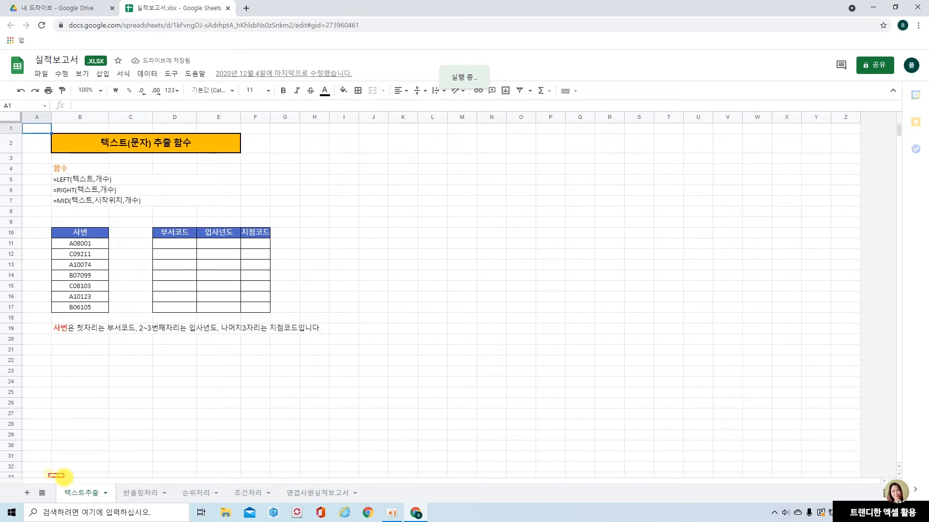
Step: Show the 영업사원실적보고서 sheet of the workbook
mouse_move(64, 478)
left_mouse_down()
mouse_move(348, 511)
mouse_move(382, 507)
left_mouse_up()
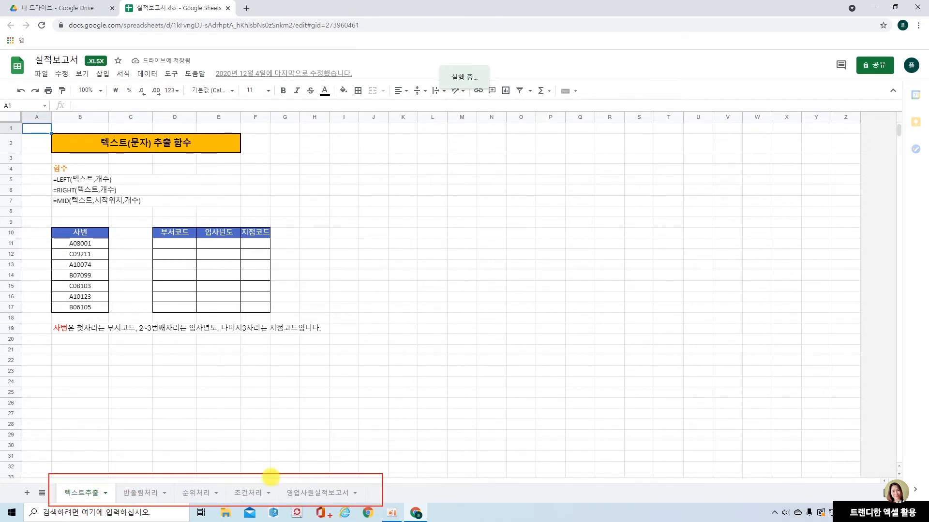
key("Escape")
left_click(334, 493)
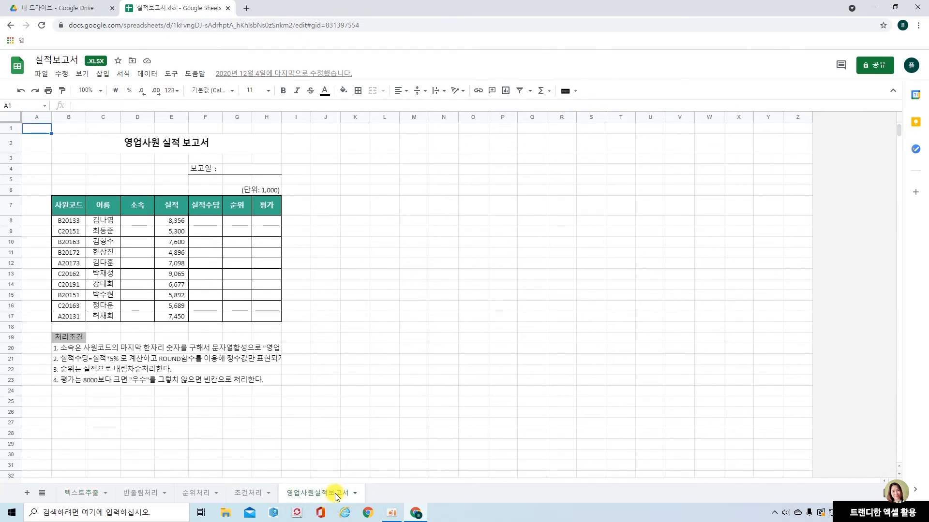
left_click_drag(278, 471, 365, 505)
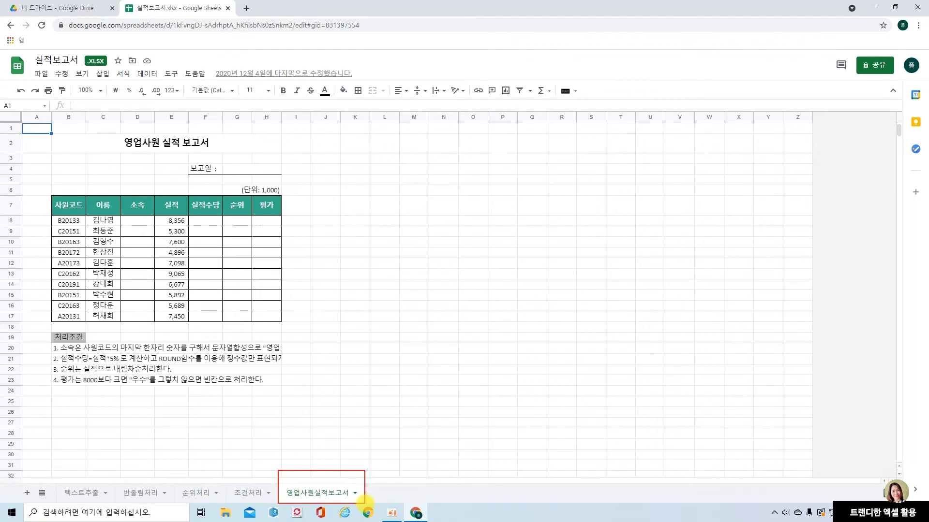
key("Escape")
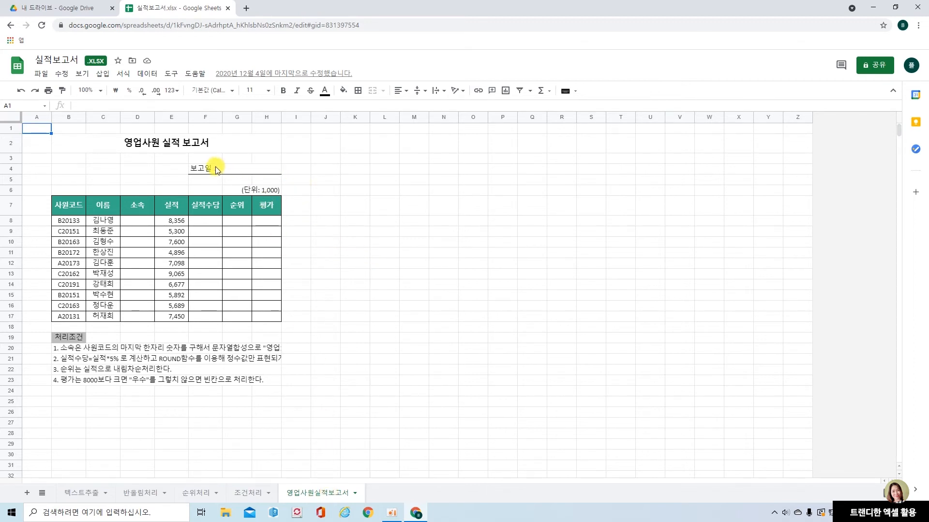
Step: Enter =today() in the merged cell G4:H4 beside 보고일 and check the resulting formula
left_click(238, 171)
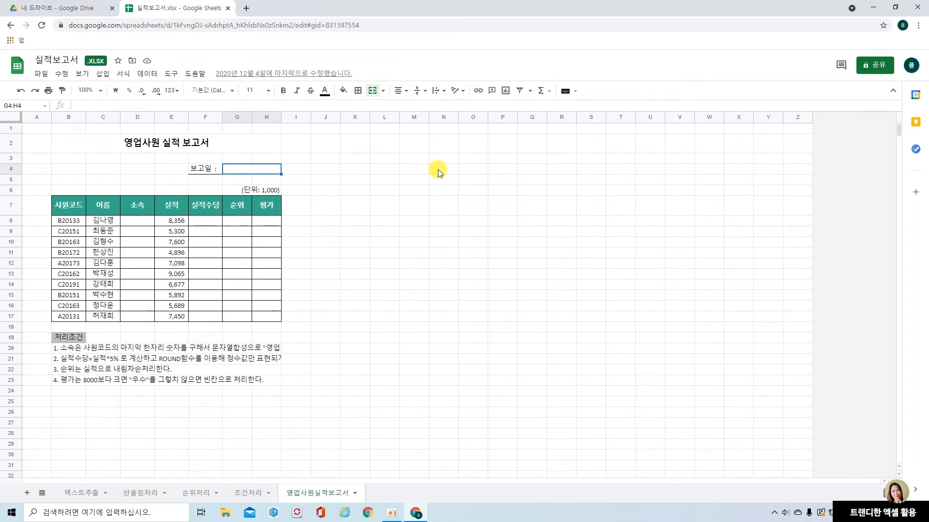
type("=today(")
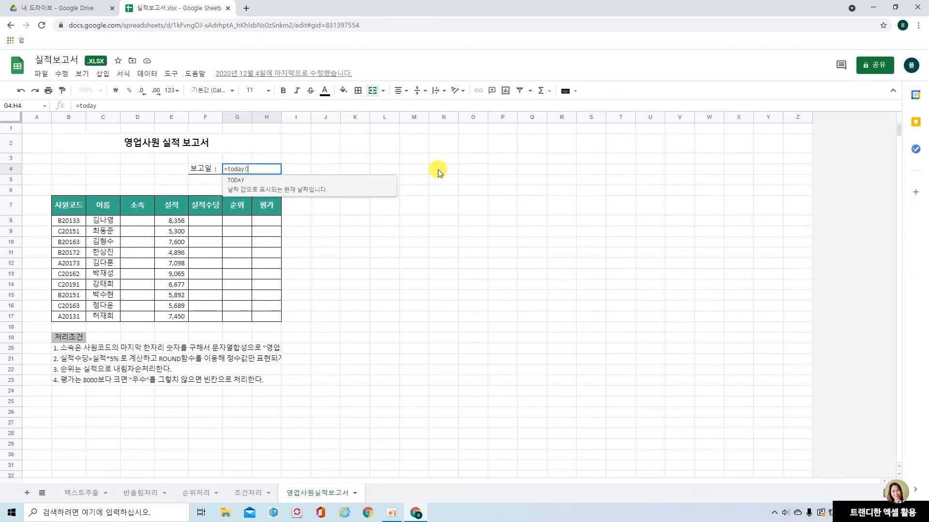
type(")")
key("Return")
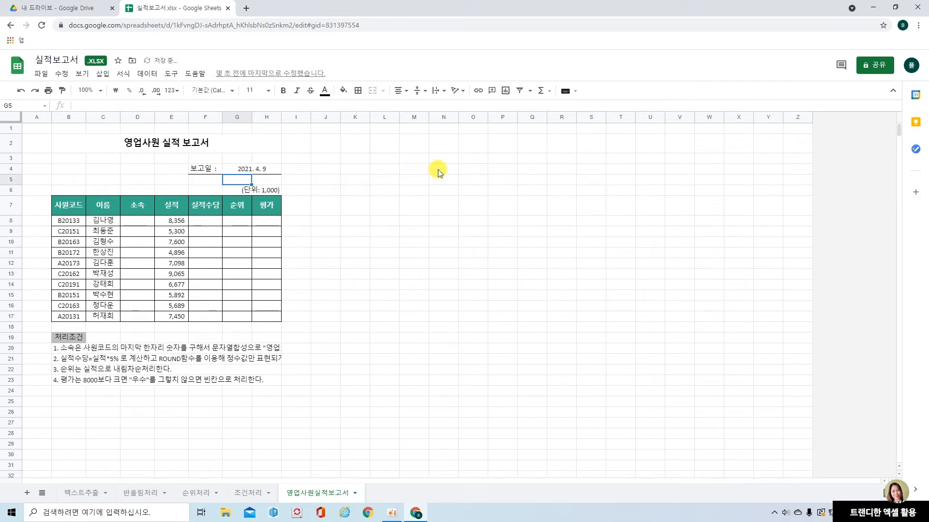
left_click(262, 169)
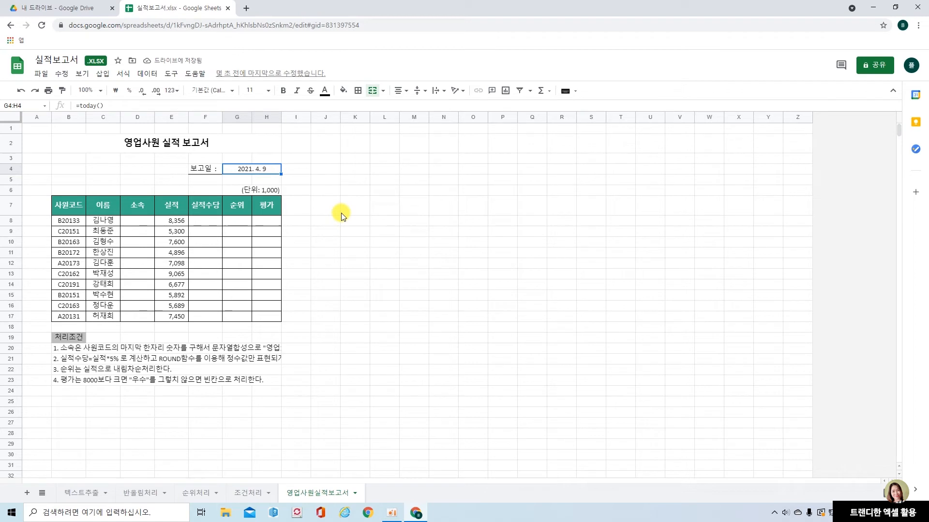
Step: Widen column H so more of the 처리조건 text fits within the table's width
left_click(142, 222)
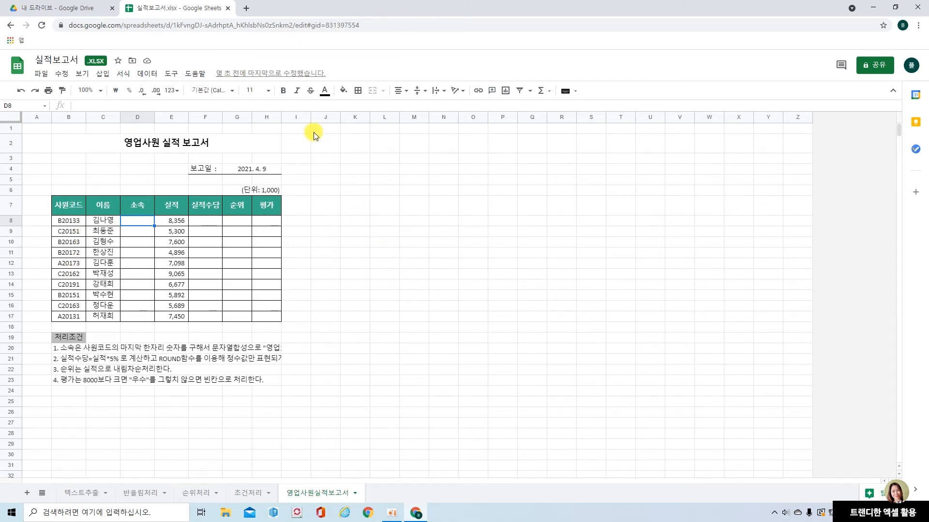
left_click_drag(282, 115, 301, 115)
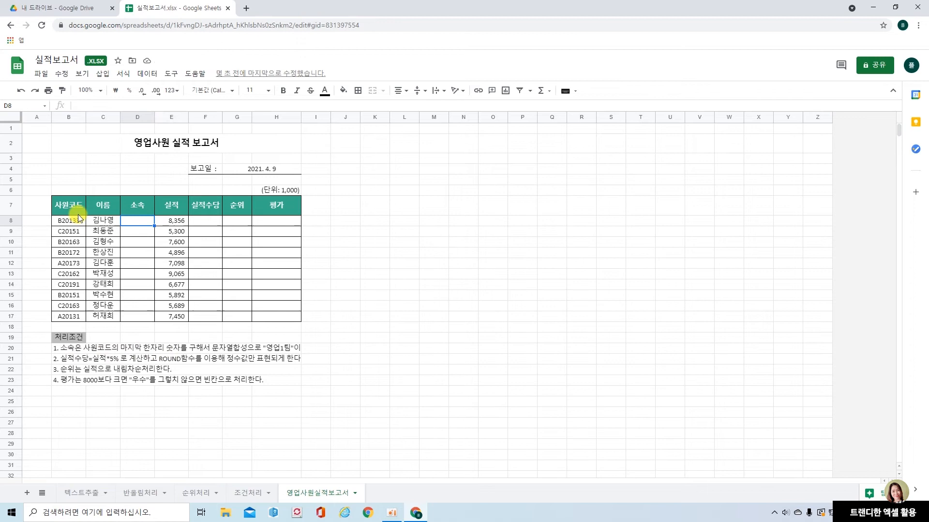
left_click_drag(76, 214, 81, 320)
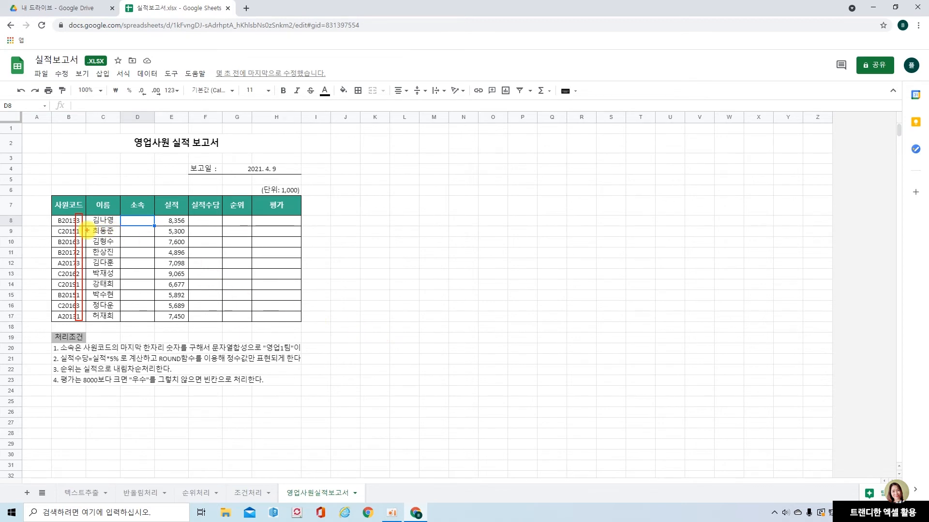
key("Escape")
Step: Enter =RIGHT(B8,1) in D8 to extract the employee code's last digit, and decline the autofill suggestion
type("=")
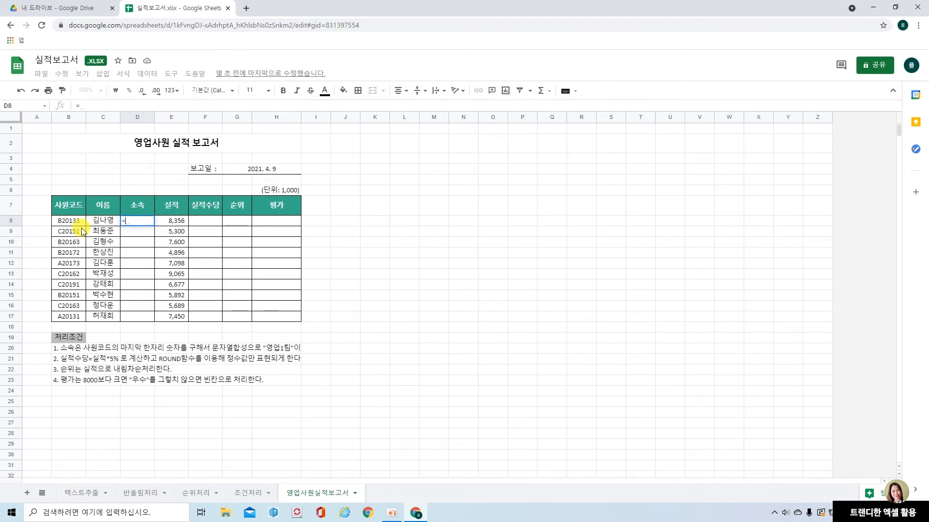
type("ri")
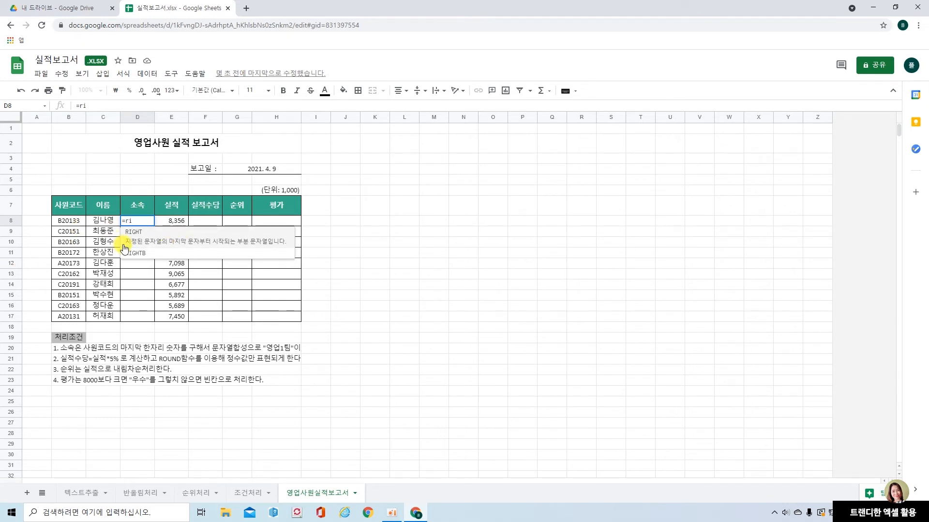
left_click(134, 234)
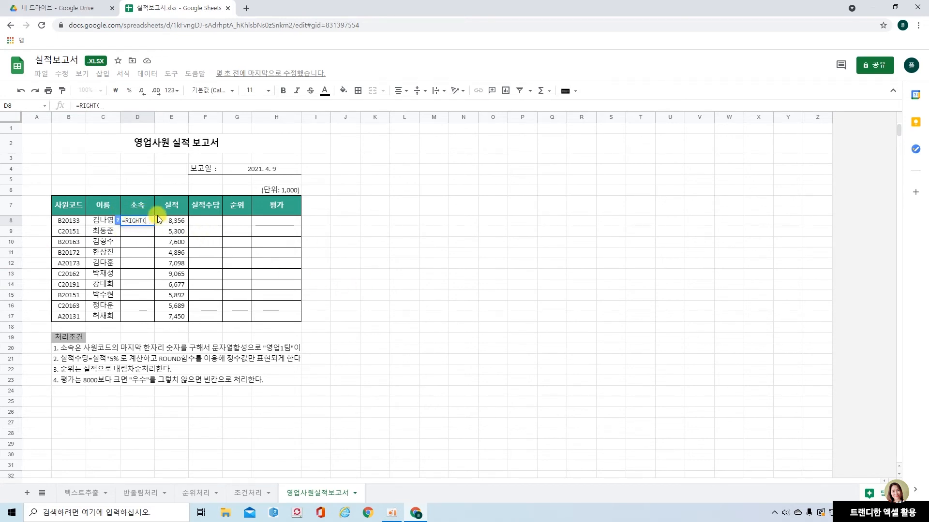
left_click(73, 222)
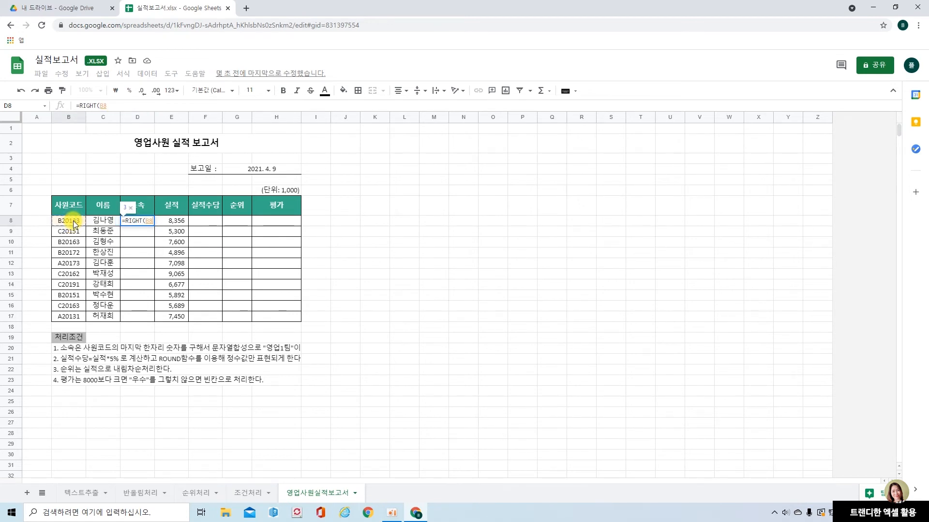
type(",1")
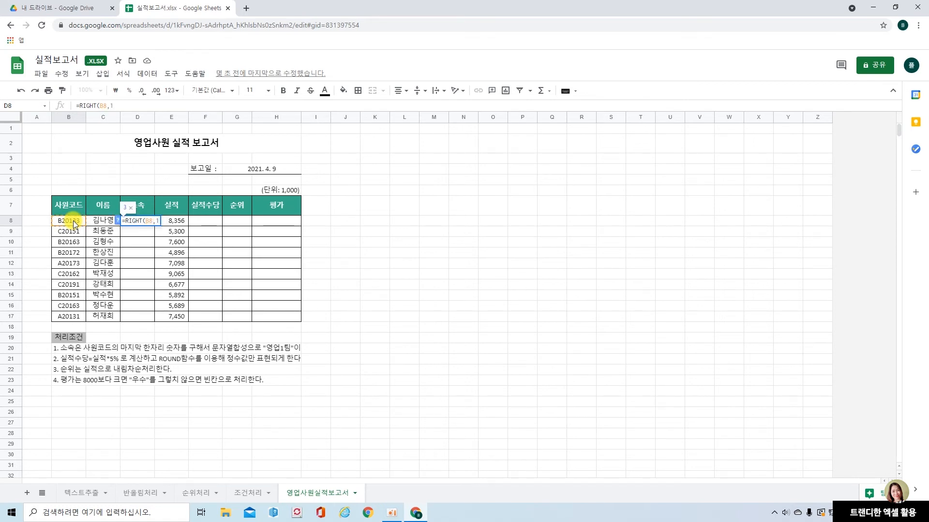
type(")")
key("Return")
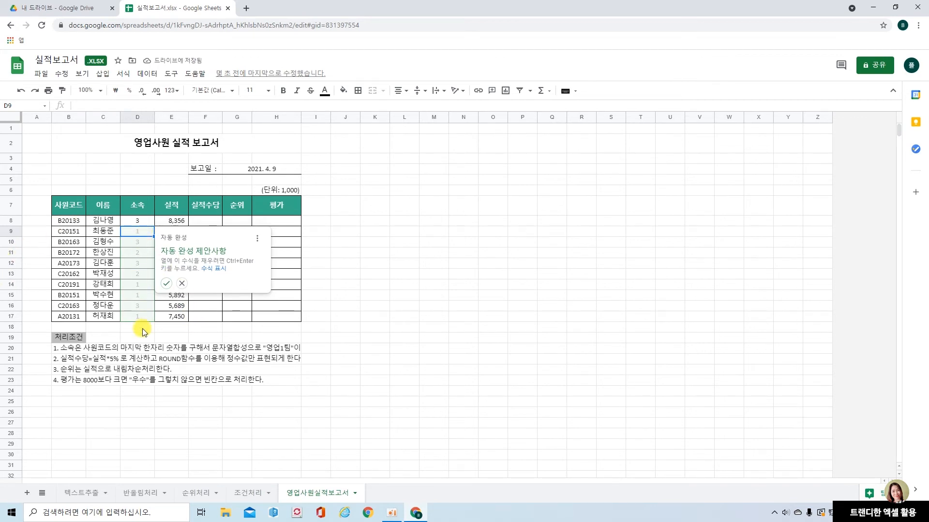
left_click(182, 285)
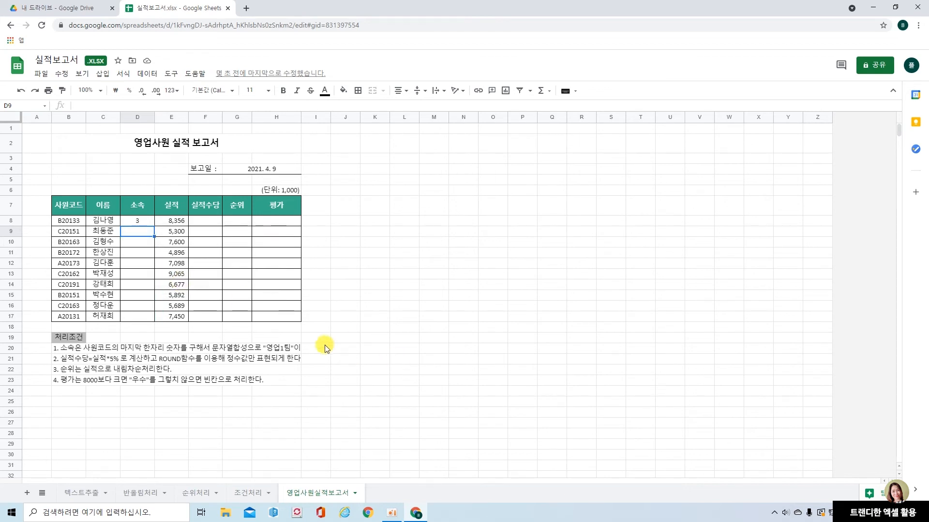
Step: Change D8's formula to ="영업"&RIGHT(B8,1)&"팀" and fill it down through D17
left_click(143, 223)
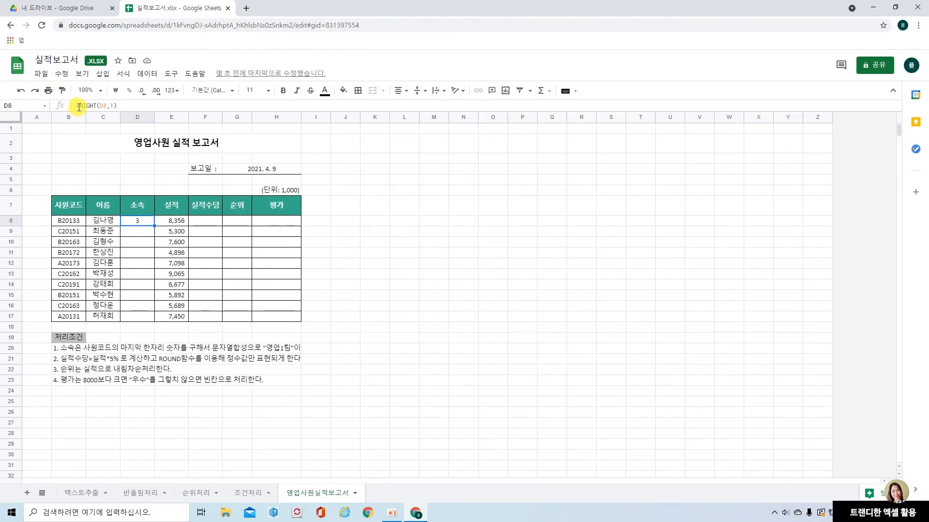
left_click(158, 189)
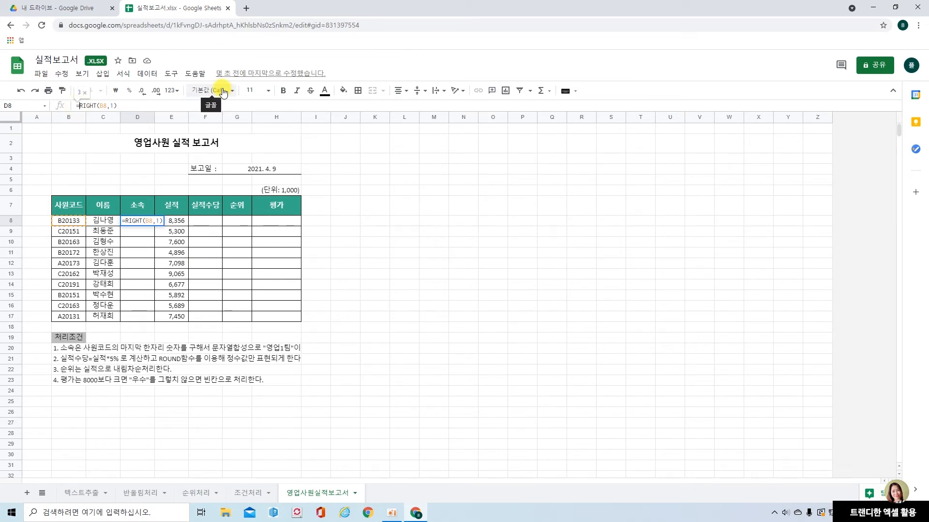
type("\"")
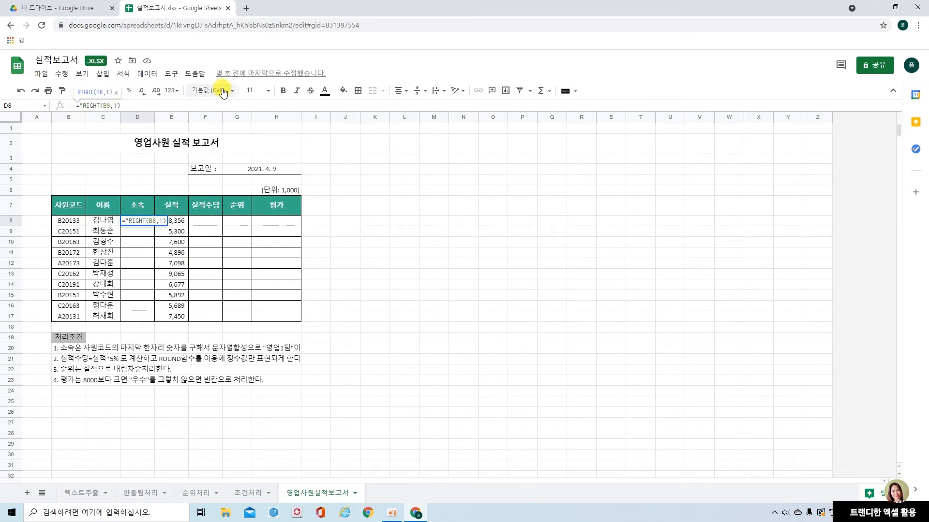
type("영어")
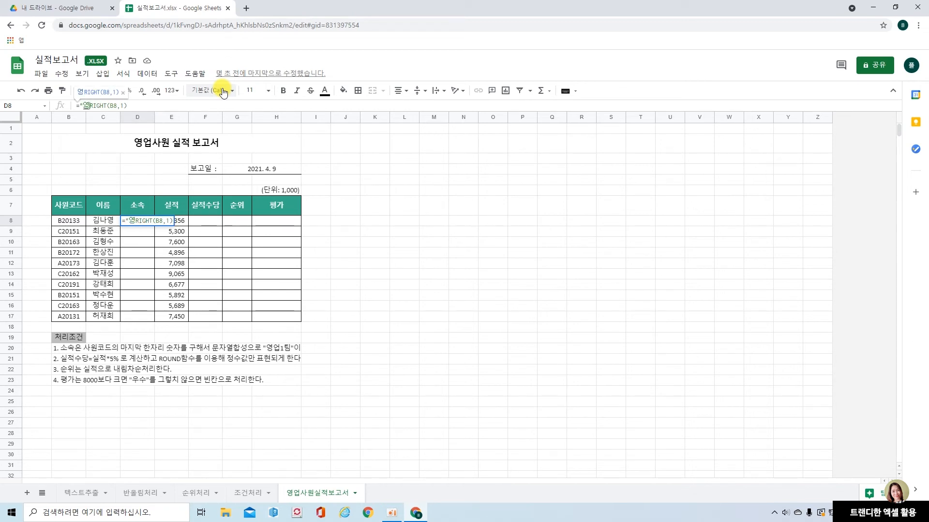
type("ㅂ")
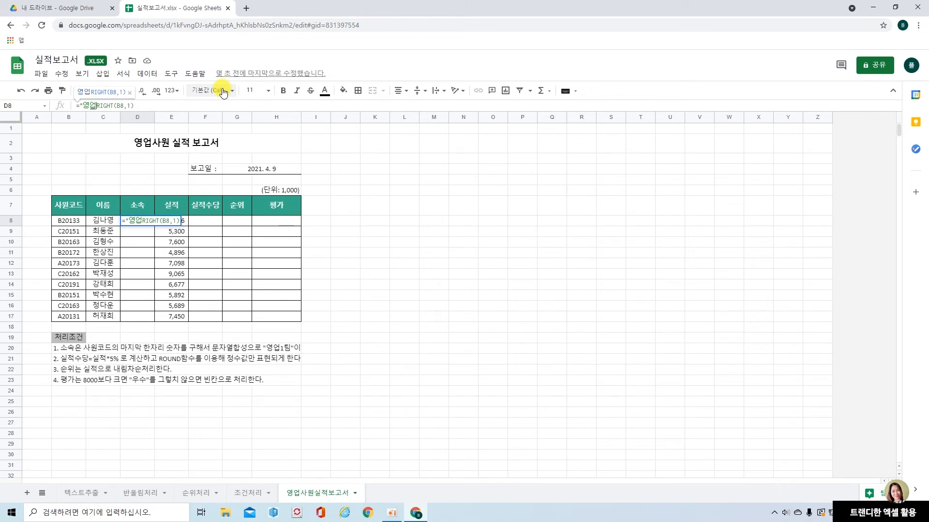
type("\"")
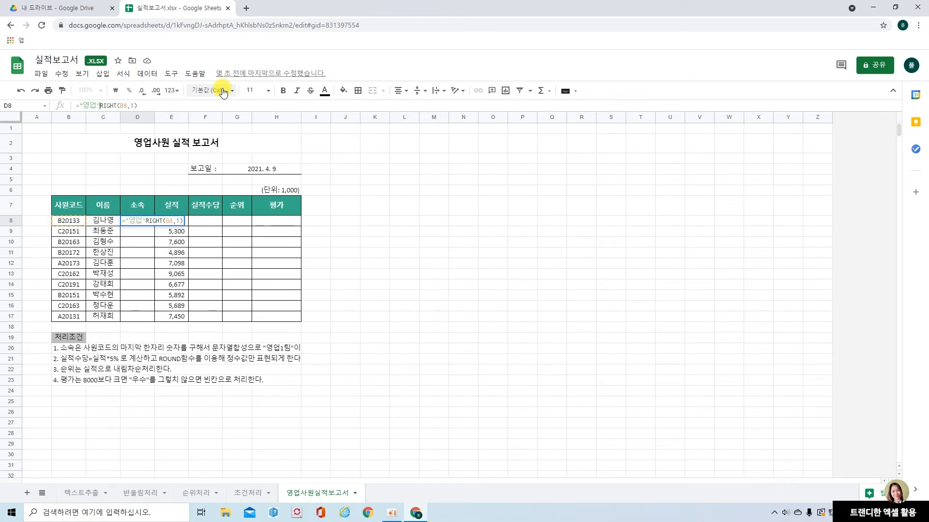
type("&")
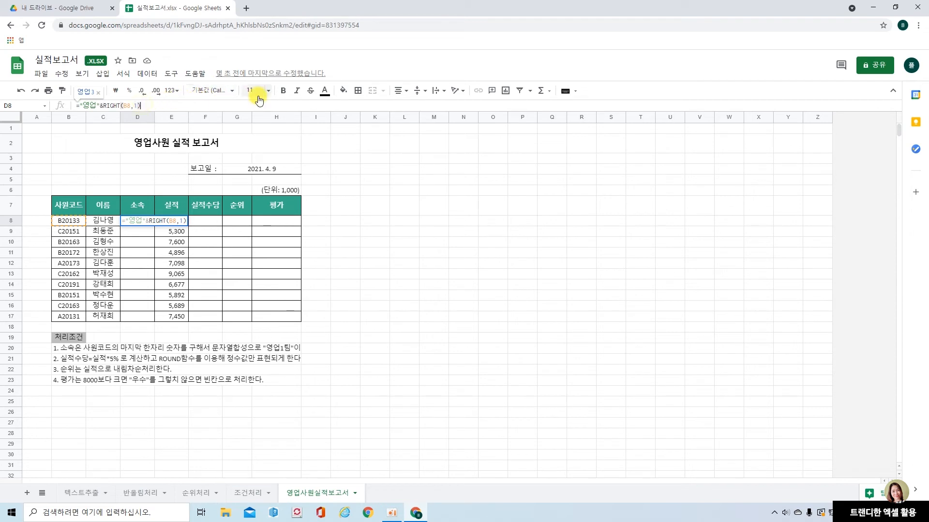
type("&\"티")
type("ㅁ")
type("\"팀\"")
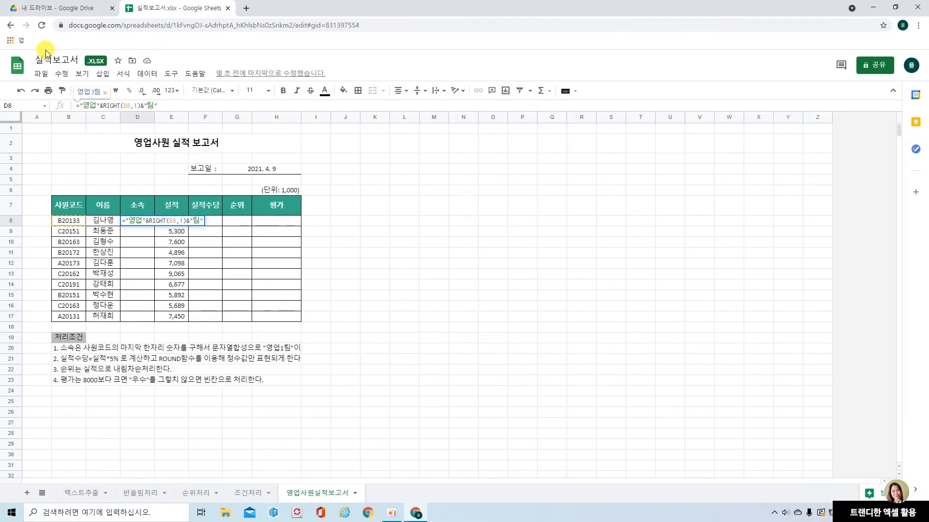
key("Return")
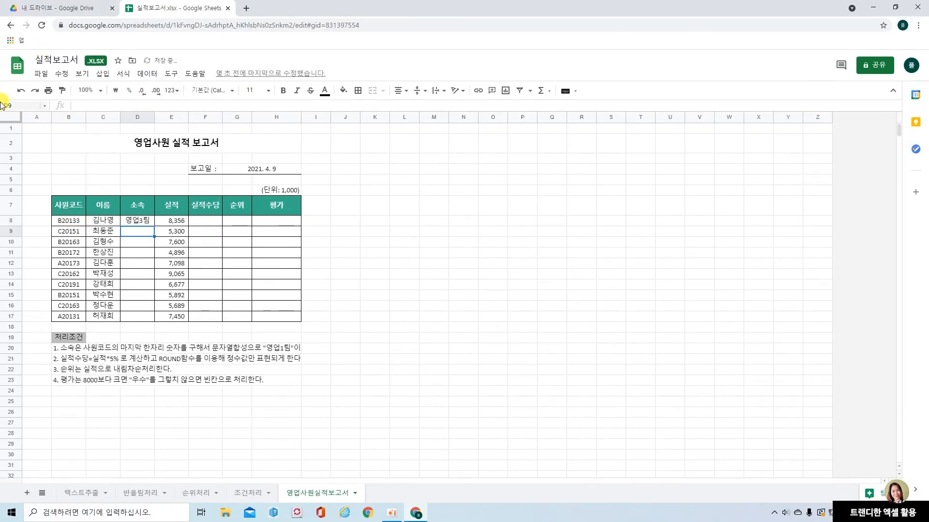
left_click(140, 221)
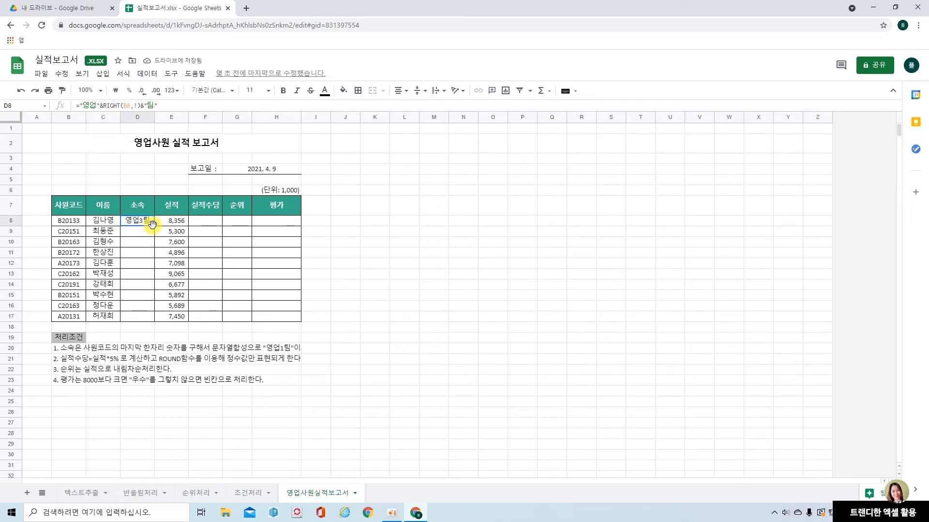
left_click_drag(152, 224, 152, 321)
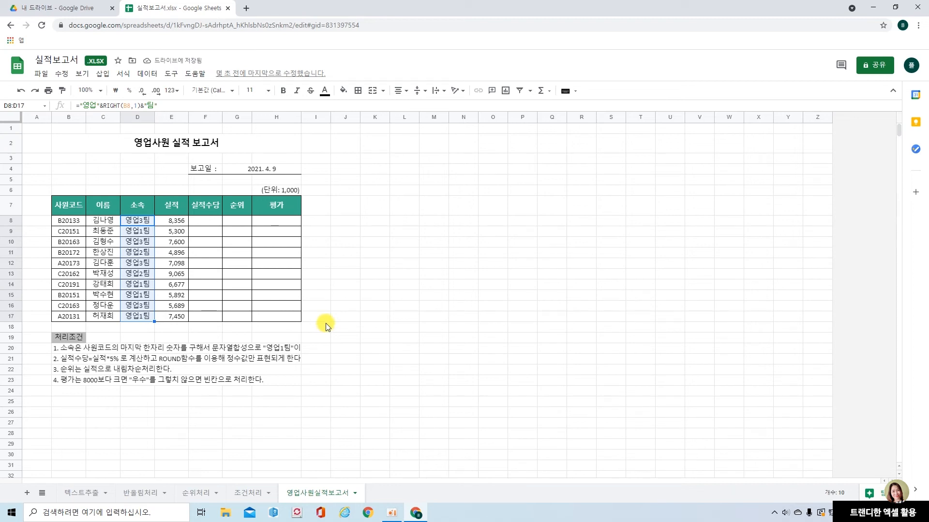
Step: Enter =E8*5% in F8 to calculate the first employee's 실적수당, and decline the autofill suggestion
left_click(205, 222)
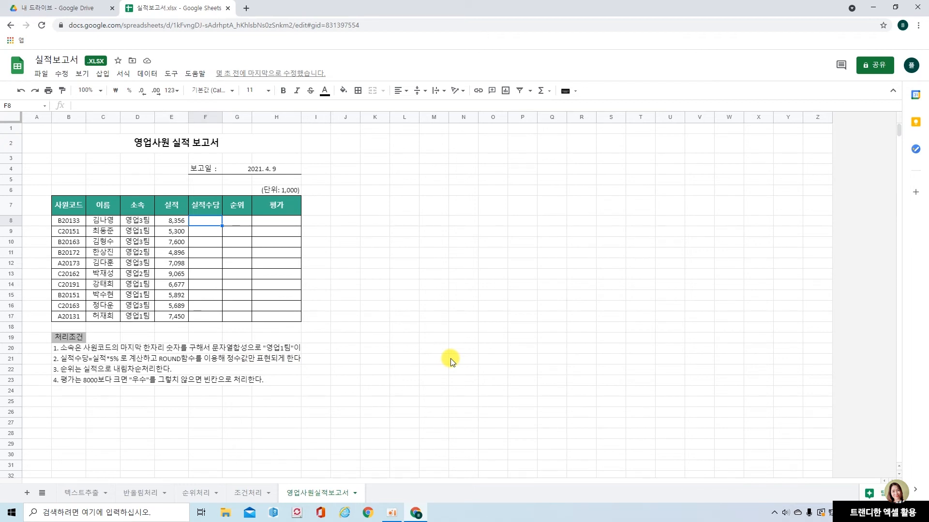
type("=")
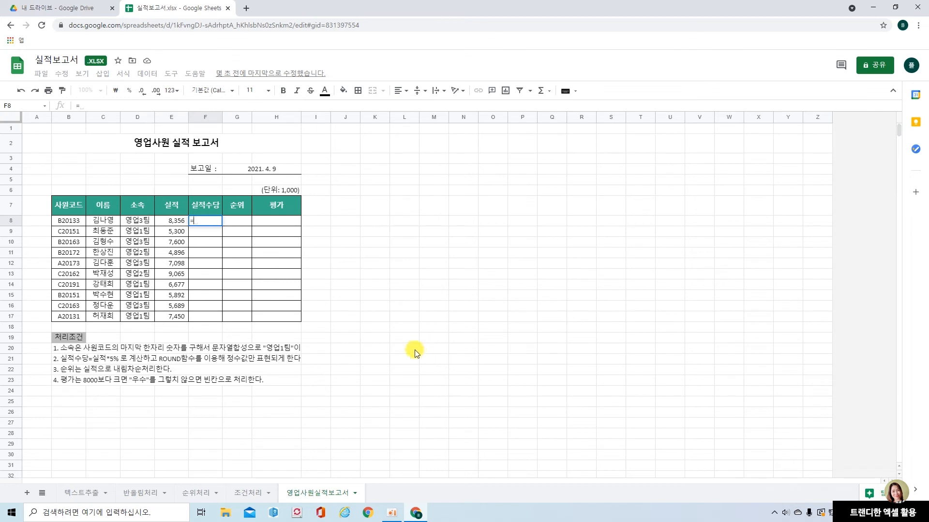
left_click(170, 222)
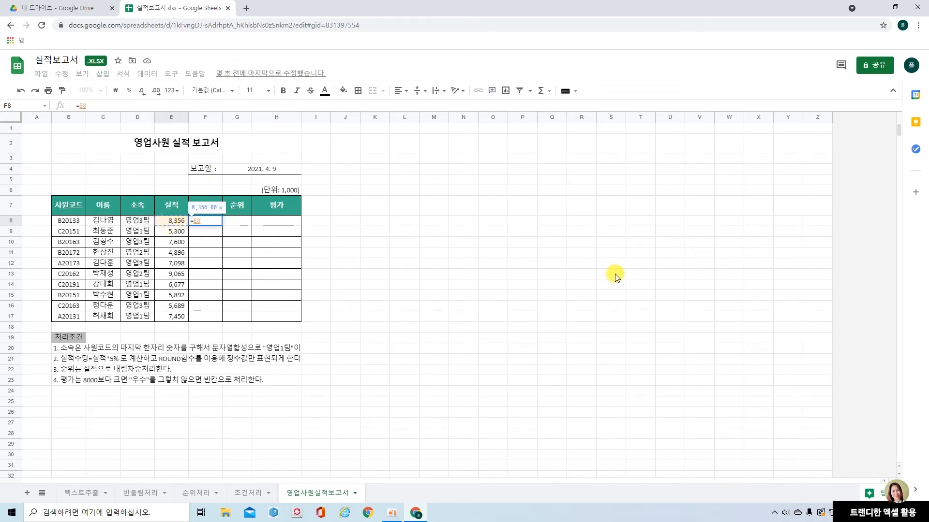
type("*")
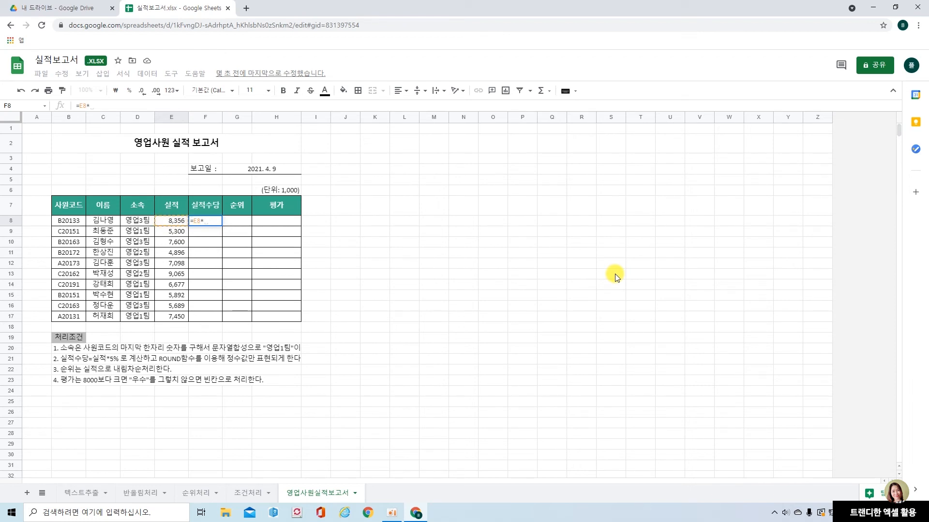
type("5%")
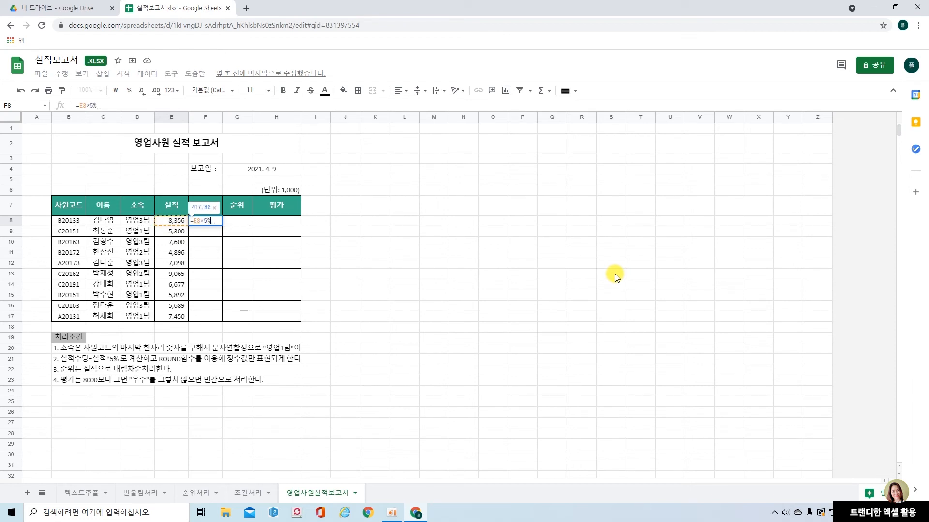
key("Return")
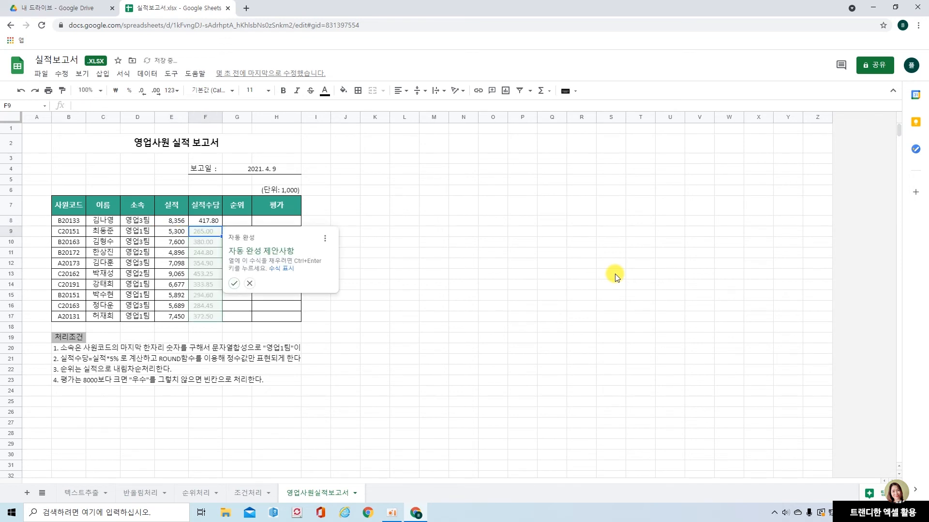
left_click(251, 285)
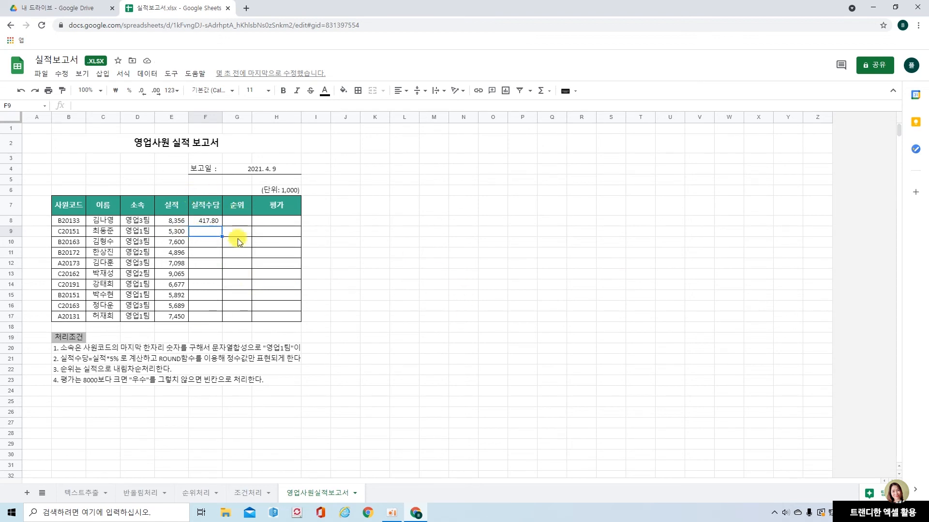
Step: Wrap F8's allowance calculation in ROUND with 0 decimal digits, giving =round(E8*5%,0)
left_click(204, 222)
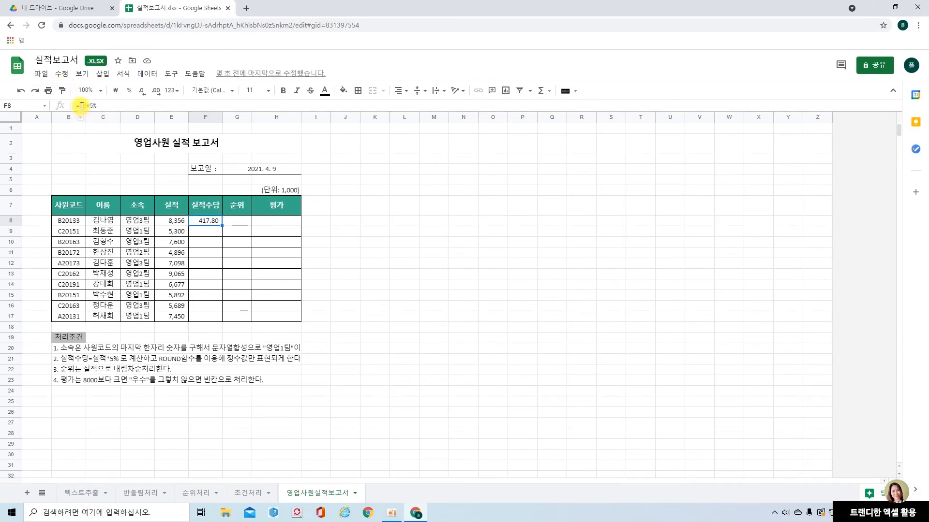
left_click(79, 106)
type("rou")
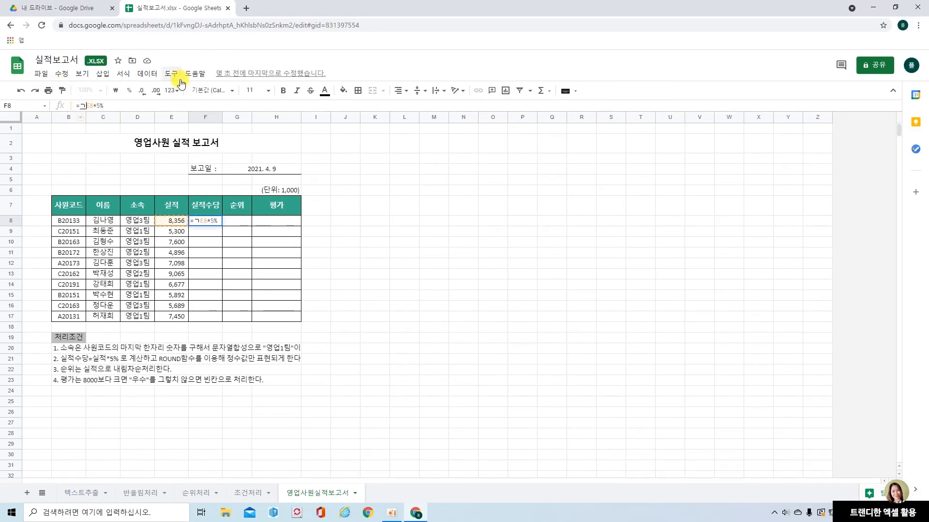
type("nd(")
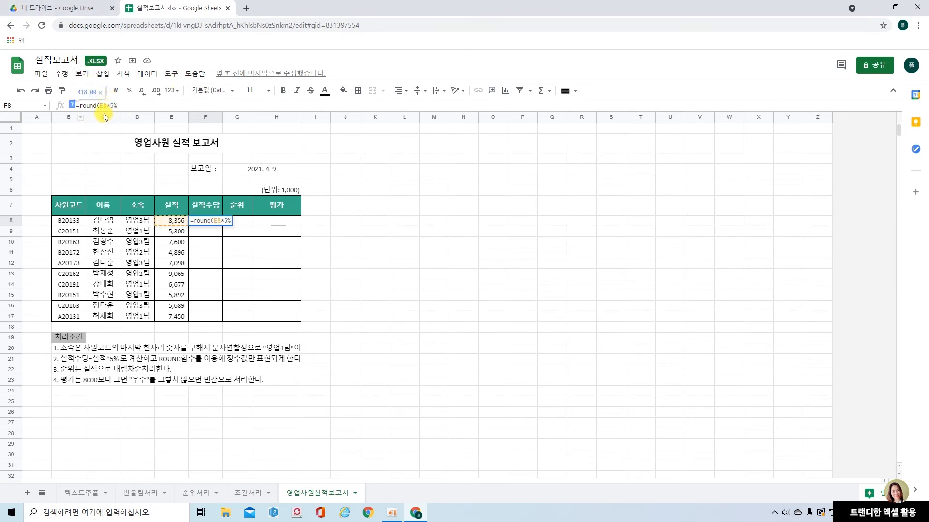
left_click(119, 106)
type(",")
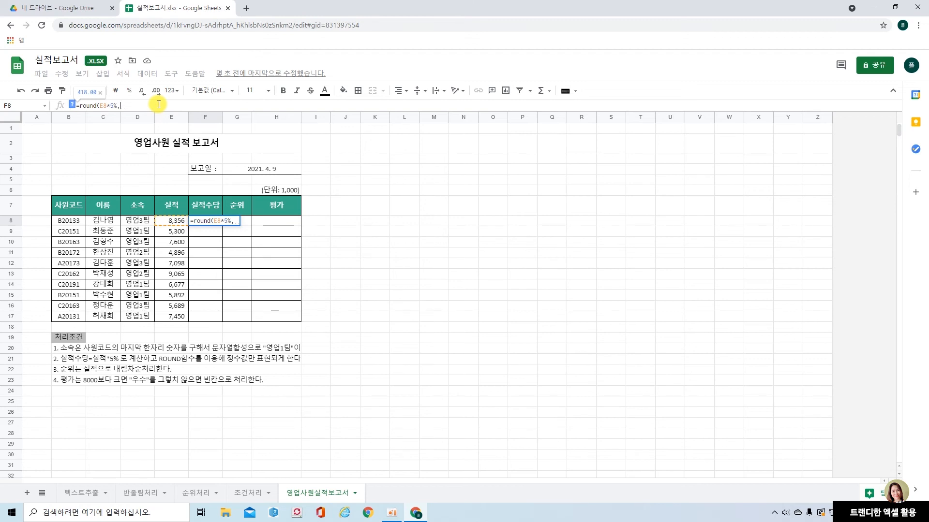
type("0")
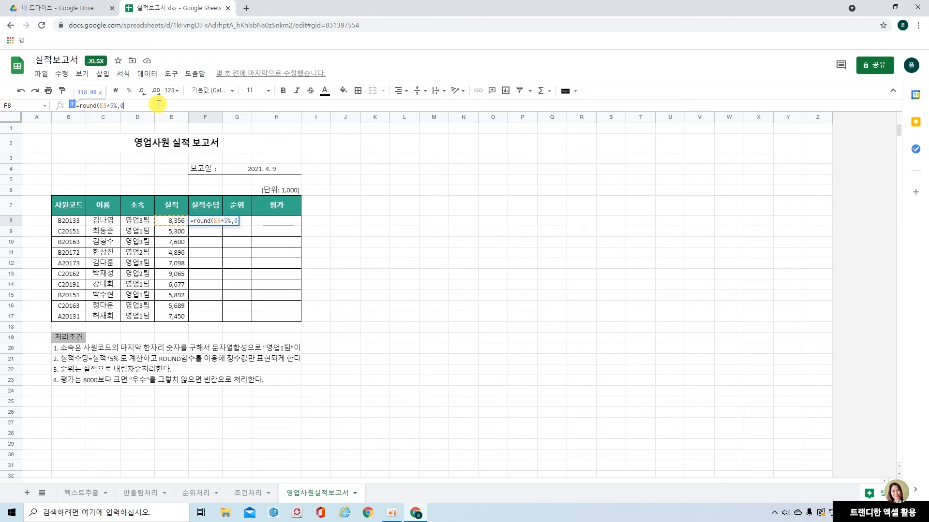
type(")")
key("Return")
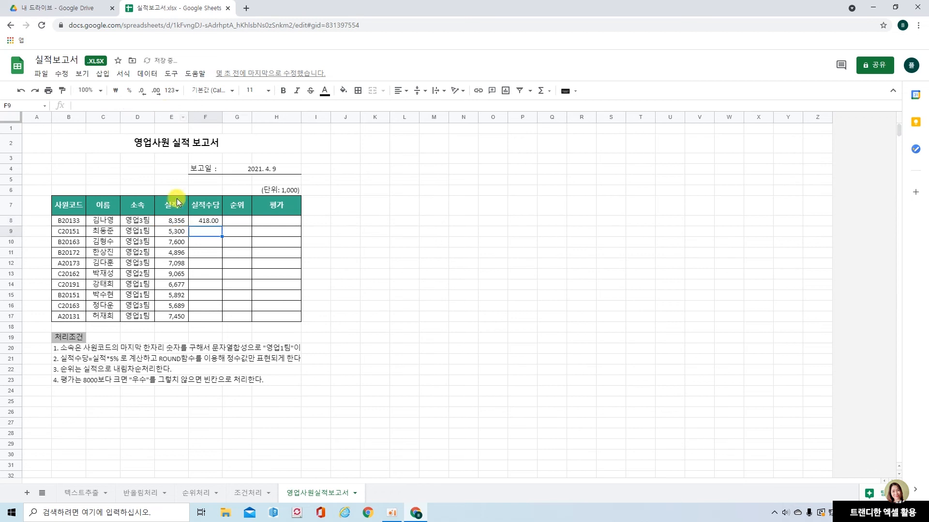
Step: Remove both decimal places from F8's number display and fill the cell down through F17
left_click(216, 223)
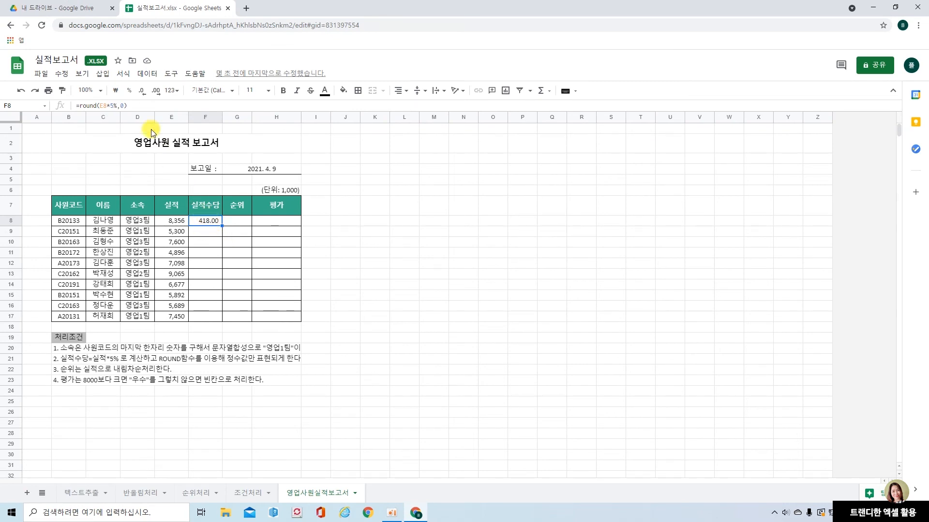
left_click(141, 92)
left_click(142, 92)
left_click_drag(221, 226, 219, 321)
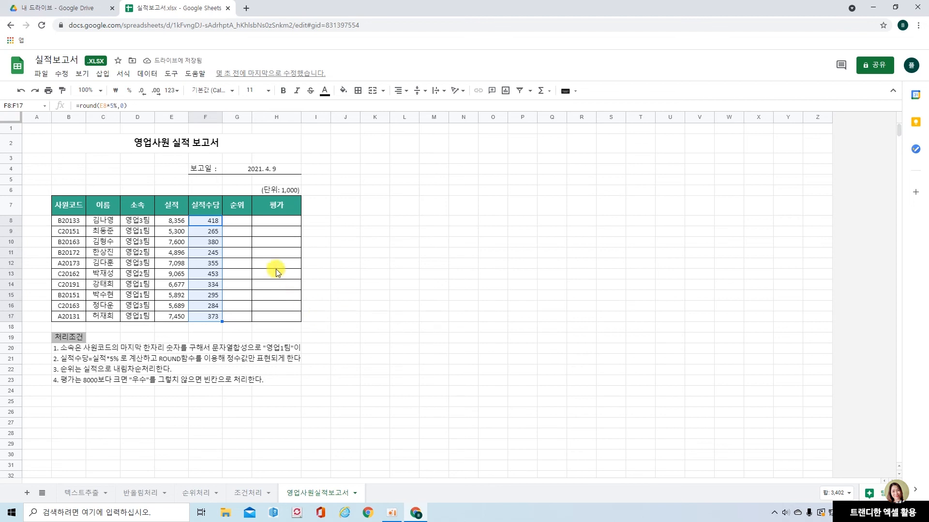
Step: Start a RANK formula in G8 under 순위, and show and dismiss the function's argument help
left_click(241, 225)
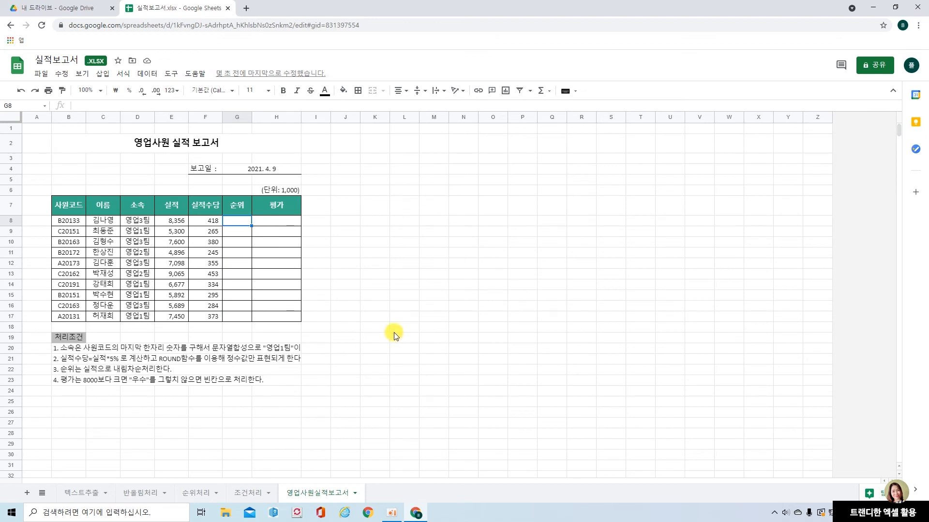
type("=")
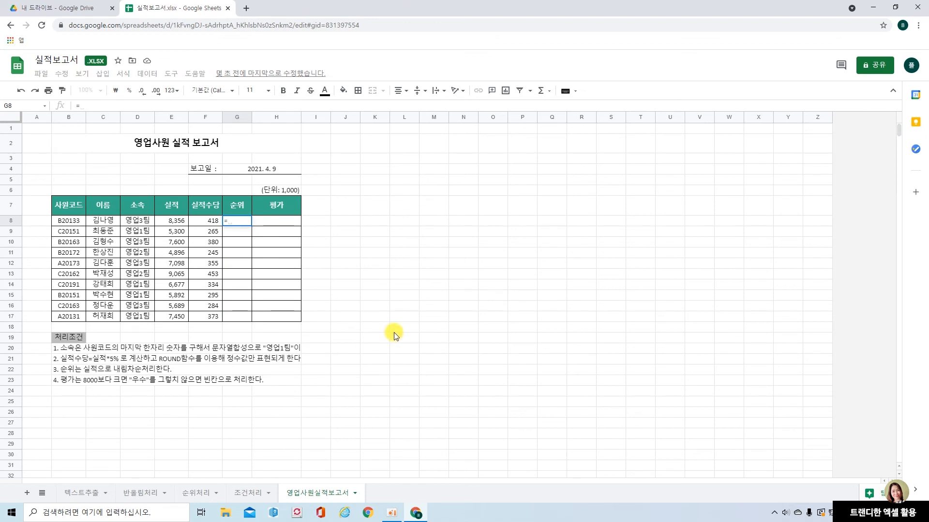
type("ra")
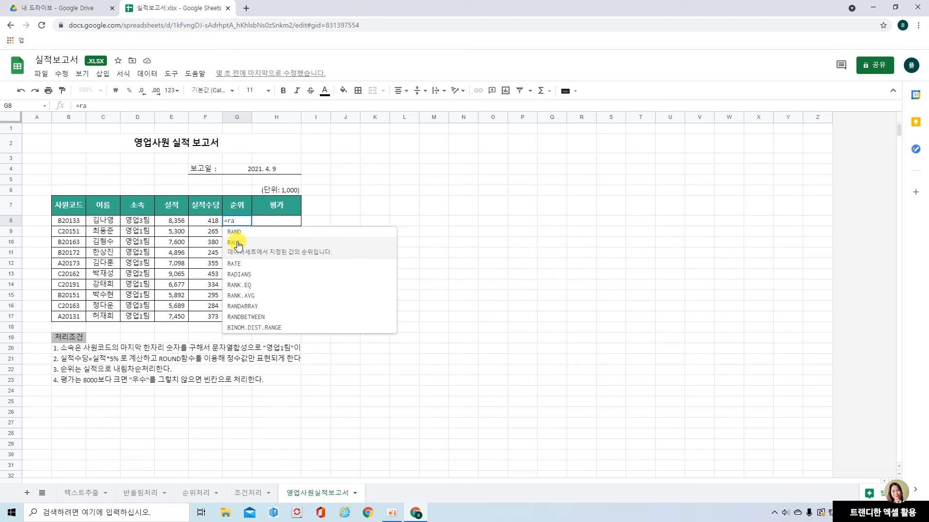
left_click(238, 244)
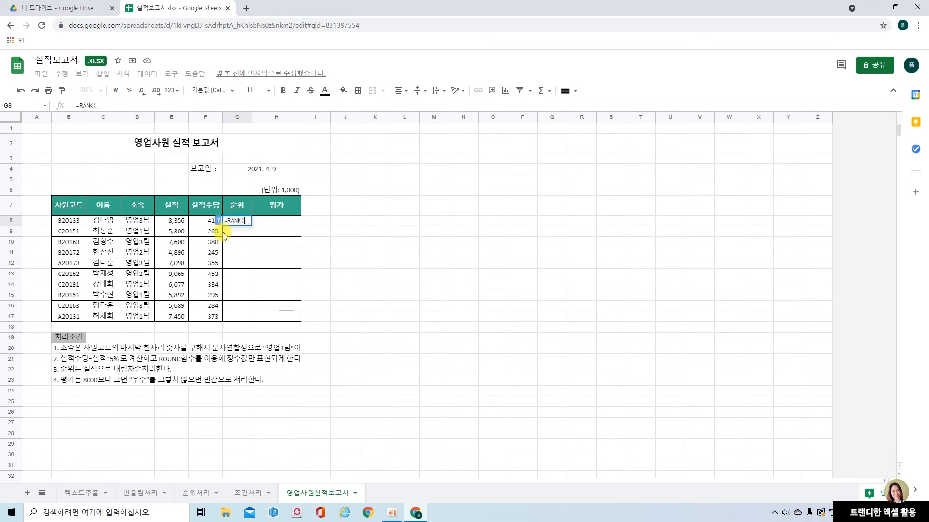
key("ctrl+2")
left_click_drag(202, 210, 228, 239)
key("Escape")
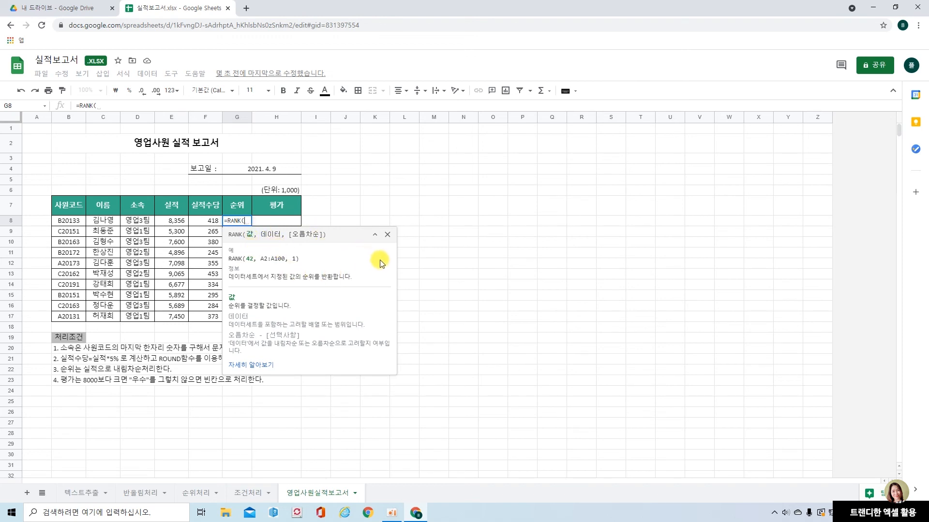
left_click(388, 234)
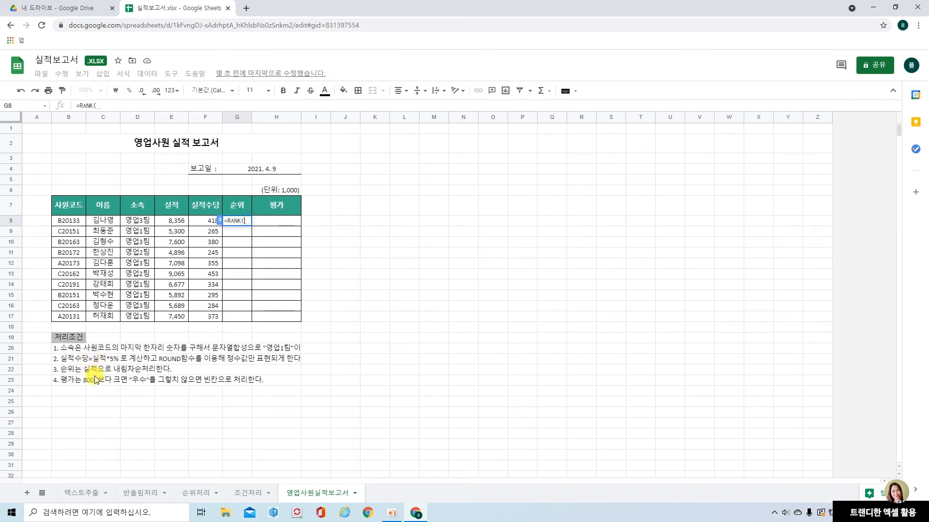
Step: Complete G8's rank formula as =RANK(E8,$E$8:$E$17,0) for descending order, and accept the suggested autofill for the rest of the 순위 column
left_click(167, 221)
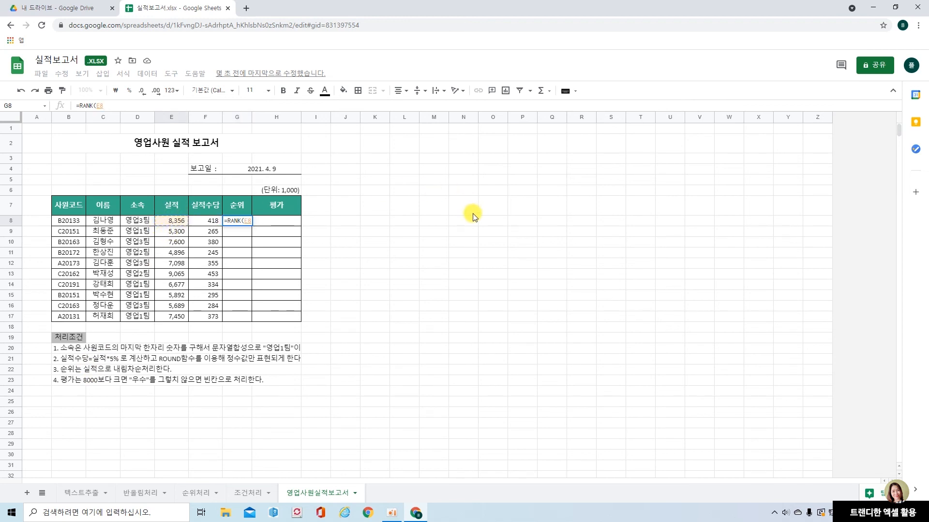
type(",")
left_click_drag(173, 221, 175, 317)
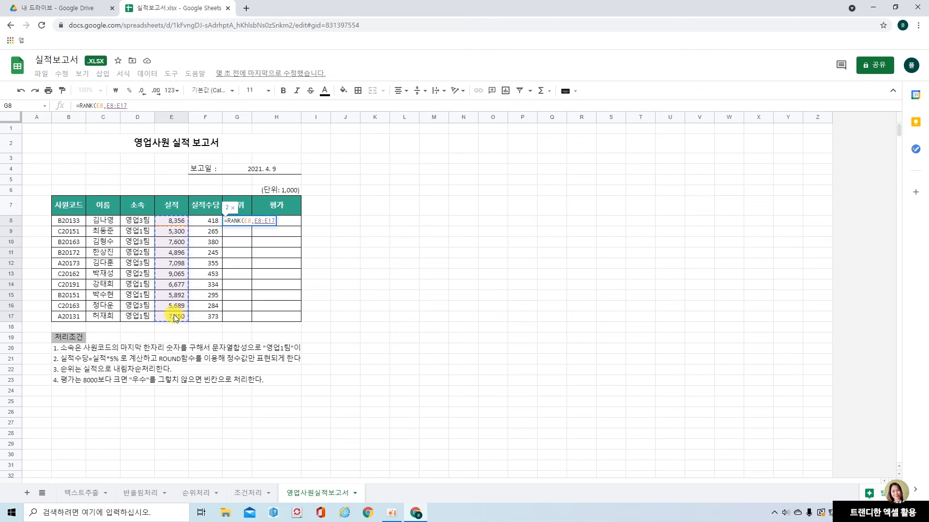
key("F4")
type(",")
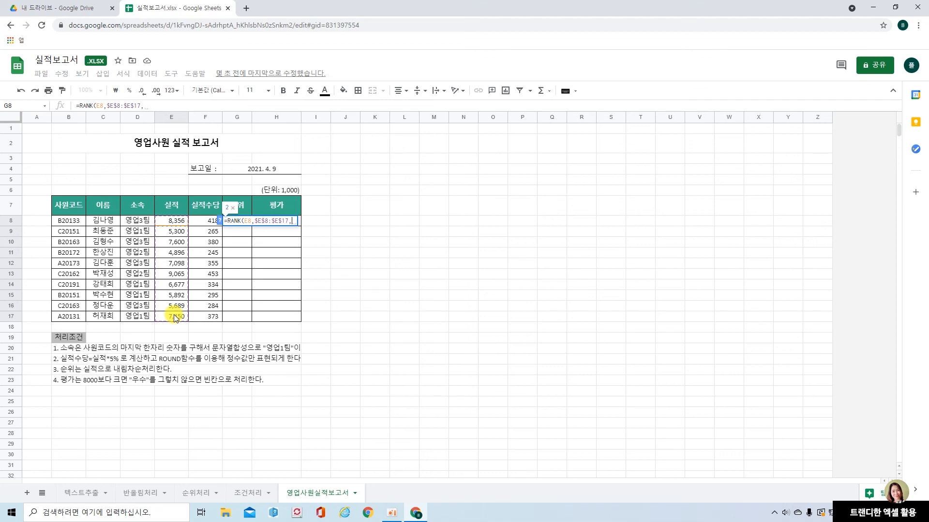
type("0)")
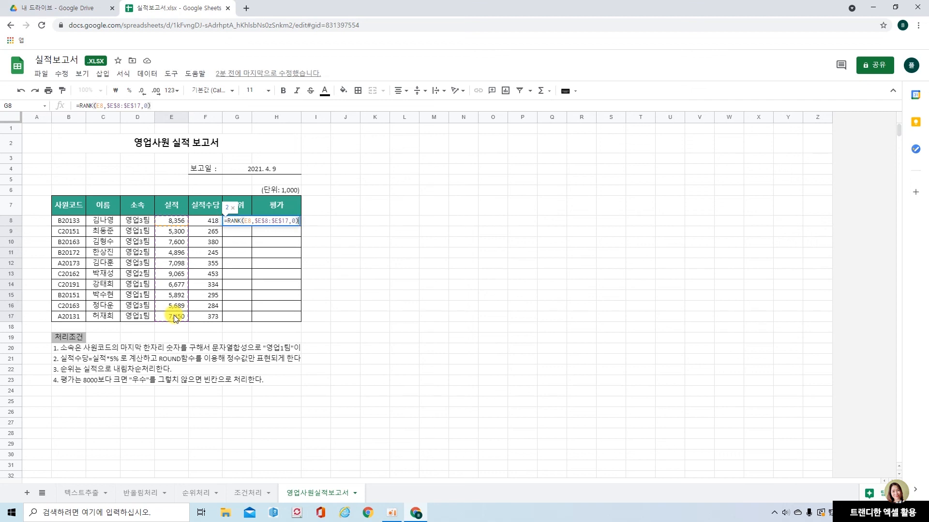
key("Return")
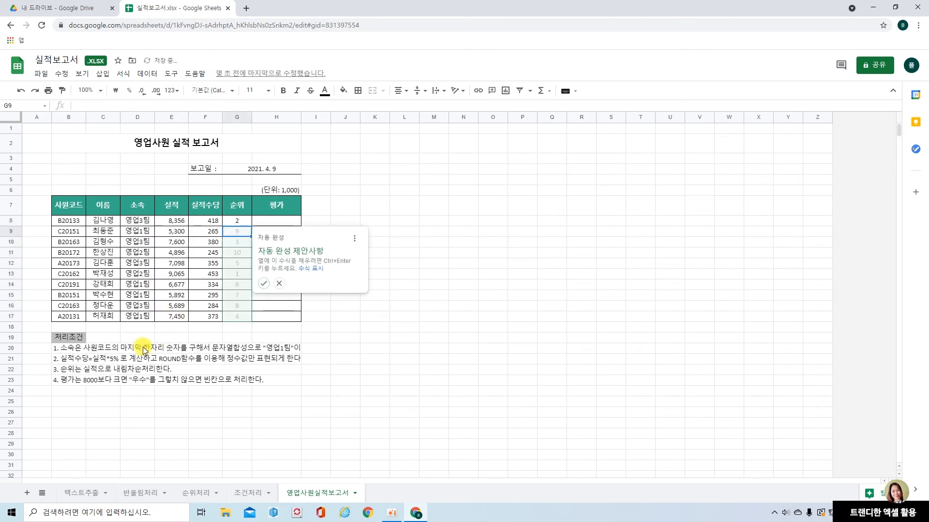
left_click(264, 284)
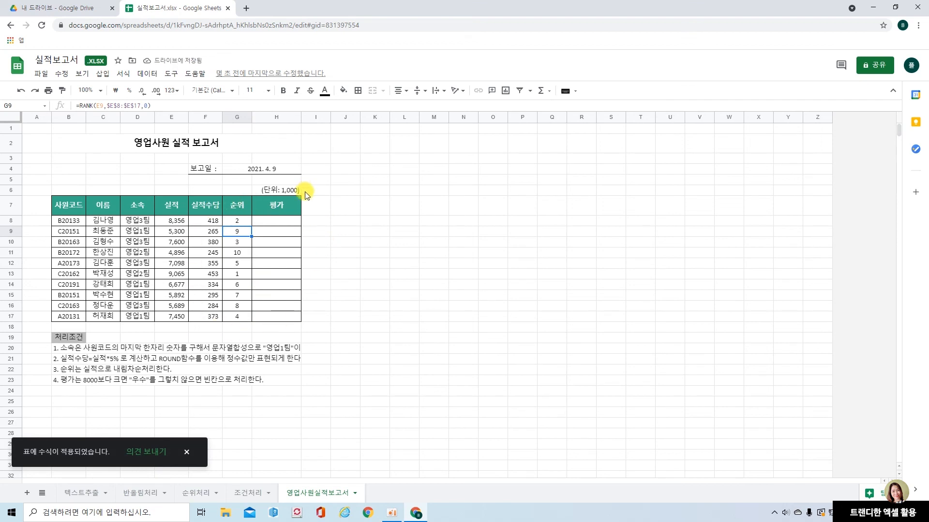
Step: Check the filled rank in G13 against the 실적 value in E13
left_click(237, 274)
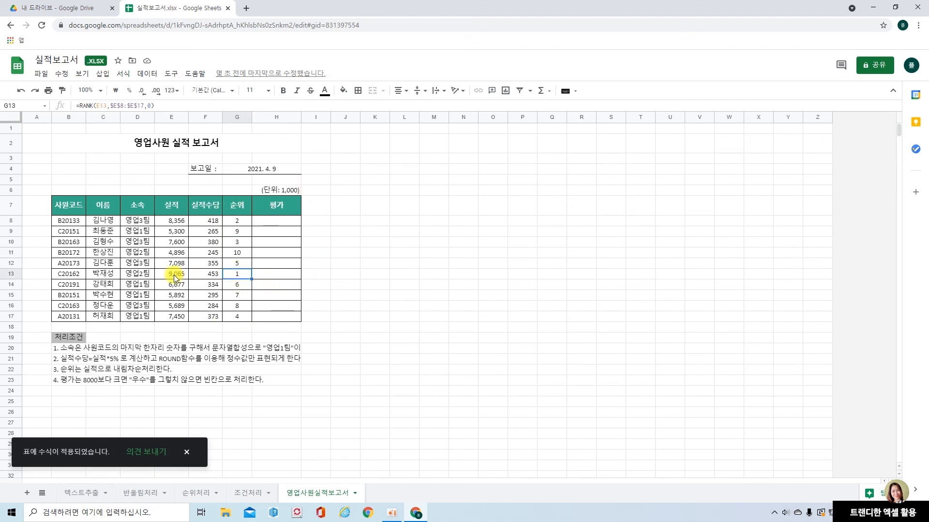
left_click(174, 279)
left_click(245, 275)
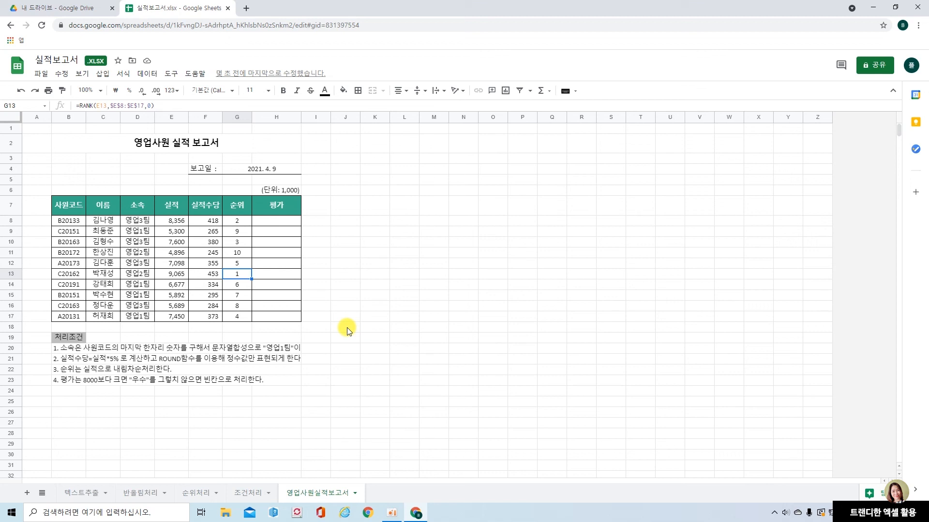
Step: Start an IF formula in H8 under 평가 with the condition E8>=8000
left_click(281, 221)
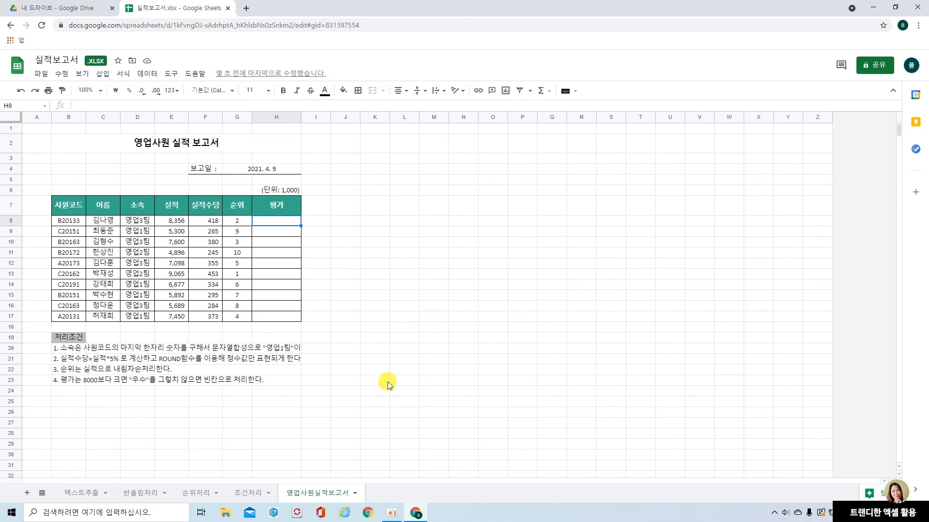
type("=")
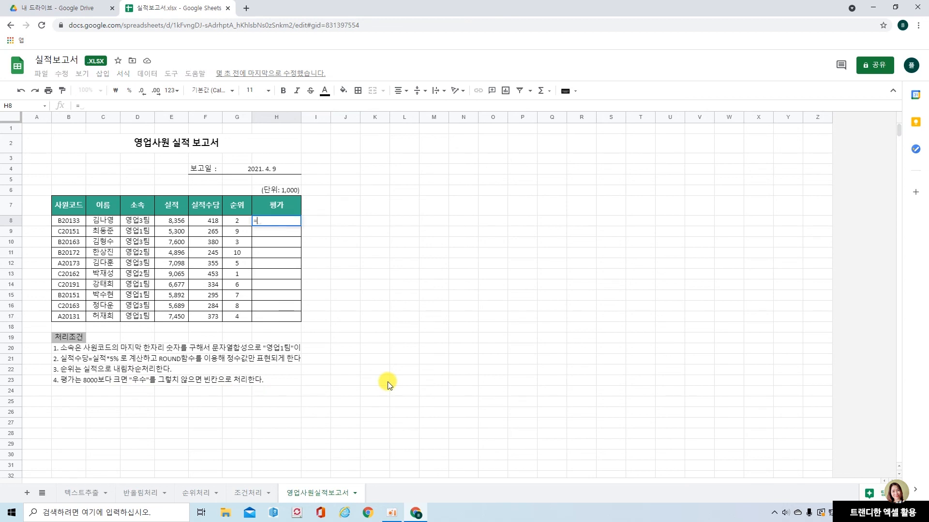
type("if")
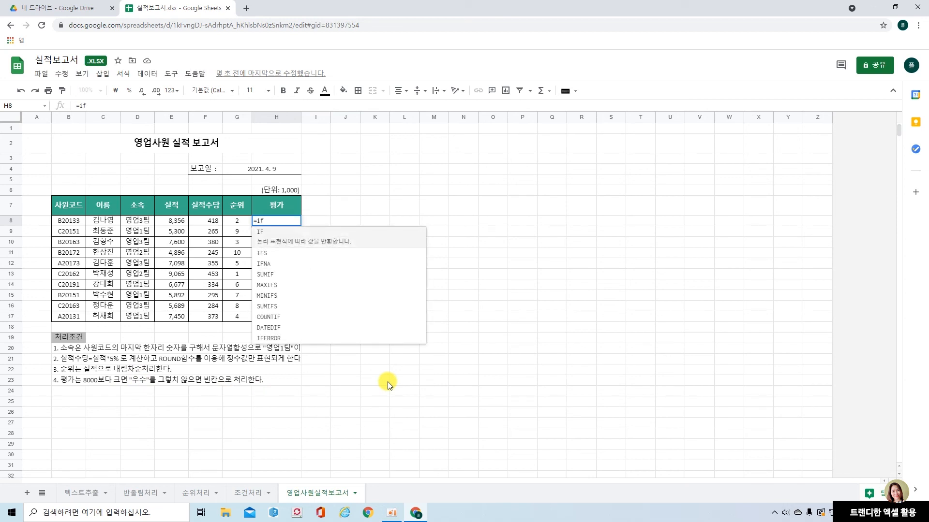
type("(")
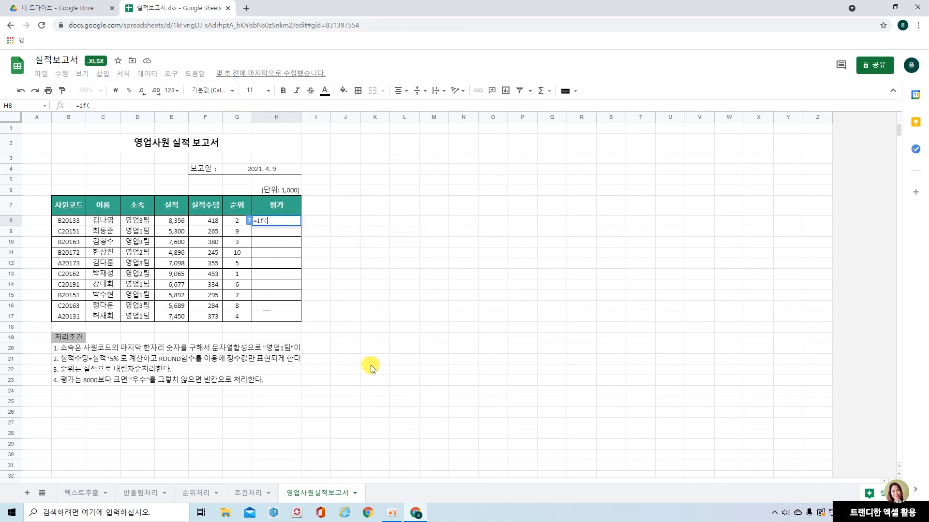
left_click(179, 220)
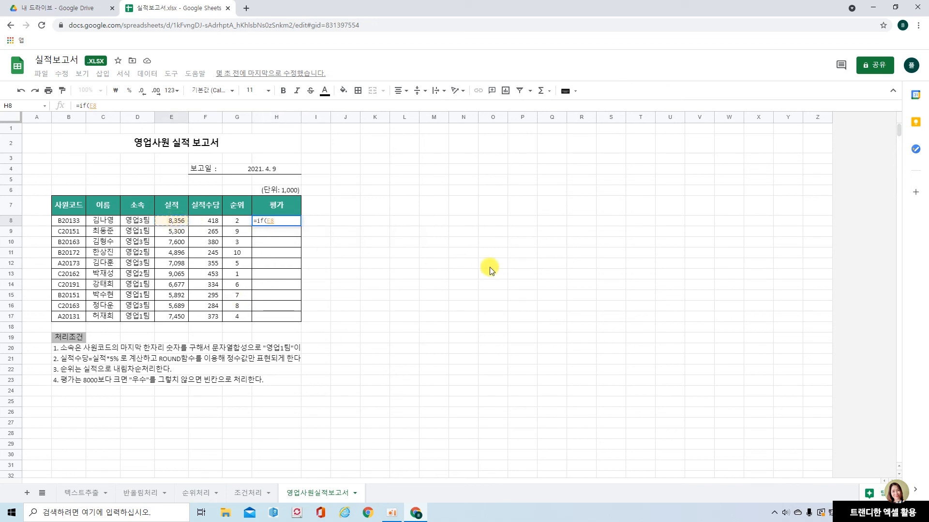
type(">=8000")
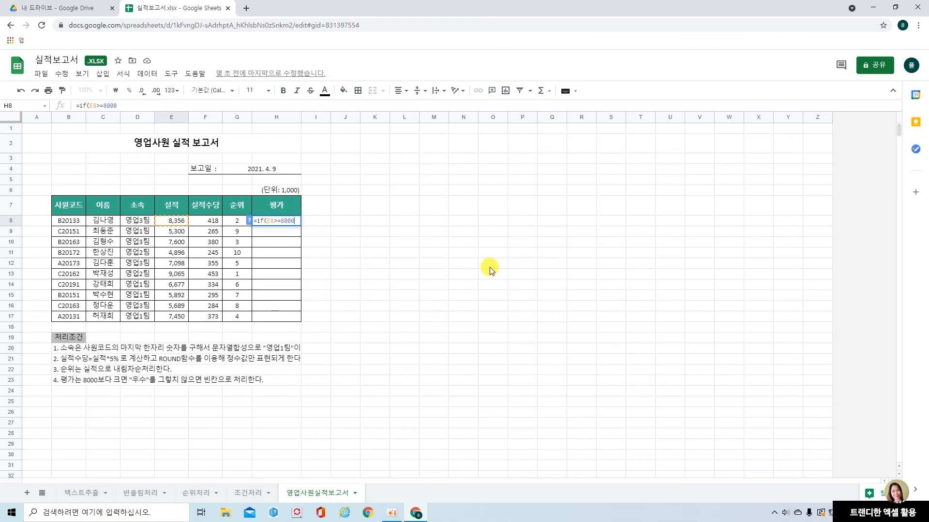
type(",")
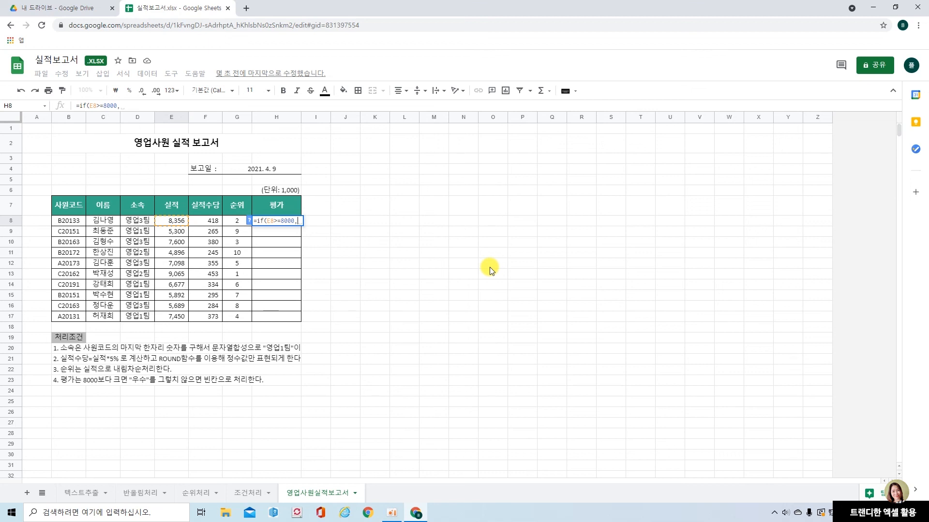
Step: Finish H8's formula as =if(E8>=8000,"우수","") and accept the suggested autofill for the rest of the 평가 column
type("\"dn")
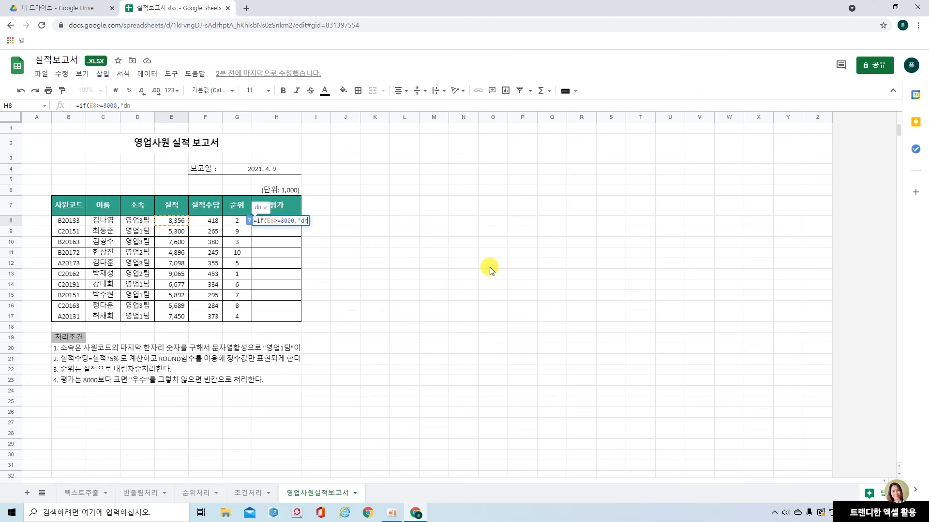
type("tn")
type("\"")
type(",")
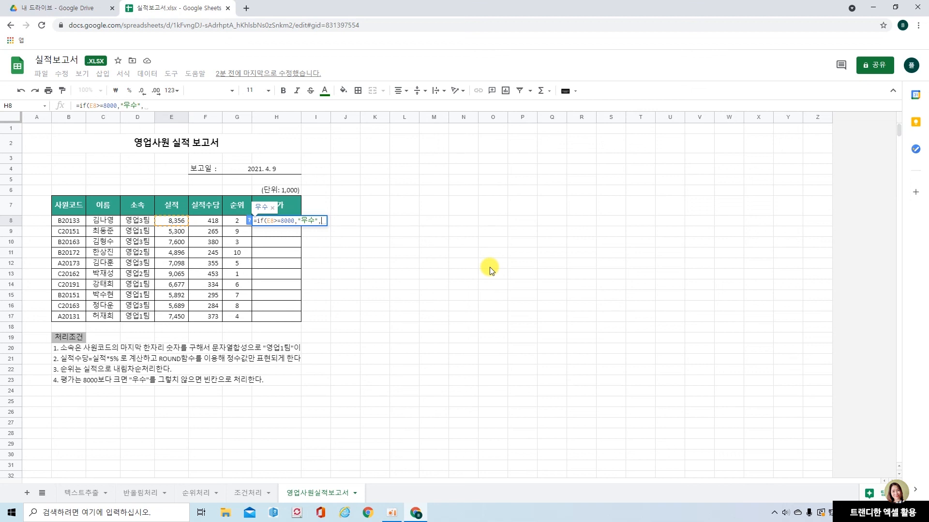
type("\"\"")
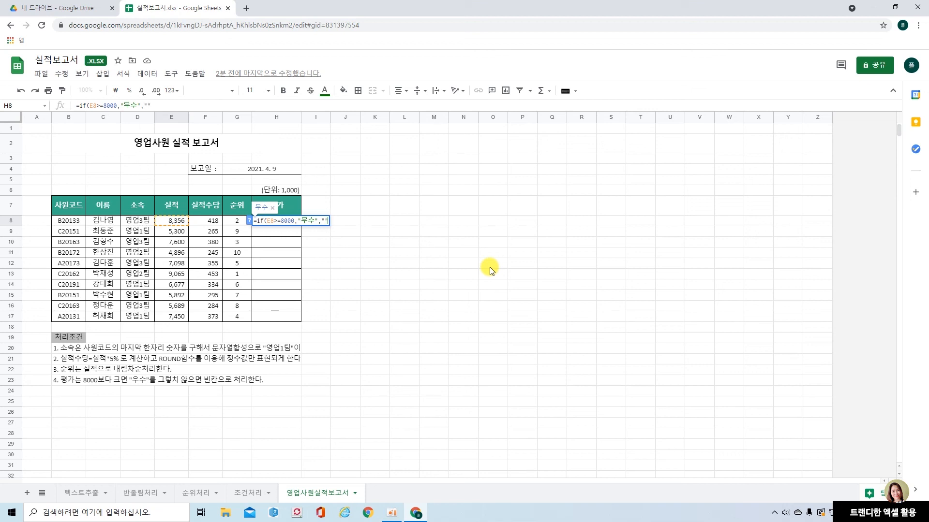
type(")")
key("Return")
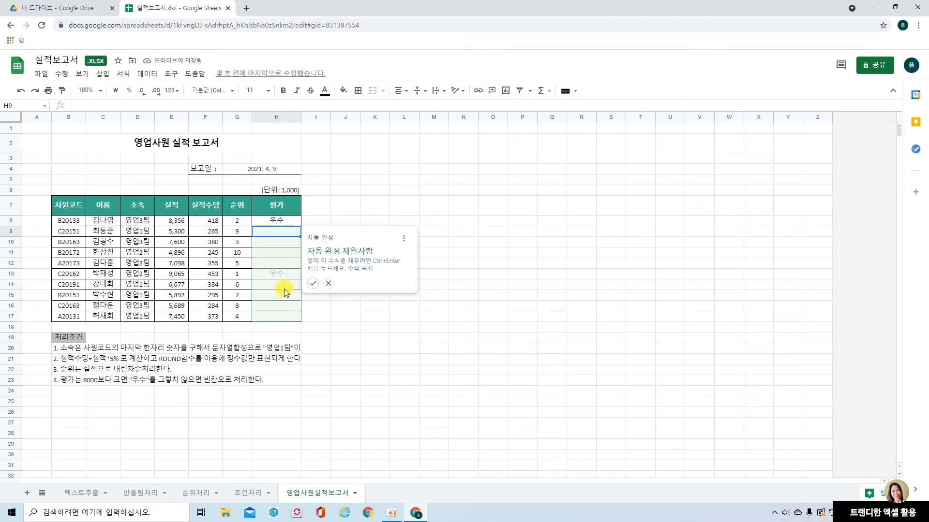
left_click(312, 283)
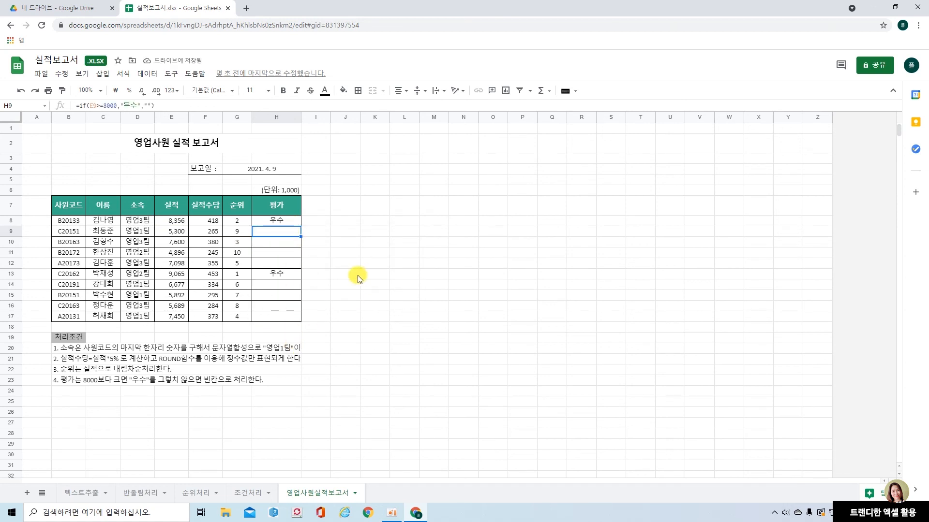
Step: Review the 실적 values from E8 down to E13 against the evaluations in the 평가 column
left_click(173, 223)
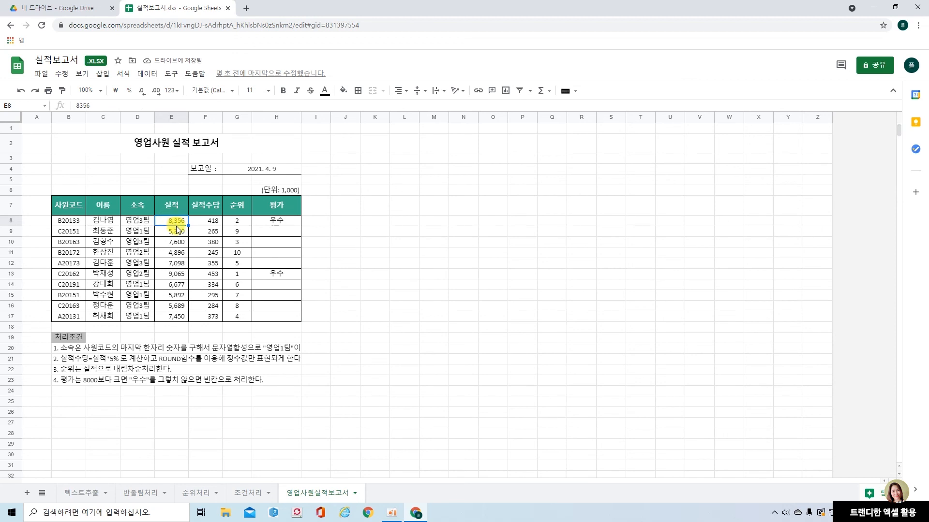
left_click(176, 232)
left_click(178, 243)
left_click(178, 254)
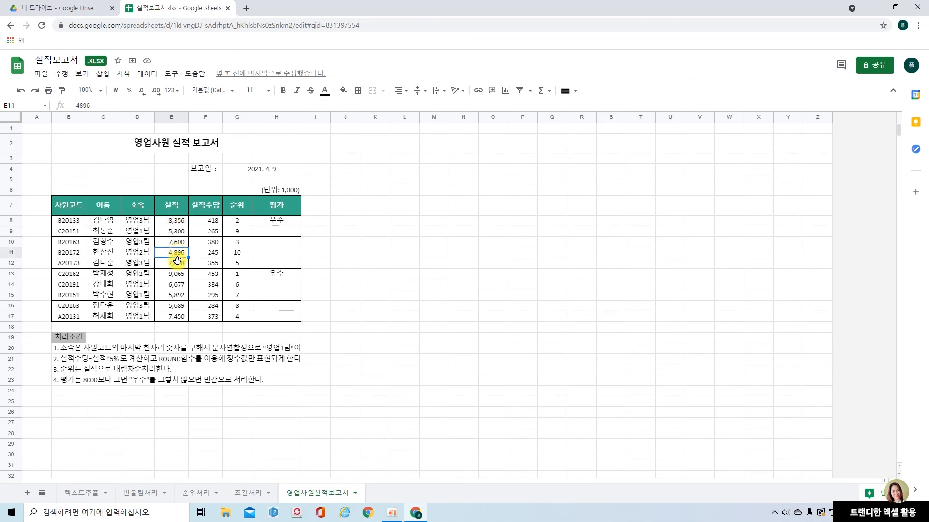
left_click(179, 275)
left_click(345, 265)
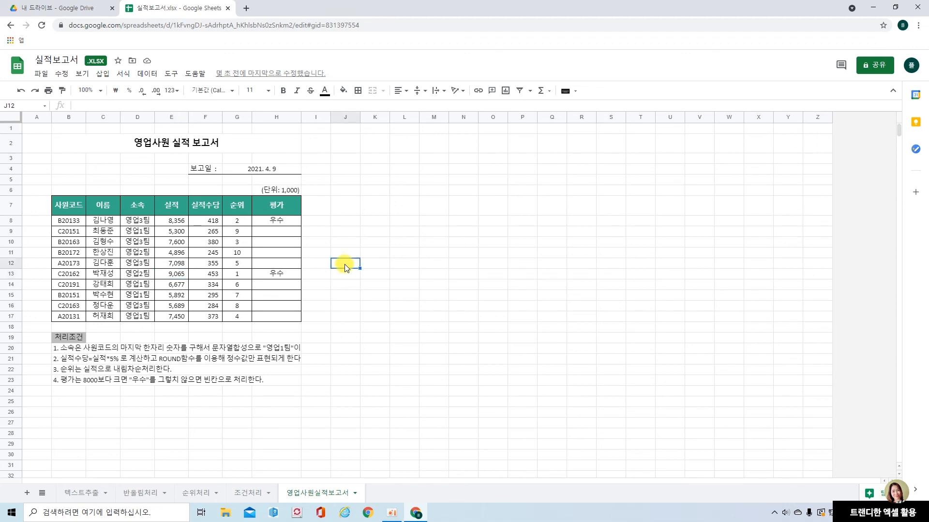